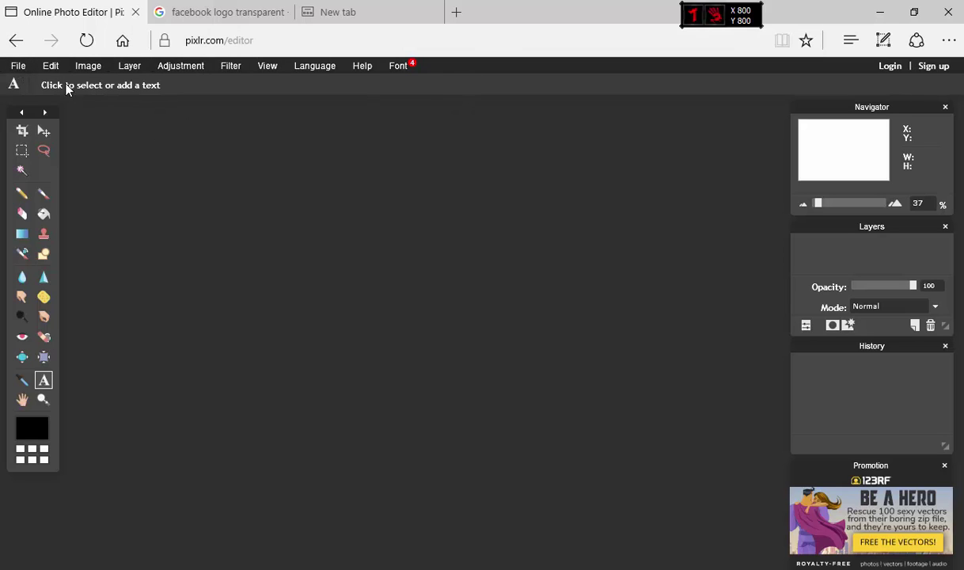
Step: Create a new transparent image 2560 px wide and 1440 px high
{"action": "left_click", "coordinate": [19, 69]}
{"action": "left_click", "coordinate": [40, 85]}
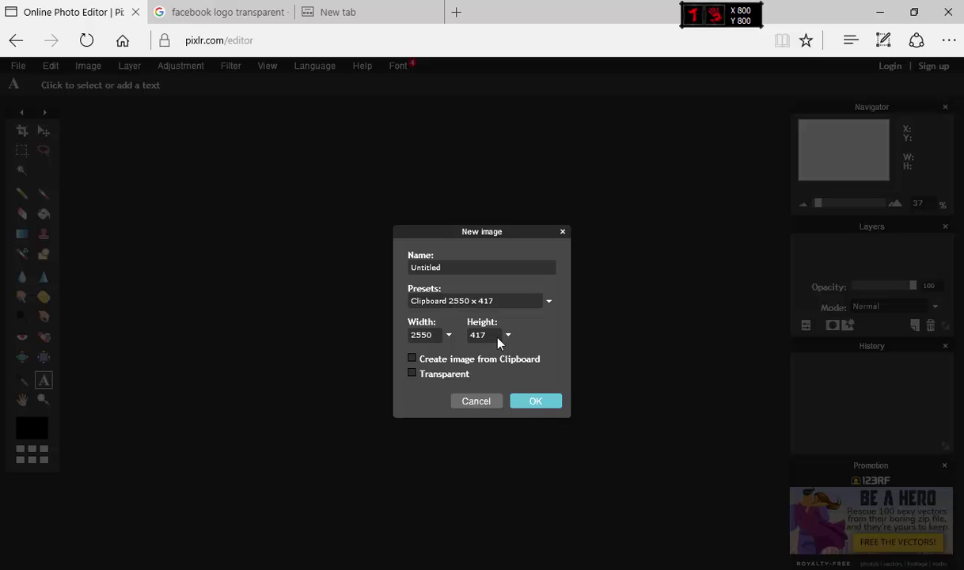
{"action": "left_click", "coordinate": [550, 304]}
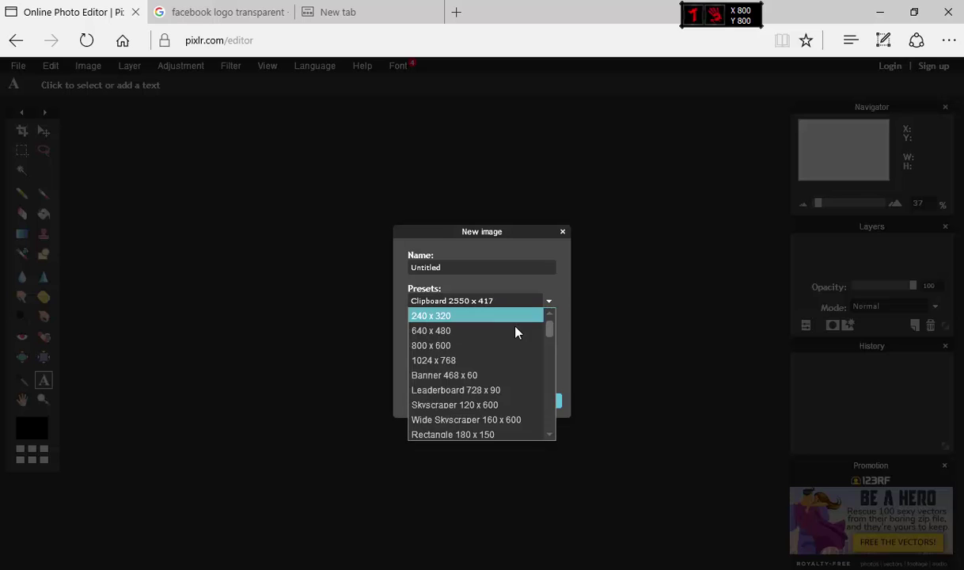
{"action": "left_click", "coordinate": [479, 346]}
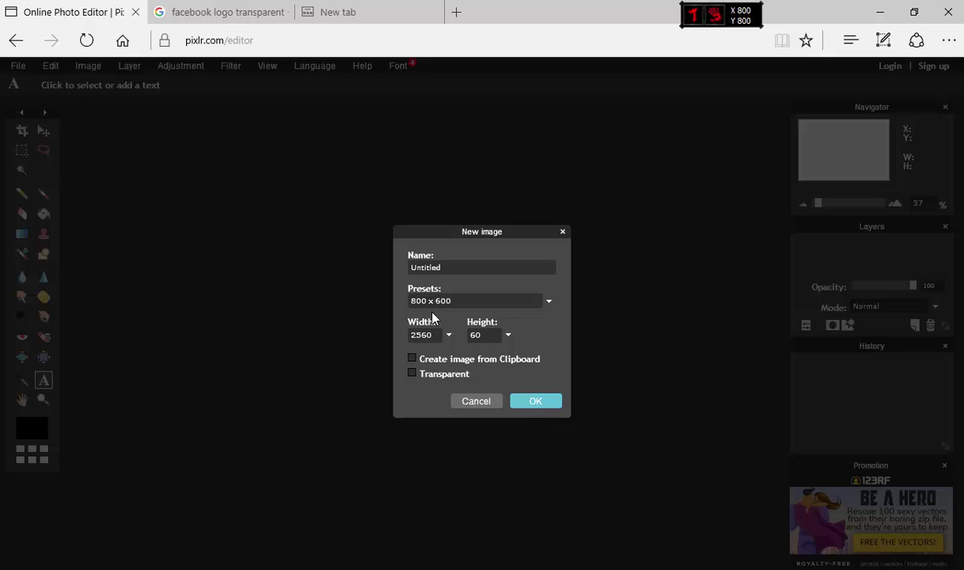
{"action": "key", "text": "BackSpace"}
{"action": "key", "text": "BackSpace"}
{"action": "key", "text": "BackSpace"}
{"action": "type", "text": "1440"}
{"action": "left_click", "coordinate": [551, 402]}
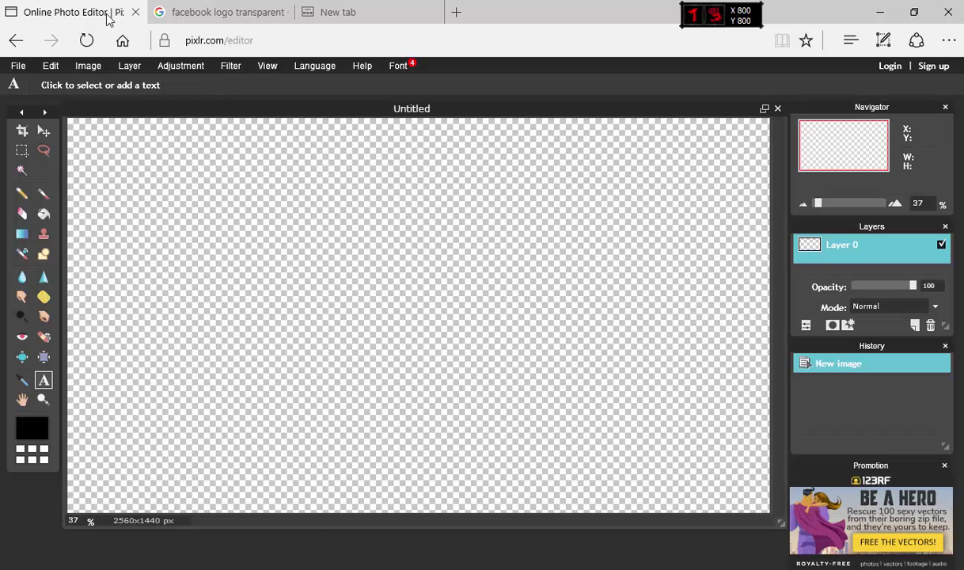
Step: Switch to the Google Images tab and search for "channer art template 2560x1440"
{"action": "left_click", "coordinate": [194, 12]}
{"action": "scroll", "coordinate": [355, 175], "scroll_direction": "up", "scroll_amount": 3}
{"action": "left_click", "coordinate": [258, 88]}
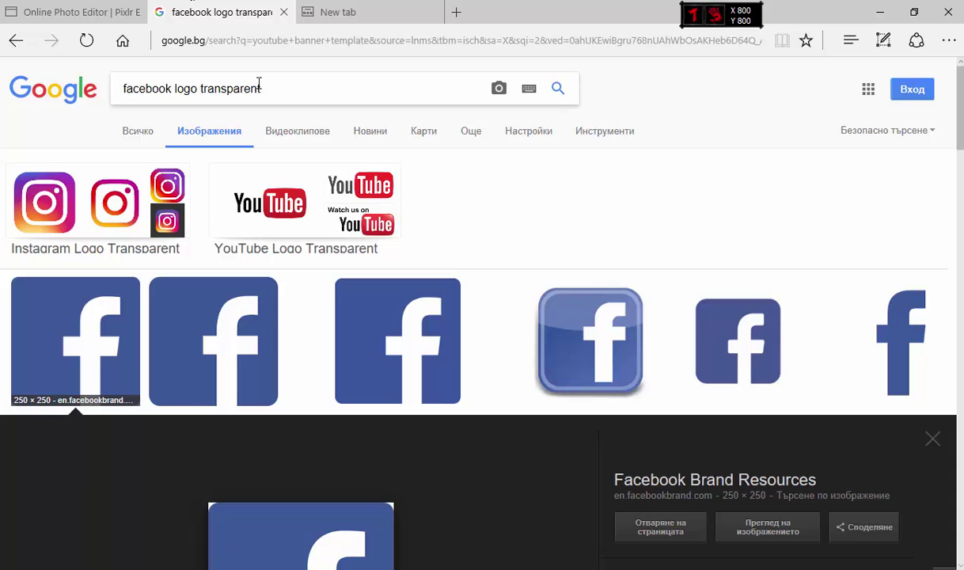
{"action": "key", "text": "ctrl+a"}
{"action": "type", "text": "channer art"}
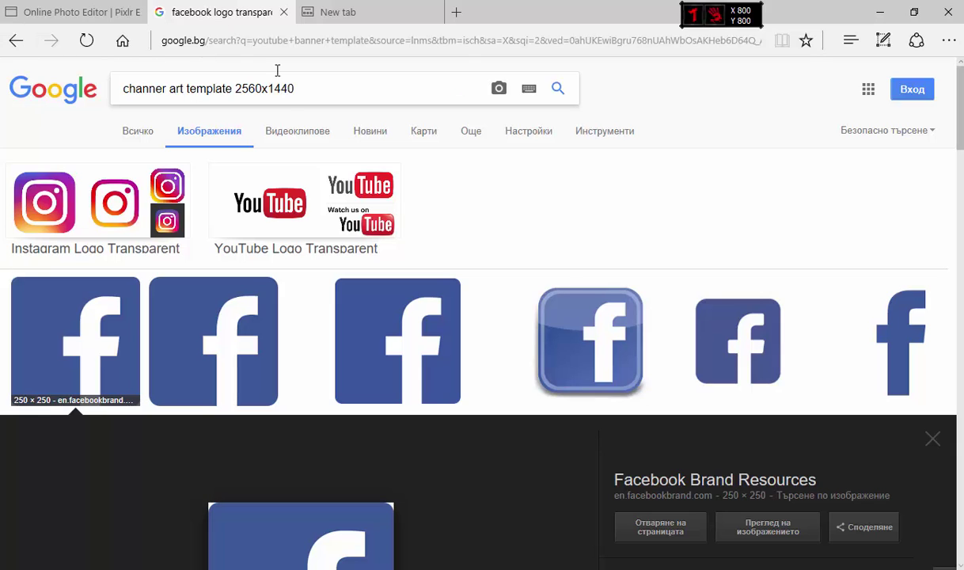
{"action": "key", "text": "Return"}
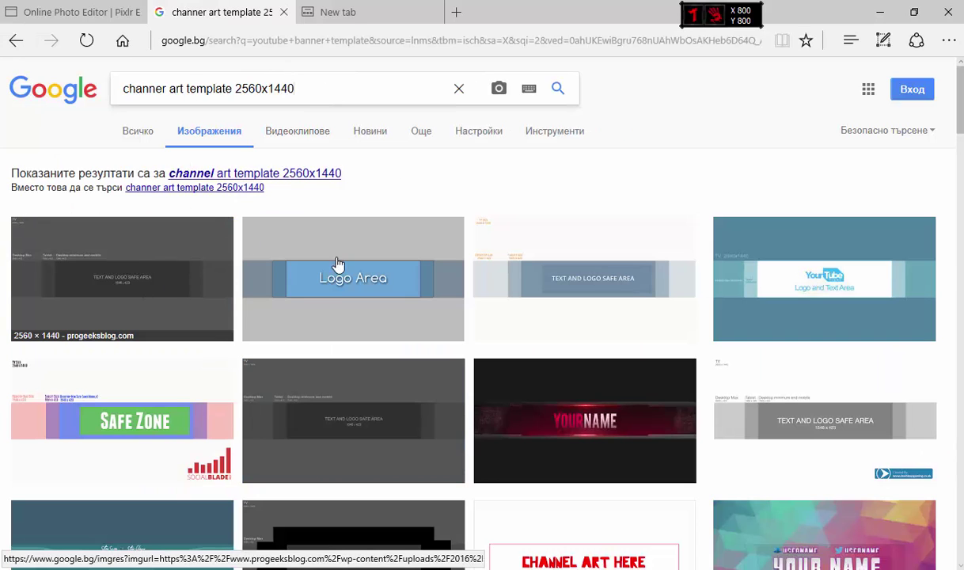
Step: Preview the dark grey 2560 × 1440 channel art template from progeeksblog.com and look at its image saving options
{"action": "left_click", "coordinate": [110, 277]}
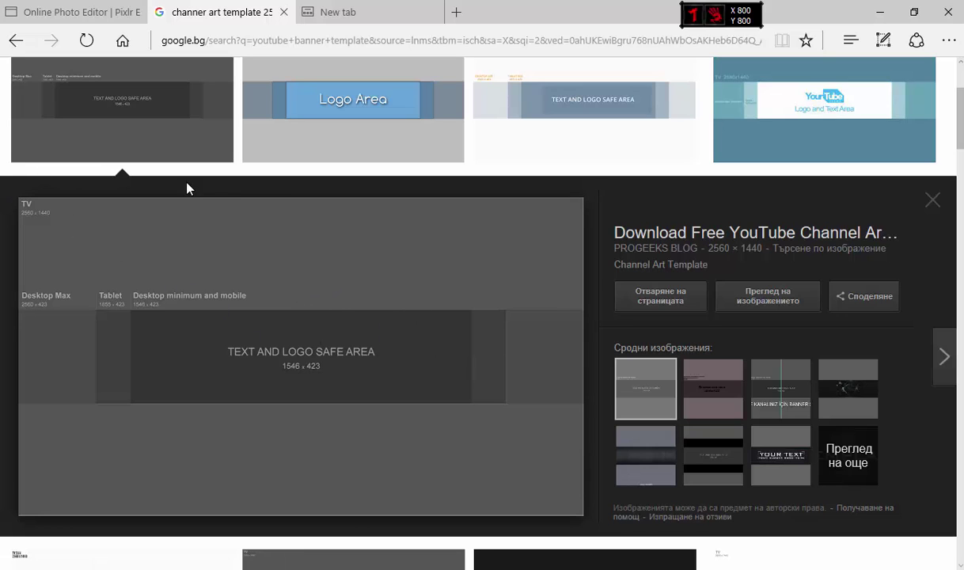
{"action": "right_click", "coordinate": [316, 211]}
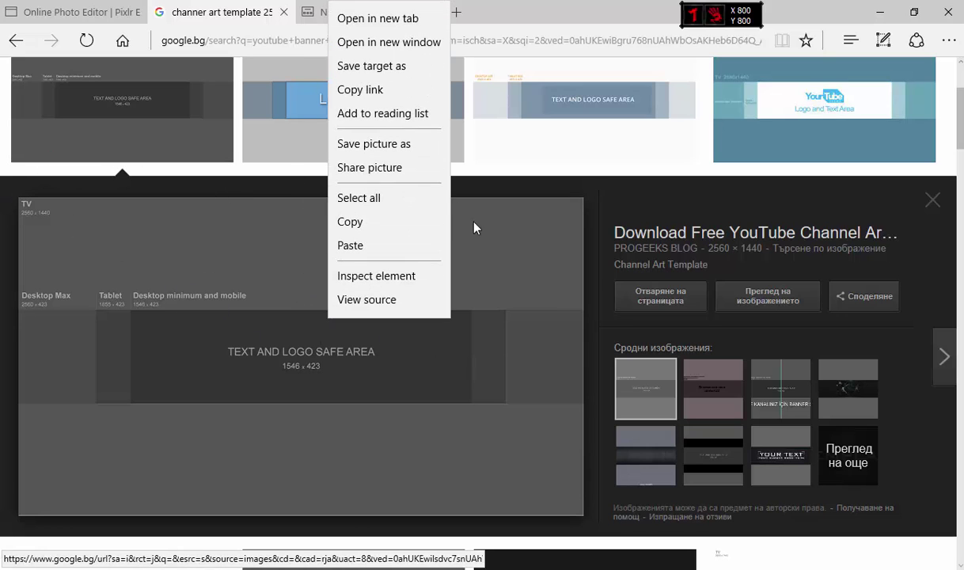
{"action": "left_click", "coordinate": [529, 191]}
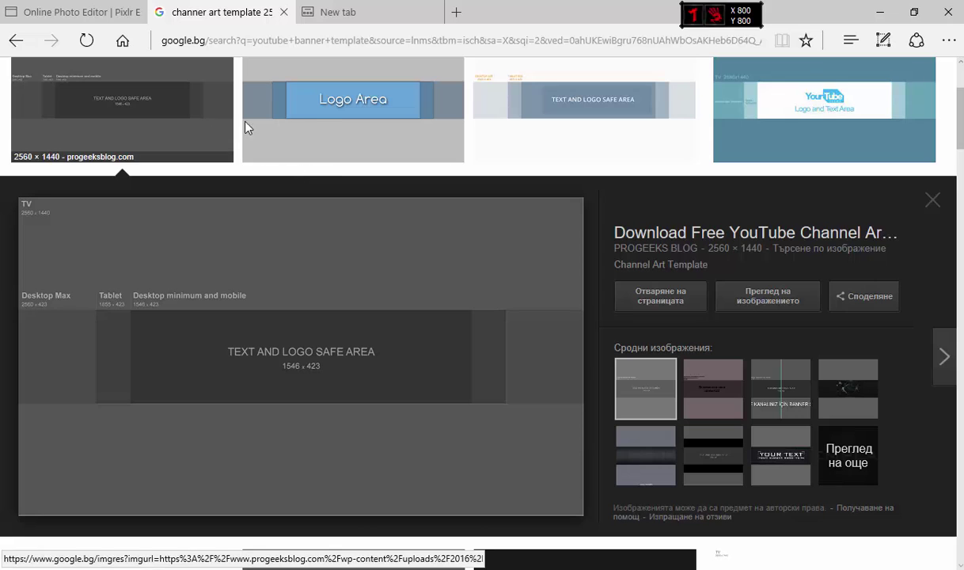
{"action": "left_click", "coordinate": [325, 122]}
{"action": "left_click", "coordinate": [225, 144]}
{"action": "left_click", "coordinate": [185, 148]}
{"action": "scroll", "coordinate": [230, 204], "scroll_direction": "up", "scroll_amount": 2}
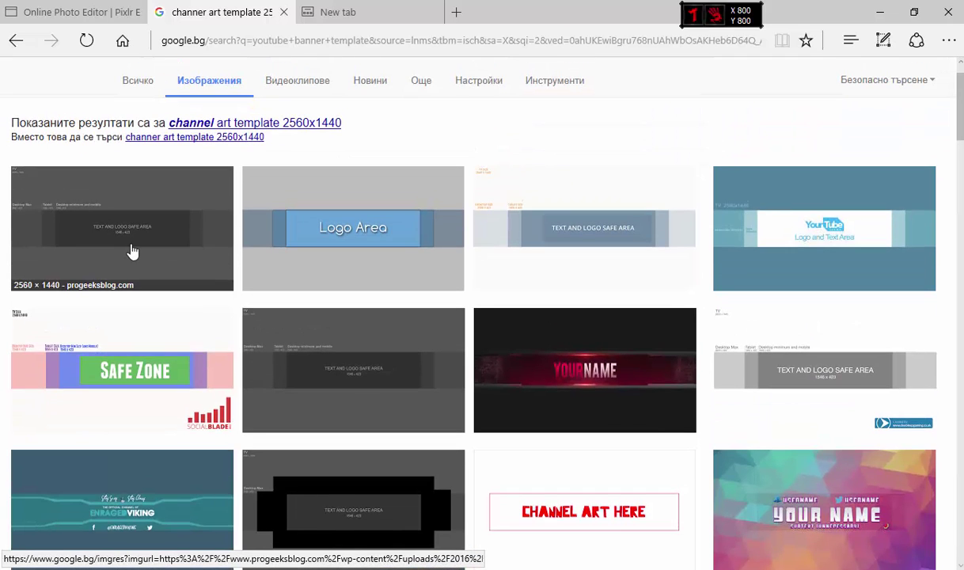
{"action": "right_click", "coordinate": [131, 250]}
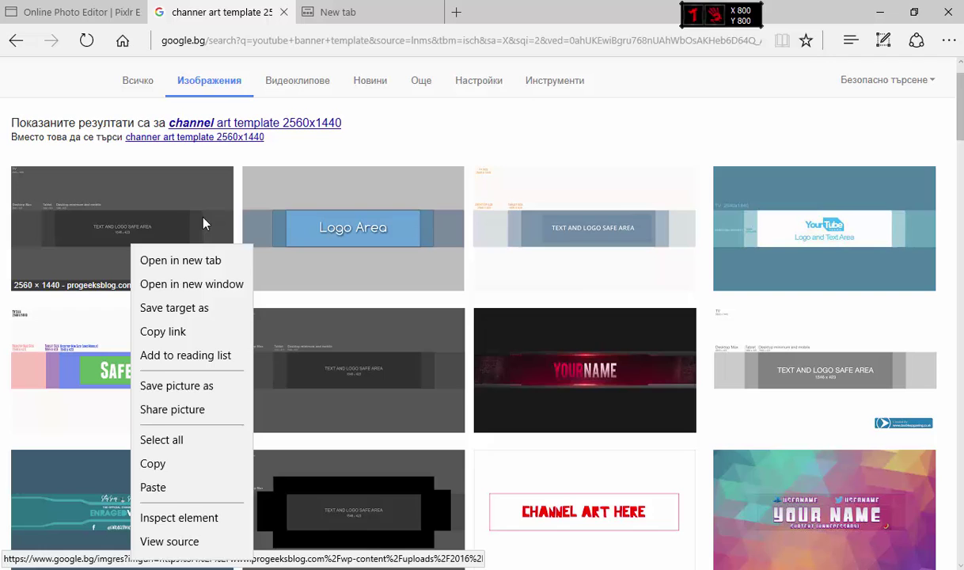
{"action": "left_click", "coordinate": [47, 298]}
{"action": "left_click", "coordinate": [91, 5]}
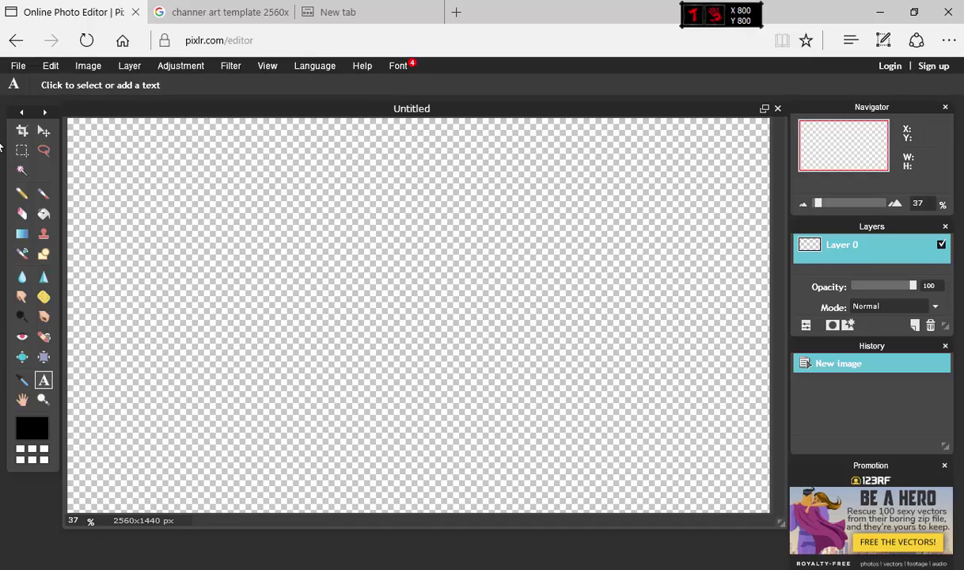
{"action": "left_click", "coordinate": [246, 14]}
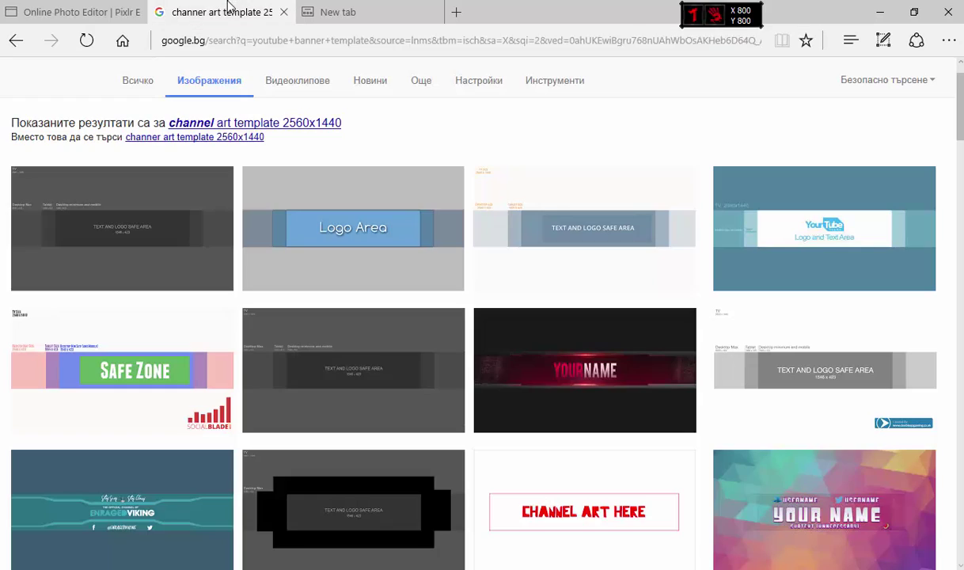
{"action": "left_click", "coordinate": [62, 255]}
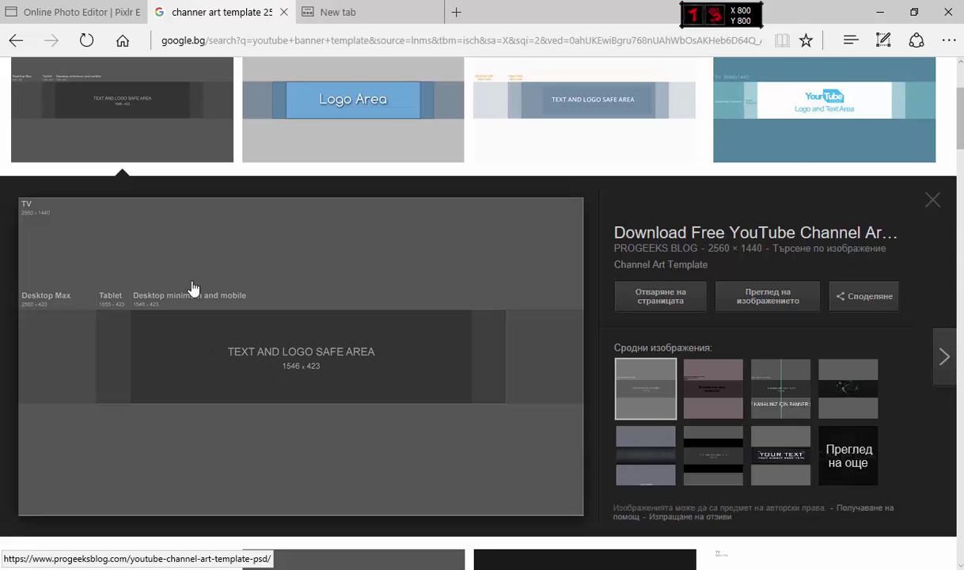
Step: Switch back to the Pixlr editor and open the Channel-Art-Template image as a new layer
{"action": "left_click", "coordinate": [71, 12]}
{"action": "left_click", "coordinate": [134, 67]}
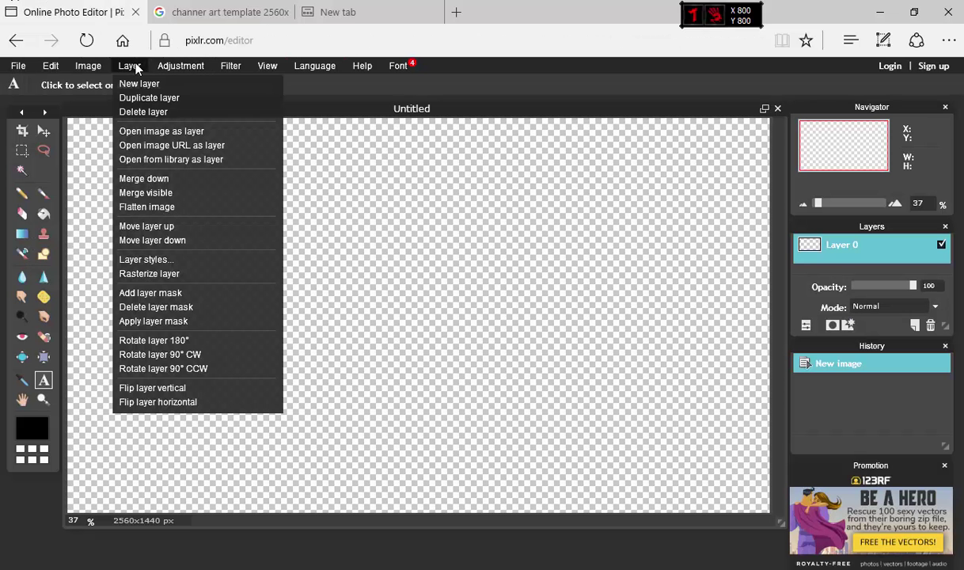
{"action": "left_click", "coordinate": [163, 130]}
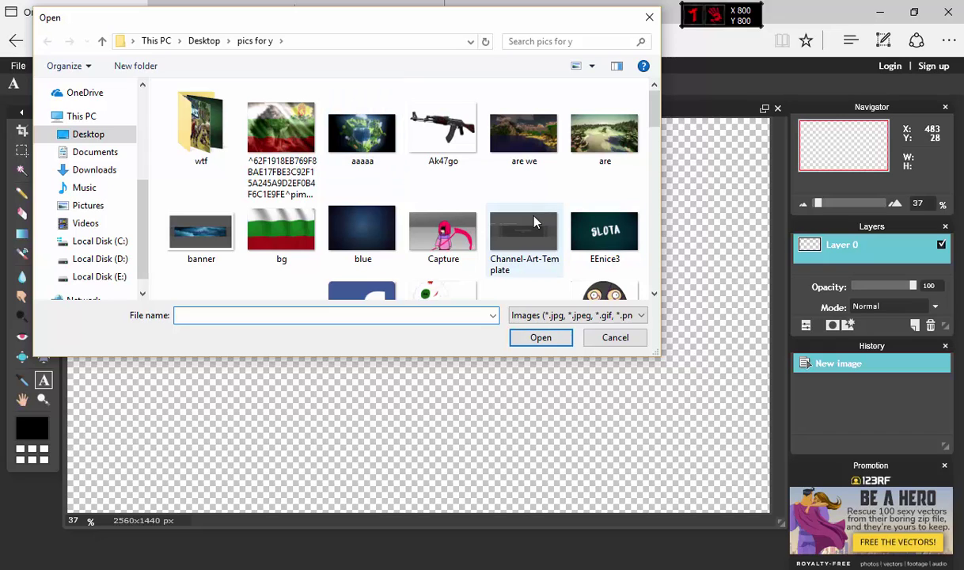
{"action": "double_click", "coordinate": [520, 235]}
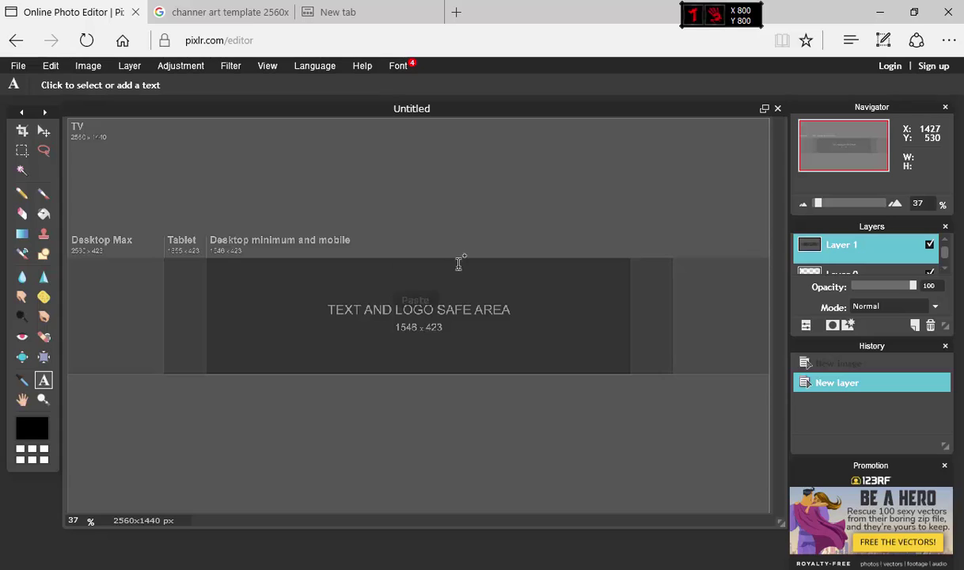
Step: Select the template's full-width Desktop Max band, about 2555 × 420 px, with the Marquee tool and cut it out
{"action": "left_click", "coordinate": [22, 151]}
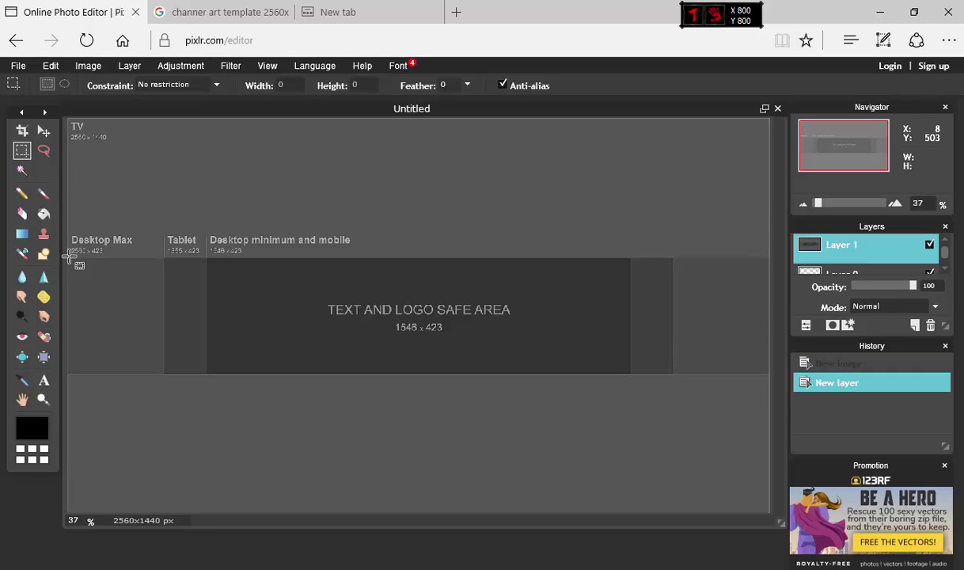
{"action": "left_click_drag", "start_coordinate": [68, 259], "coordinate": [780, 374]}
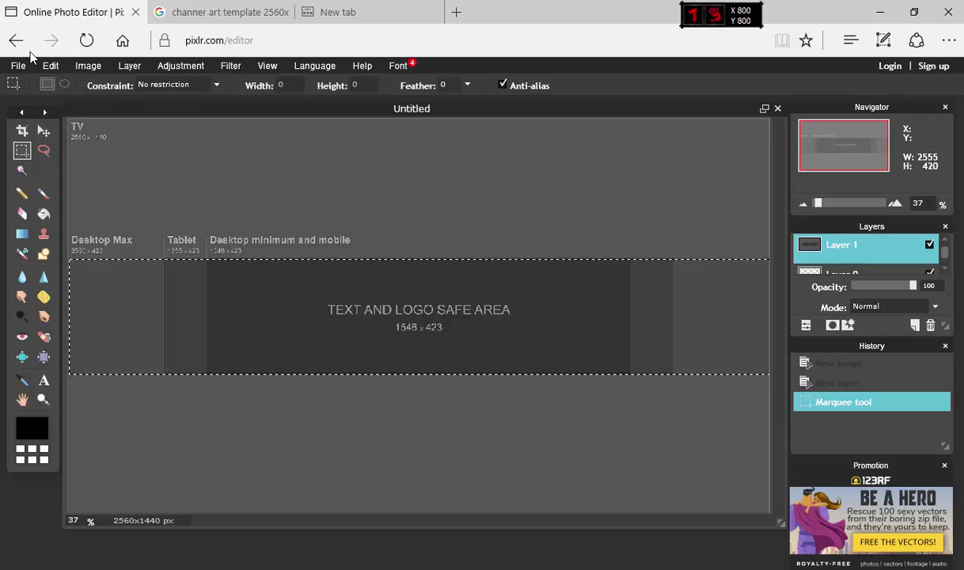
{"action": "left_click", "coordinate": [49, 66]}
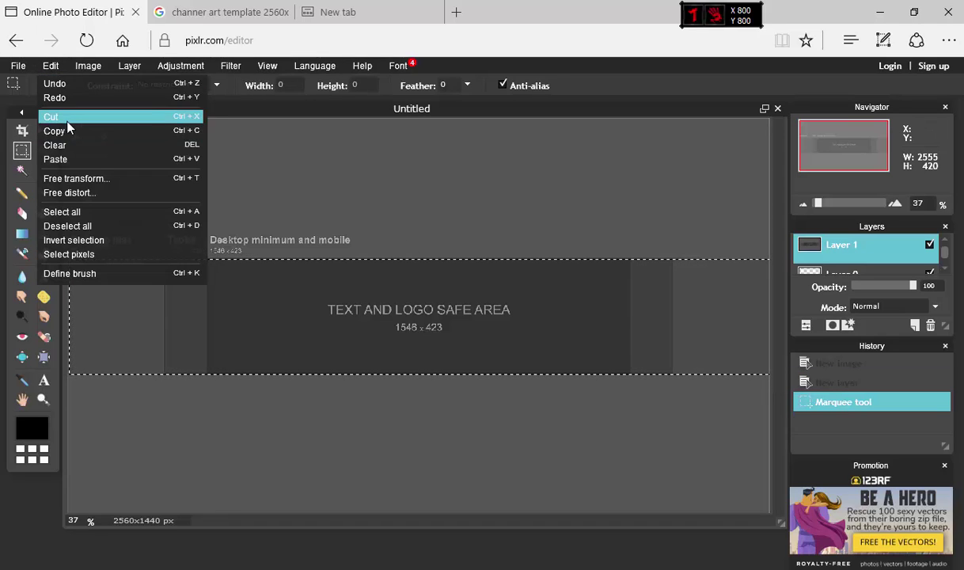
{"action": "left_click", "coordinate": [64, 115]}
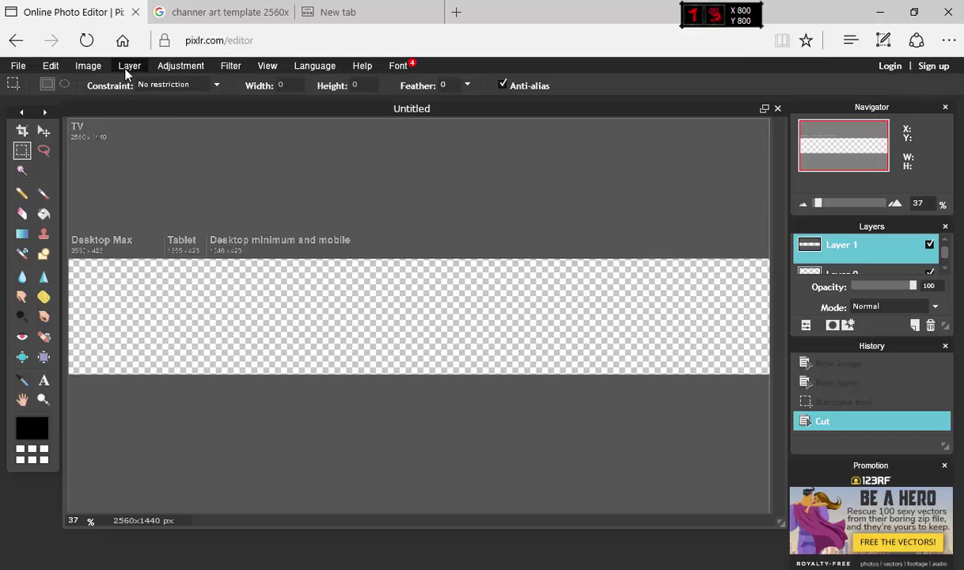
Step: Switch to the Google Images tab and search for "blue grunde background"
{"action": "left_click", "coordinate": [167, 17]}
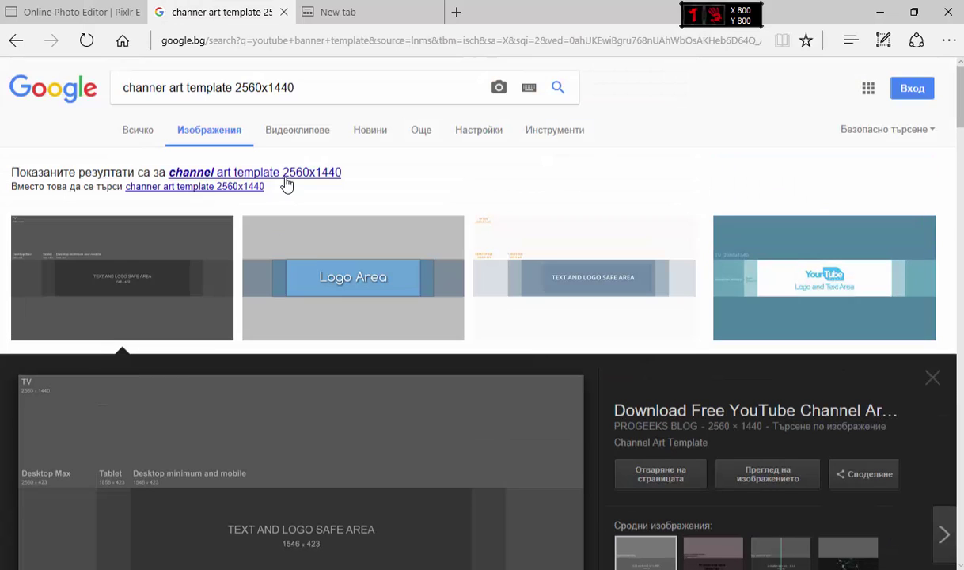
{"action": "triple_click", "coordinate": [338, 88]}
{"action": "key", "text": "BackSpace"}
{"action": "type", "text": "b"}
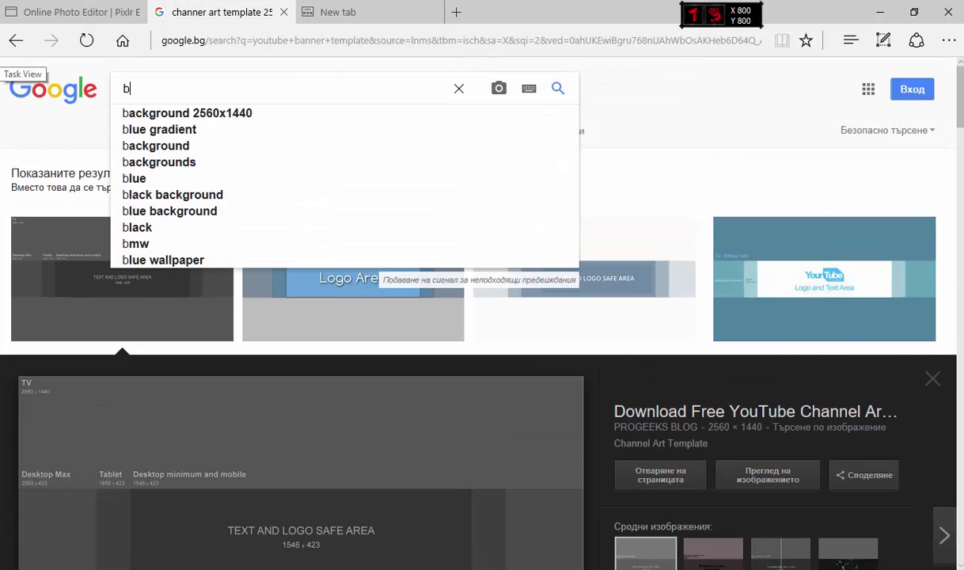
{"action": "type", "text": "lue grunde"}
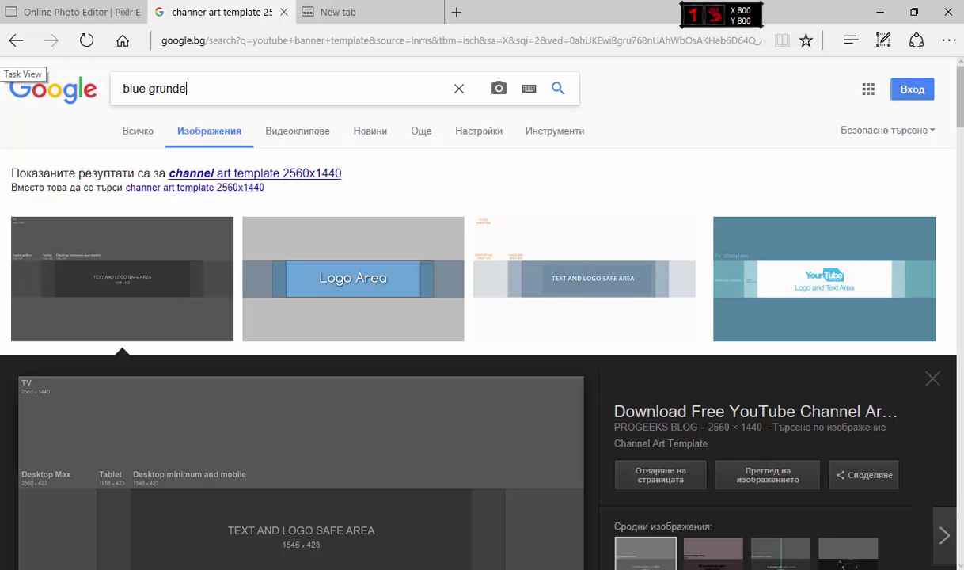
{"action": "type", "text": " background"}
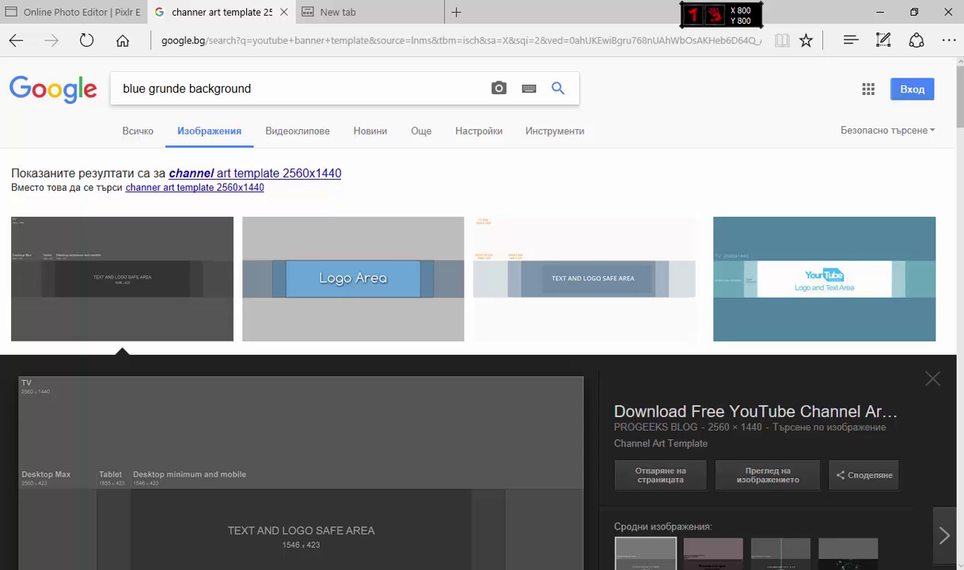
{"action": "key", "text": "Return"}
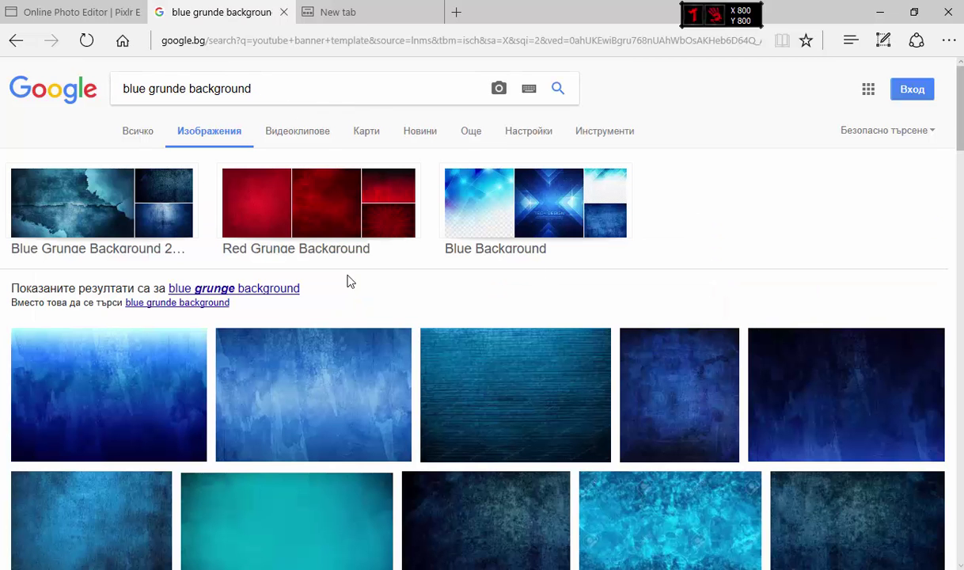
Step: Browse the blue grunge results and preview the dark blue 1920 × 1280 background from publicdomainpictures.net
{"action": "scroll", "coordinate": [572, 301], "scroll_direction": "down", "scroll_amount": 7}
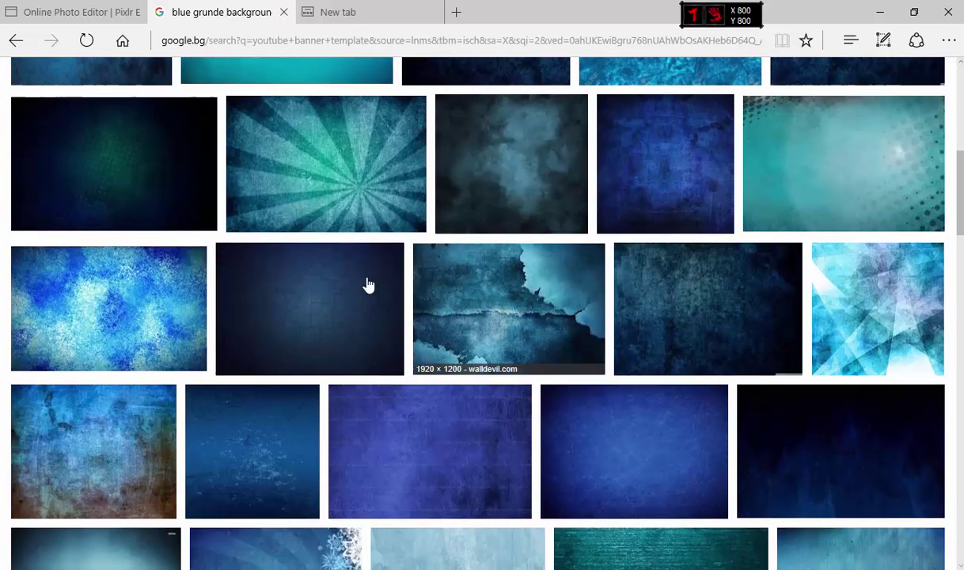
{"action": "scroll", "coordinate": [503, 269], "scroll_direction": "down", "scroll_amount": 5}
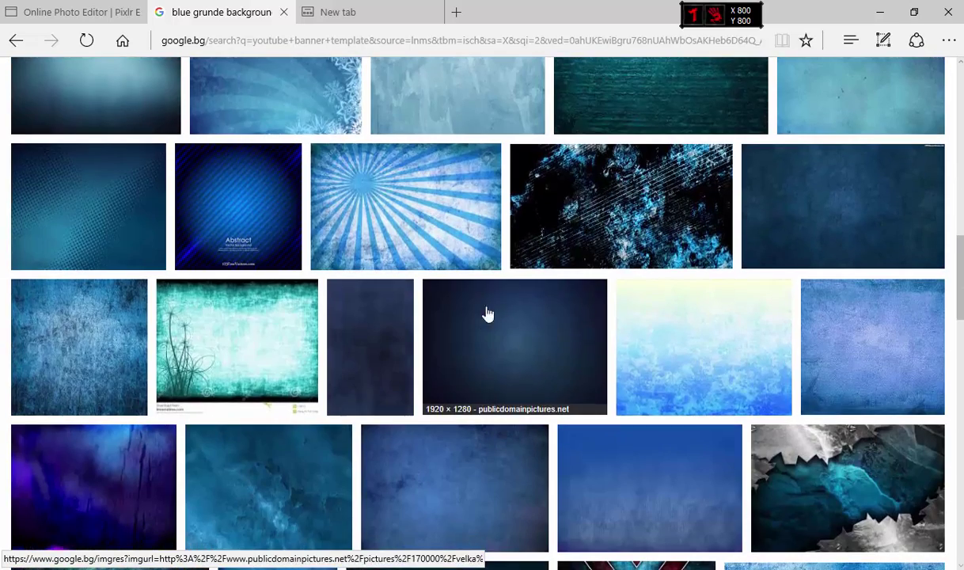
{"action": "left_click", "coordinate": [555, 346]}
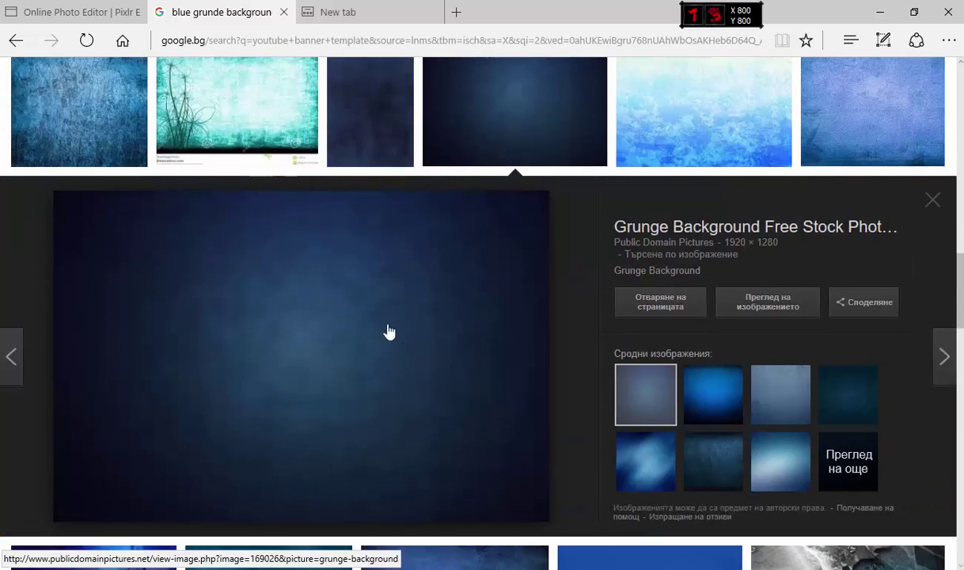
Step: Return to the Pixlr editor, open the "blue" image from the "pics for y" folder as a new layer, and stack the template layer above it
{"action": "left_click", "coordinate": [75, 11]}
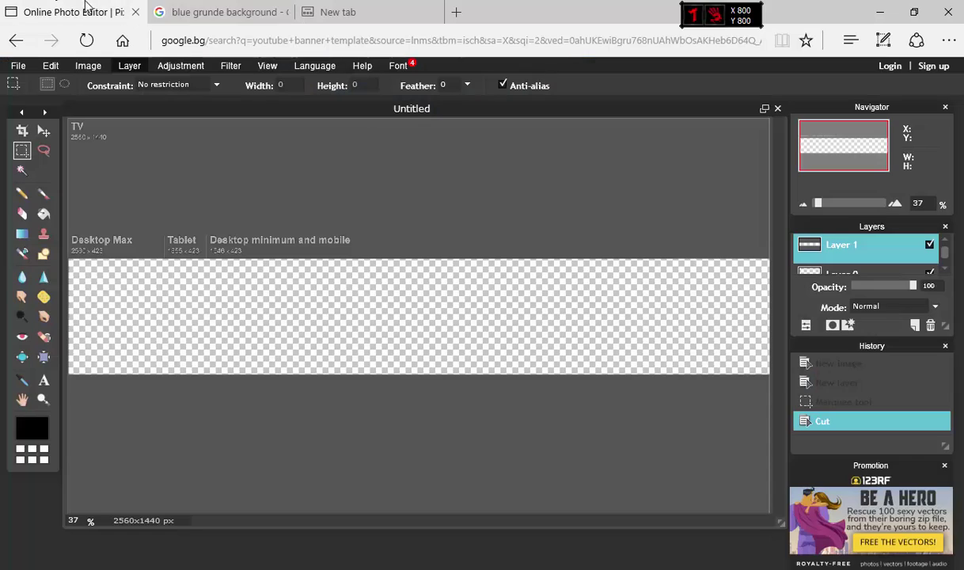
{"action": "left_click", "coordinate": [131, 65]}
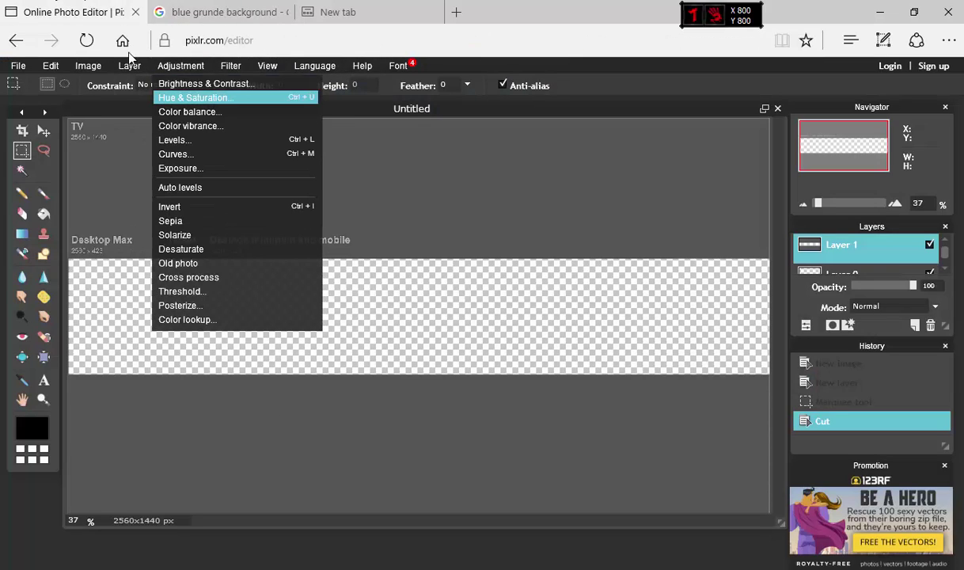
{"action": "left_click", "coordinate": [191, 132]}
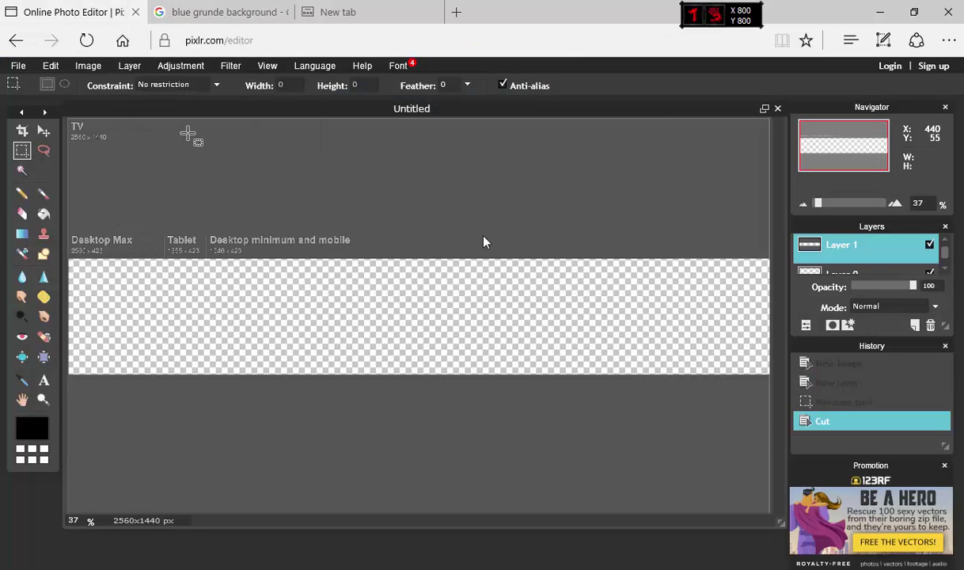
{"action": "scroll", "coordinate": [483, 198], "scroll_direction": "down", "scroll_amount": 2}
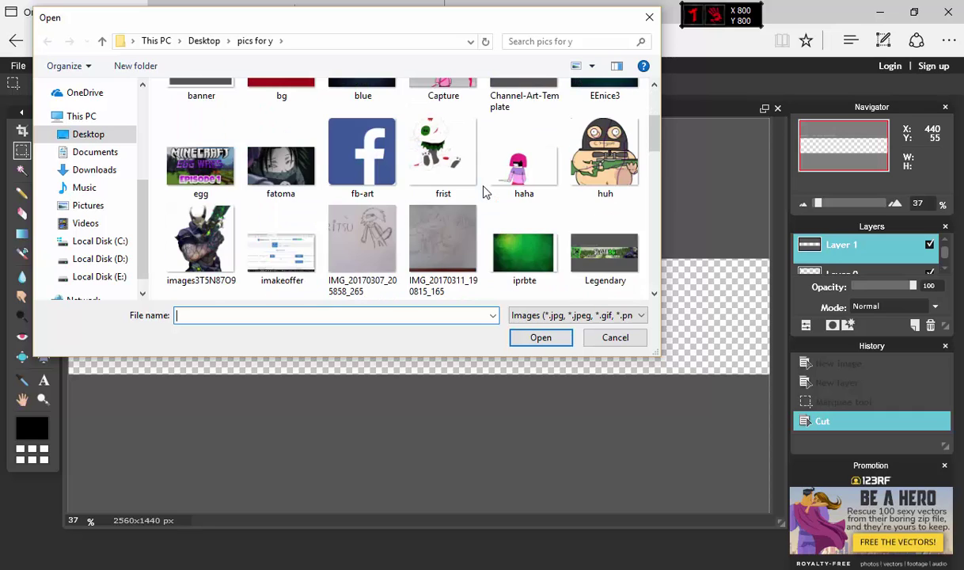
{"action": "scroll", "coordinate": [485, 192], "scroll_direction": "down", "scroll_amount": 7}
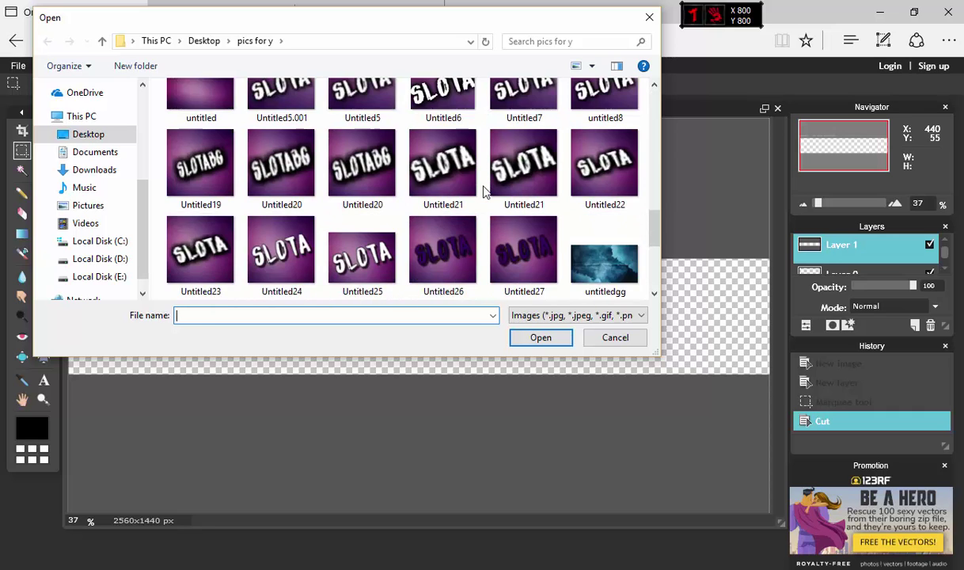
{"action": "scroll", "coordinate": [485, 192], "scroll_direction": "down", "scroll_amount": 3}
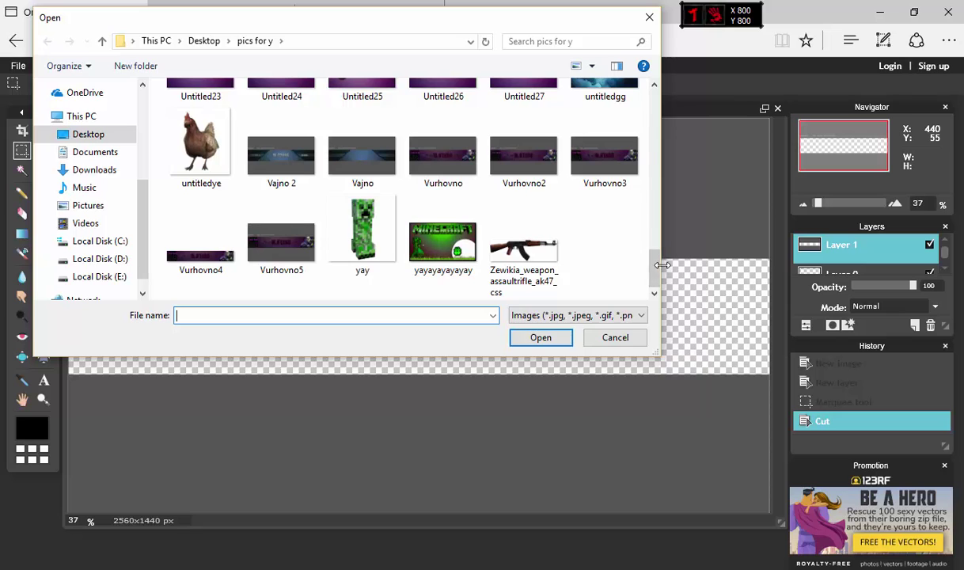
{"action": "left_click_drag", "start_coordinate": [661, 263], "coordinate": [669, 265]}
{"action": "scroll", "coordinate": [641, 134], "scroll_direction": "up", "scroll_amount": 12}
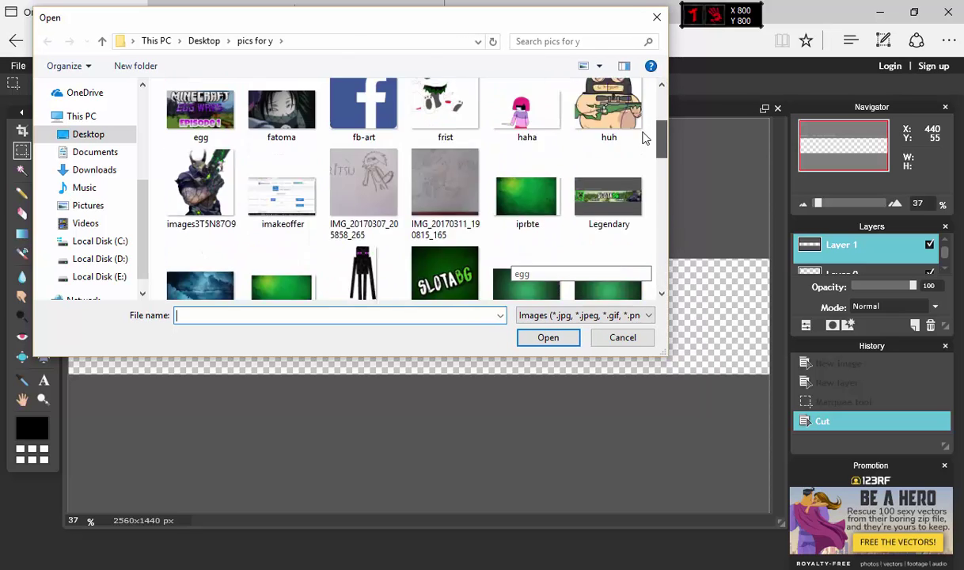
{"action": "double_click", "coordinate": [355, 218]}
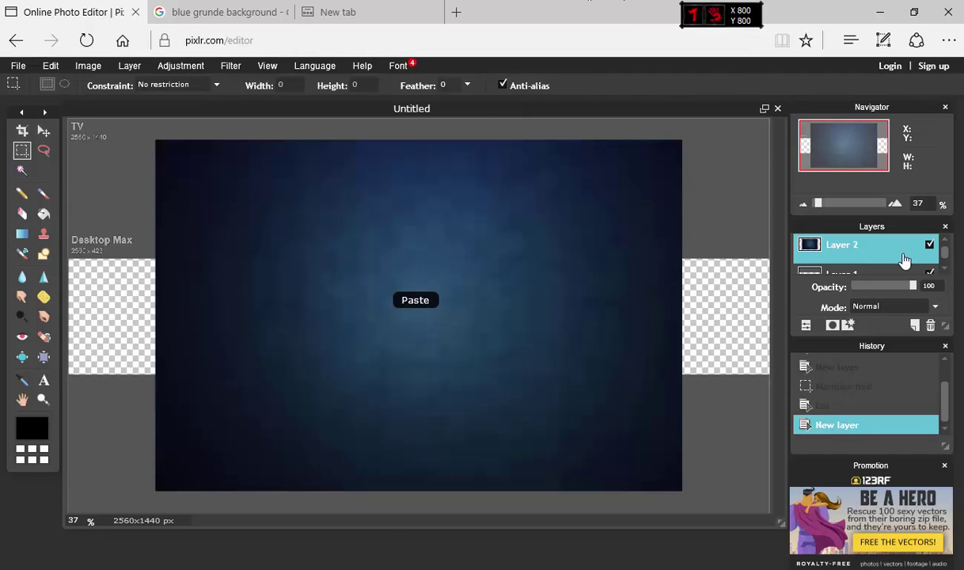
{"action": "left_click", "coordinate": [806, 326]}
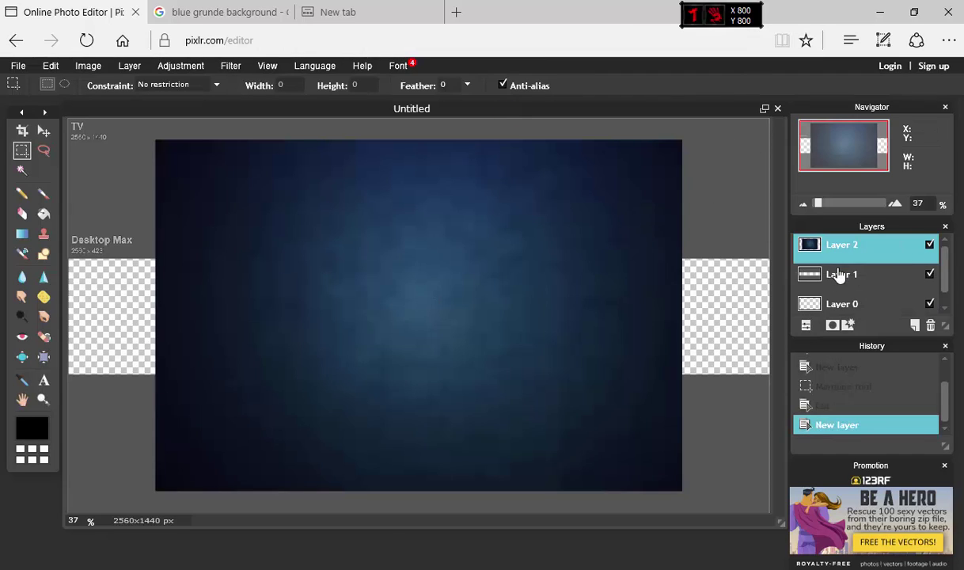
{"action": "left_click_drag", "start_coordinate": [839, 274], "coordinate": [841, 244]}
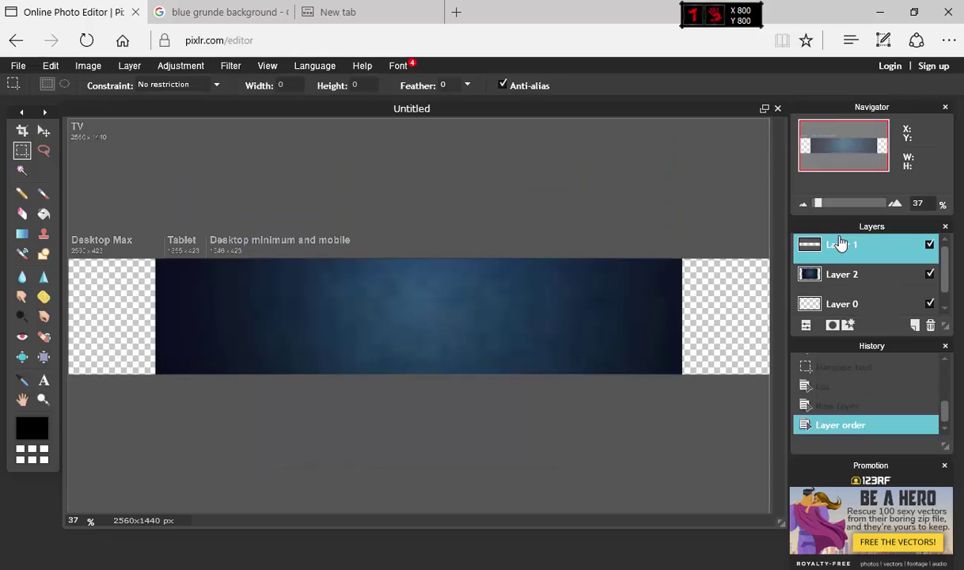
{"action": "left_click", "coordinate": [51, 67]}
{"action": "left_click", "coordinate": [83, 177]}
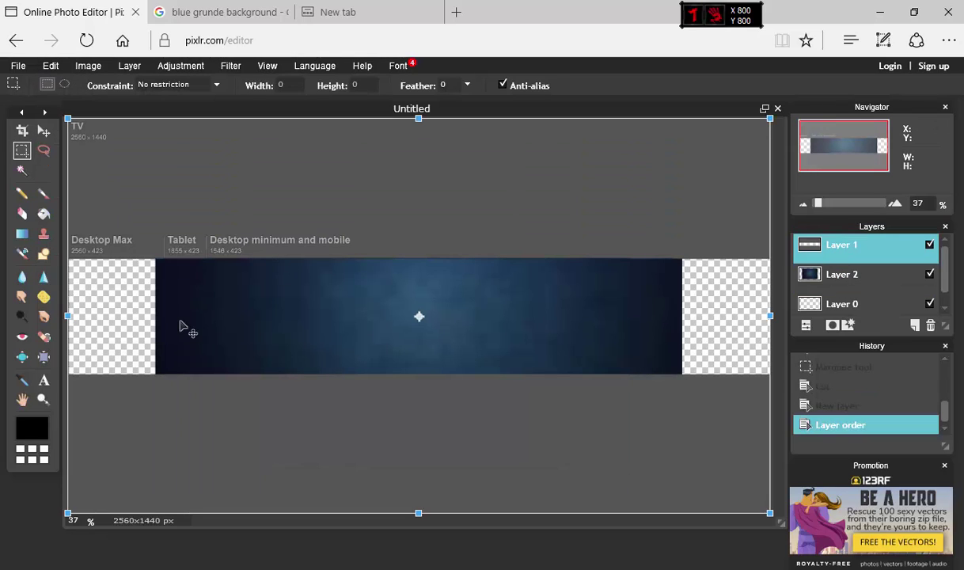
{"action": "left_click", "coordinate": [823, 274]}
{"action": "left_click", "coordinate": [432, 344]}
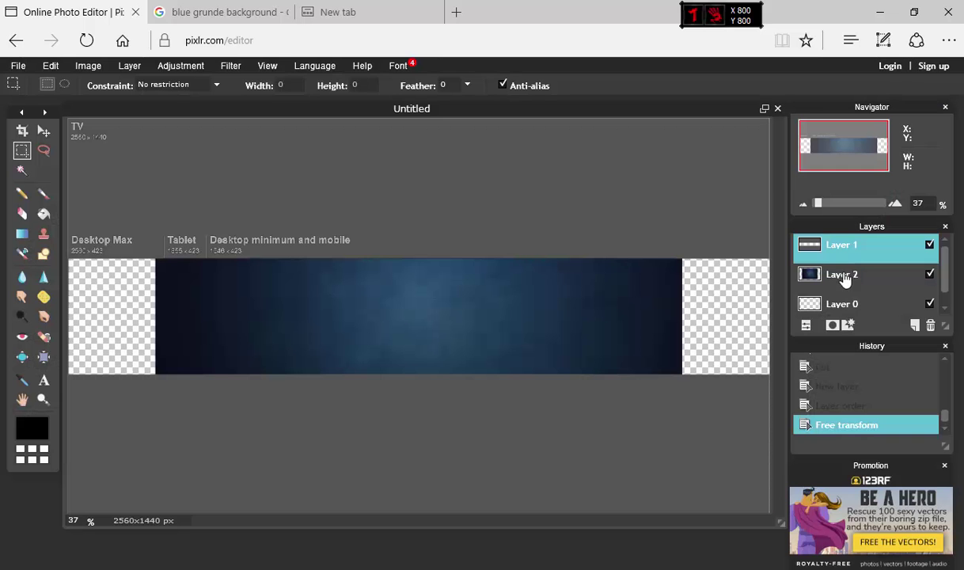
Step: Free-transform the blue background layer, stretching it to the full canvas width and shifting it down to the canvas's lower edge, and apply the changes
{"action": "left_click", "coordinate": [842, 276]}
{"action": "left_click", "coordinate": [55, 68]}
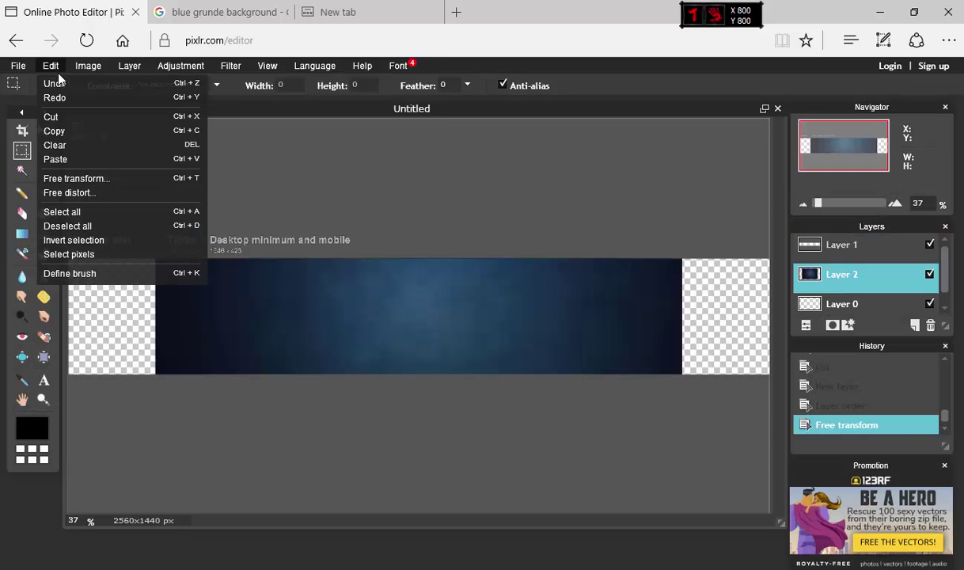
{"action": "left_click", "coordinate": [87, 178]}
{"action": "left_click_drag", "start_coordinate": [155, 315], "coordinate": [66, 315]}
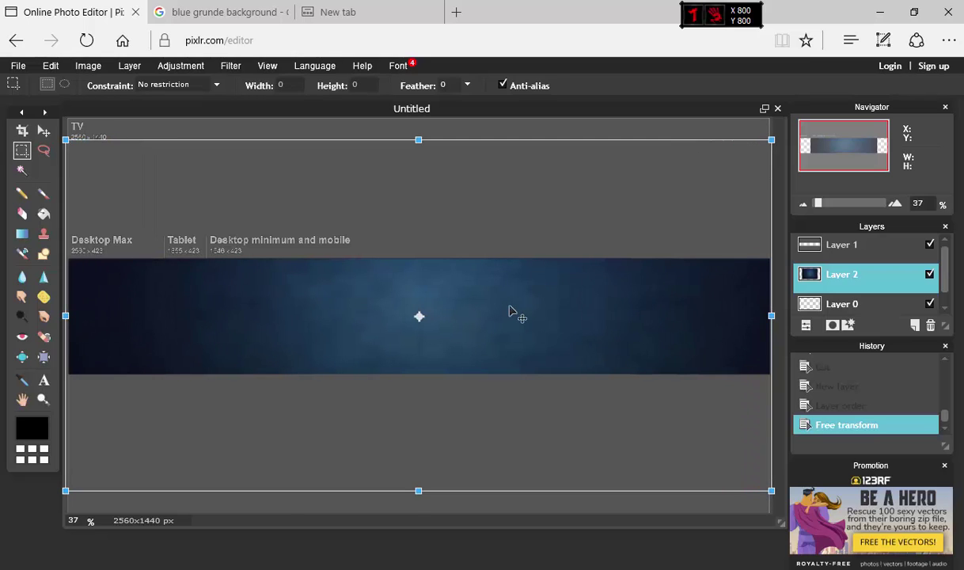
{"action": "mouse_move", "coordinate": [512, 312]}
{"action": "left_mouse_down"}
{"action": "mouse_move", "coordinate": [501, 332]}
{"action": "mouse_move", "coordinate": [508, 328]}
{"action": "left_mouse_up"}
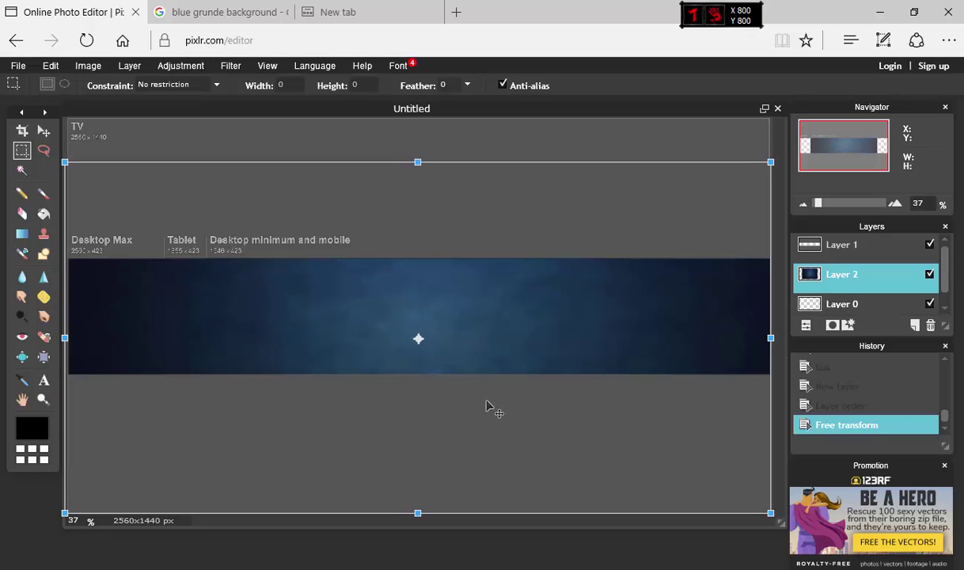
{"action": "left_click", "coordinate": [566, 119]}
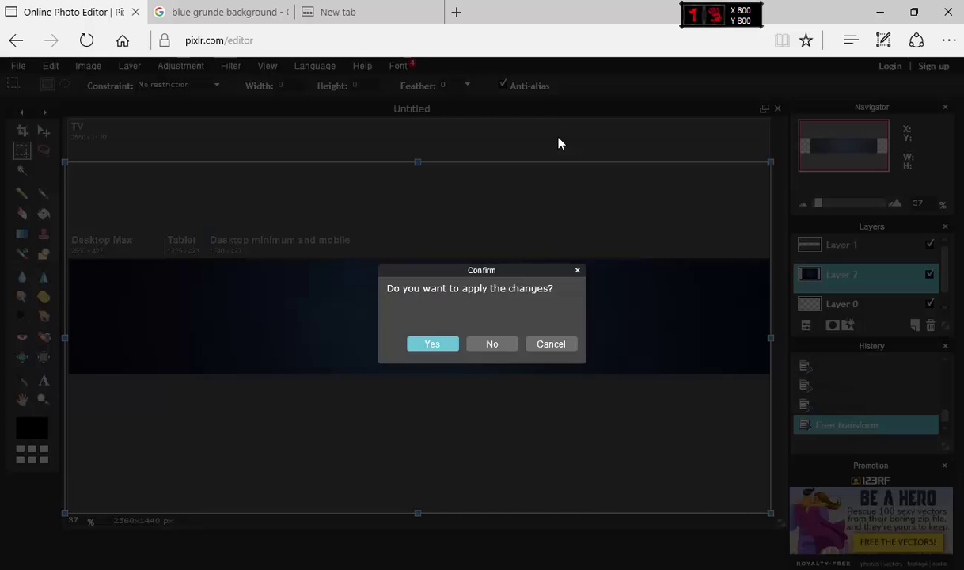
{"action": "left_click", "coordinate": [434, 342]}
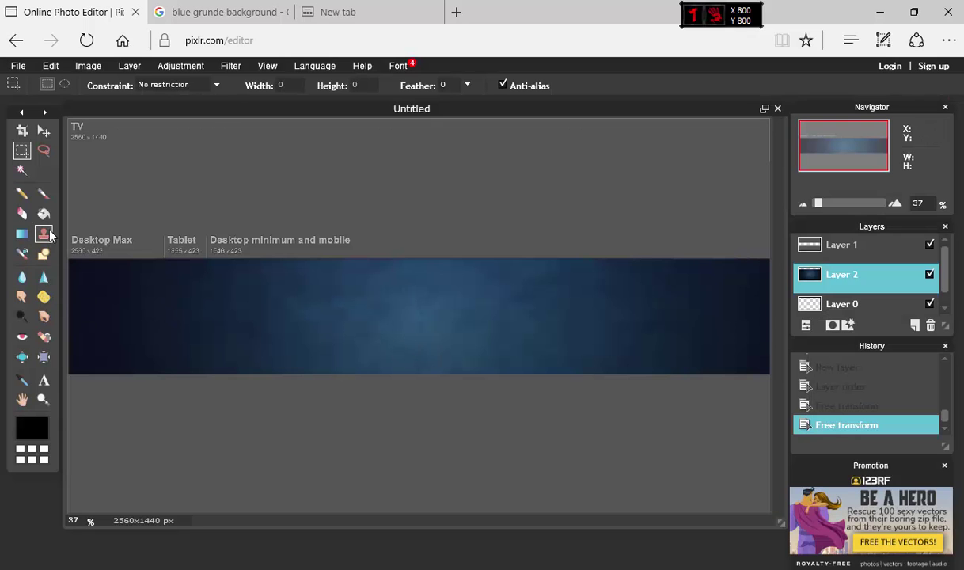
Step: Add a new layer between the template and the blue background and fill it with black using the Paint Bucket
{"action": "left_click", "coordinate": [44, 213]}
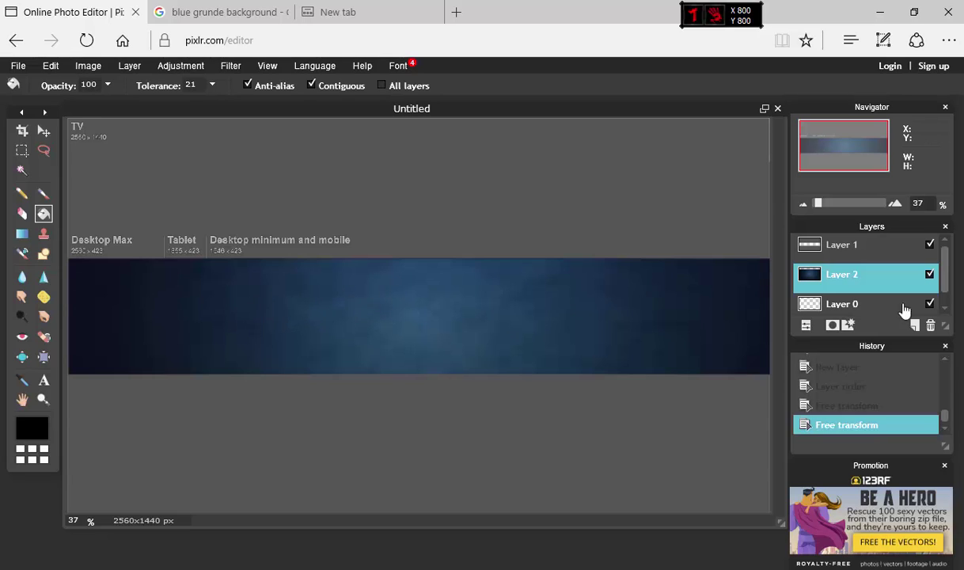
{"action": "left_click", "coordinate": [849, 325]}
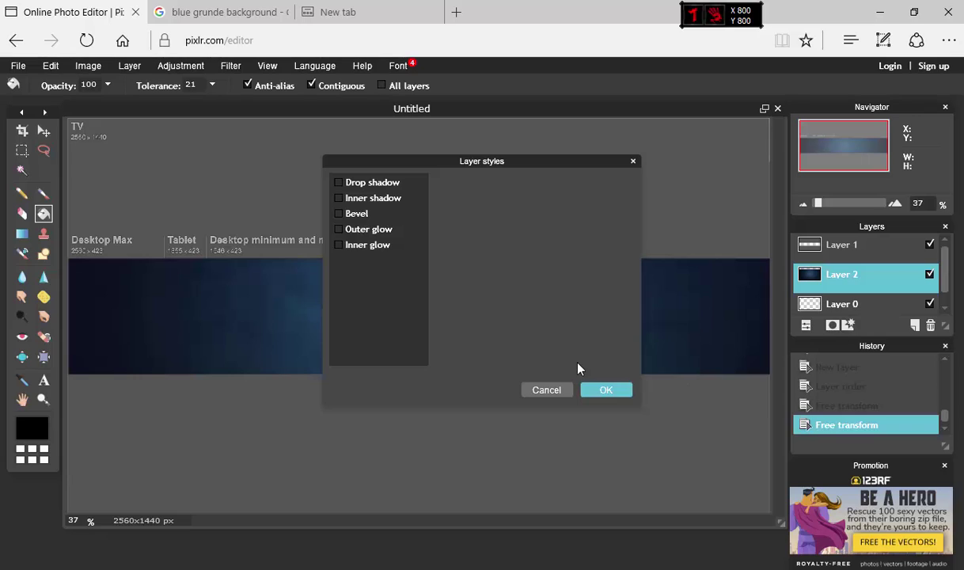
{"action": "left_click", "coordinate": [547, 390]}
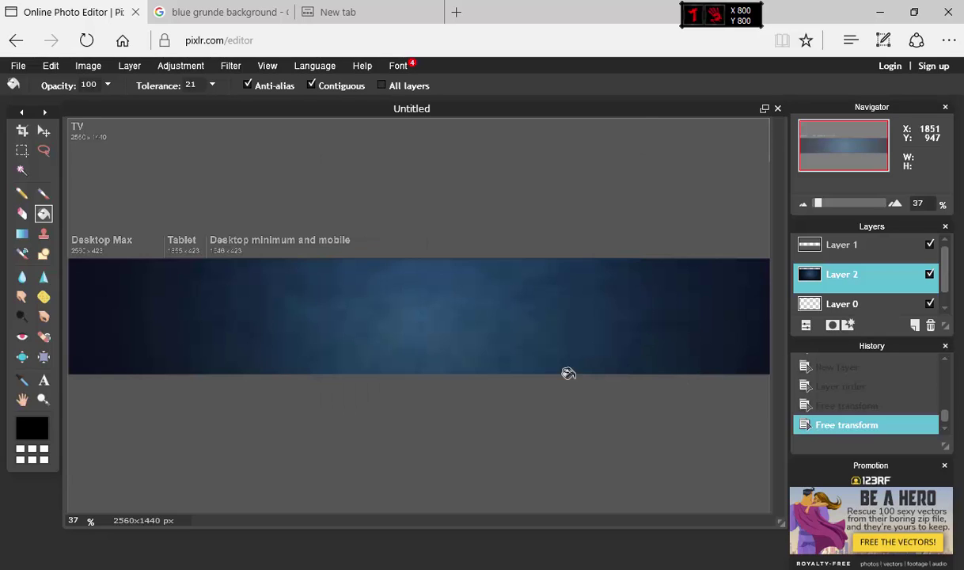
{"action": "left_click", "coordinate": [916, 325]}
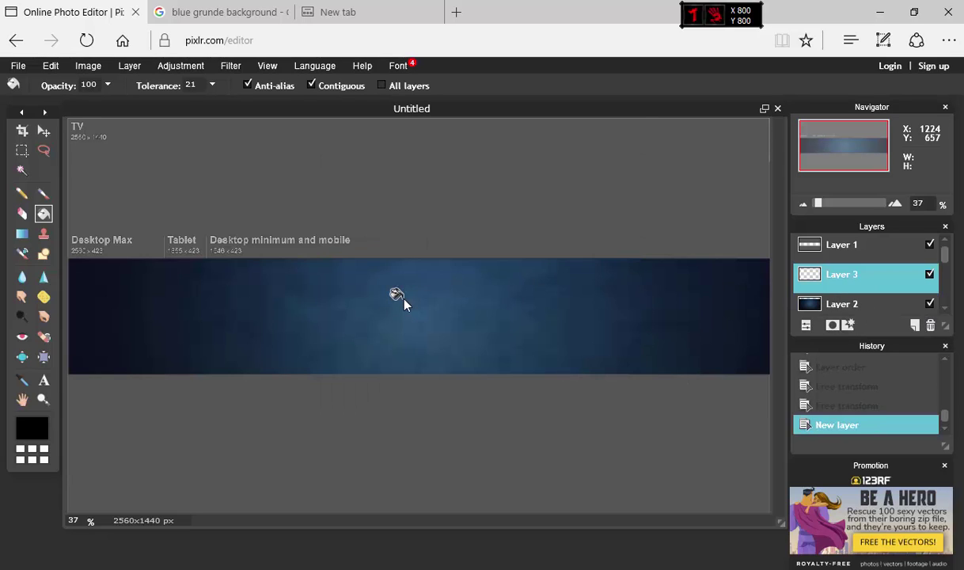
{"action": "left_click", "coordinate": [398, 297]}
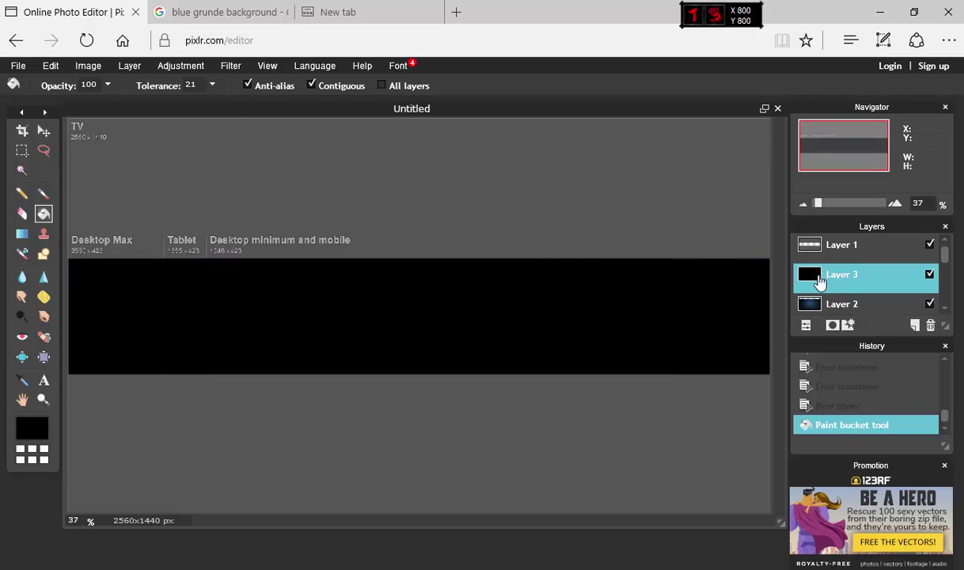
Step: Lower the black layer's opacity to 15 and revert the extra Paint Bucket fill
{"action": "left_click", "coordinate": [805, 326]}
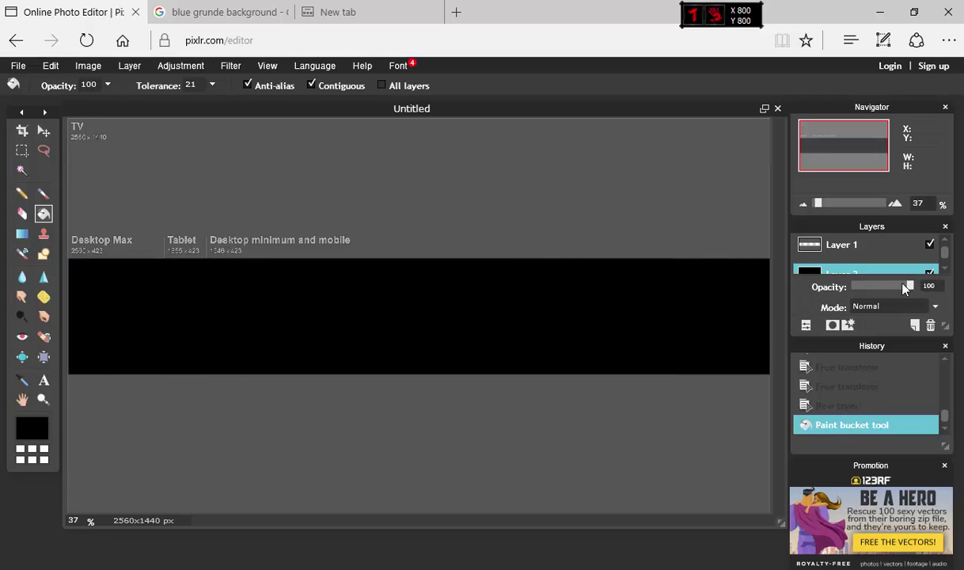
{"action": "left_click_drag", "start_coordinate": [904, 285], "coordinate": [862, 295]}
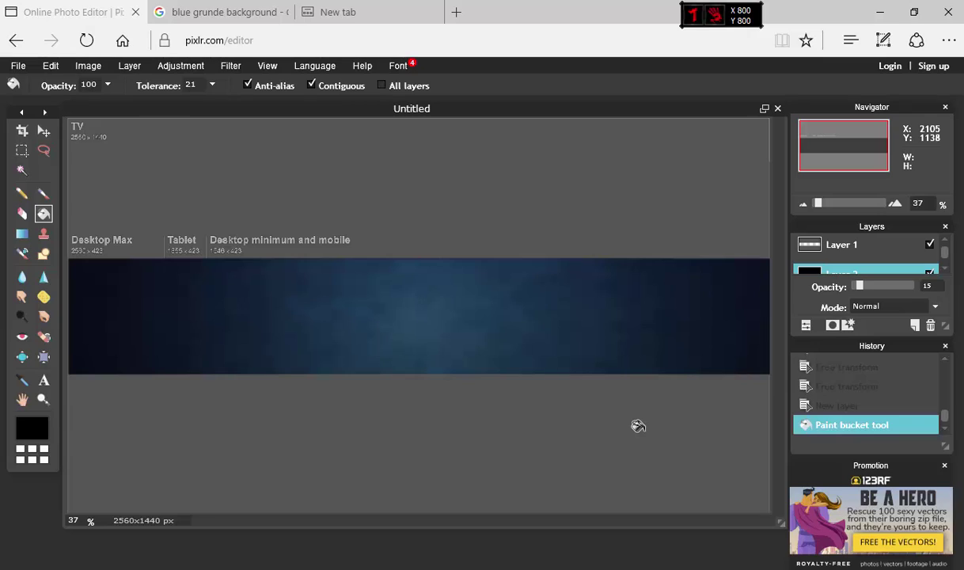
{"action": "left_click", "coordinate": [638, 426]}
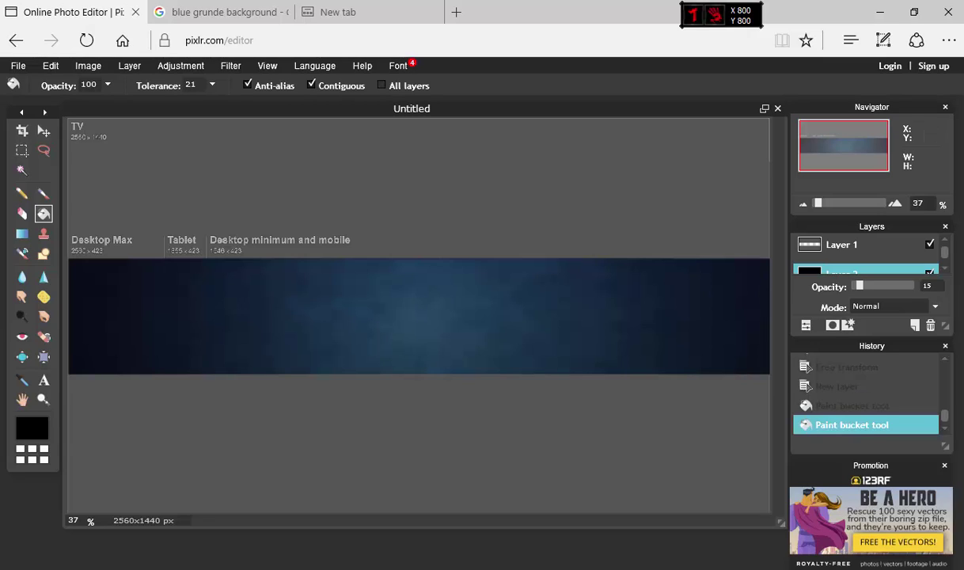
{"action": "left_click", "coordinate": [866, 407]}
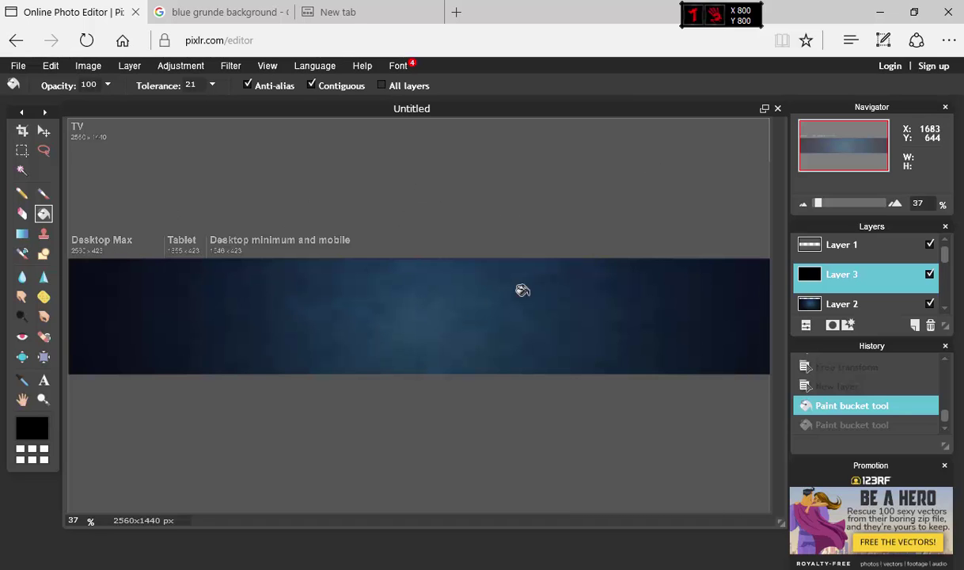
Step: Switch to the Google Images tab, search for "facebook logo transparent" and preview the square 250 × 250 logo from en.facebookbrand.com
{"action": "left_click", "coordinate": [190, 12]}
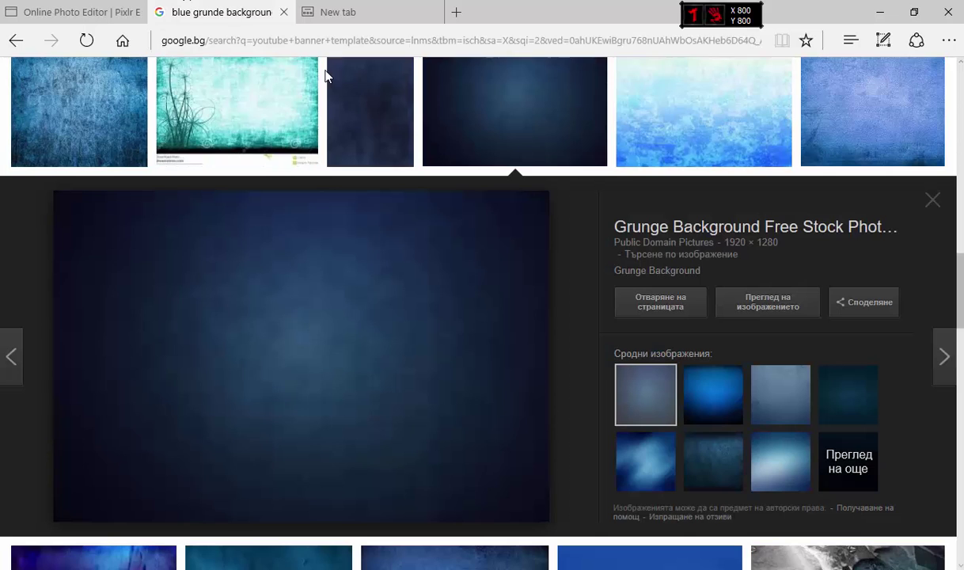
{"action": "scroll", "coordinate": [564, 267], "scroll_direction": "up", "scroll_amount": 6}
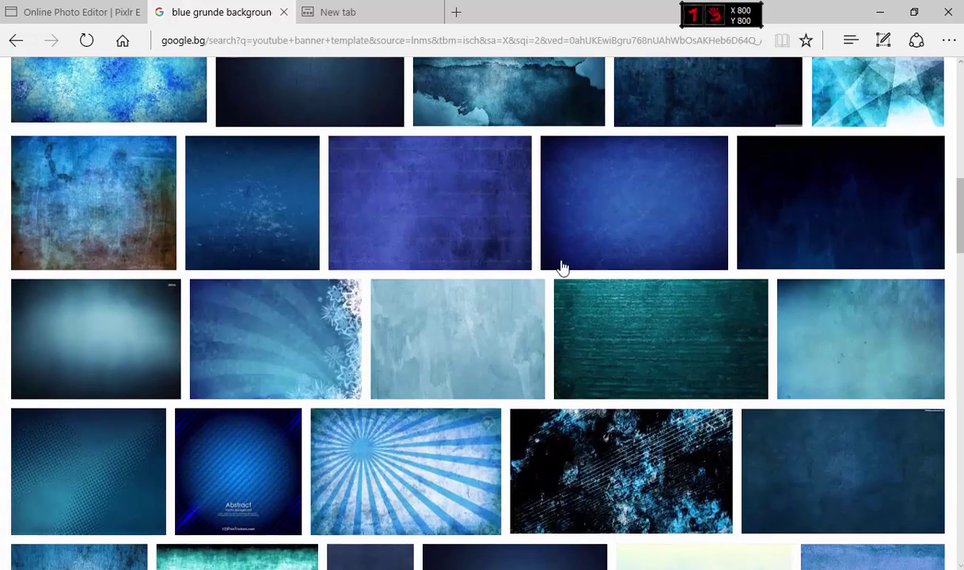
{"action": "scroll", "coordinate": [563, 266], "scroll_direction": "up", "scroll_amount": 5}
{"action": "left_click", "coordinate": [261, 89]}
{"action": "key", "text": "ctrl+a"}
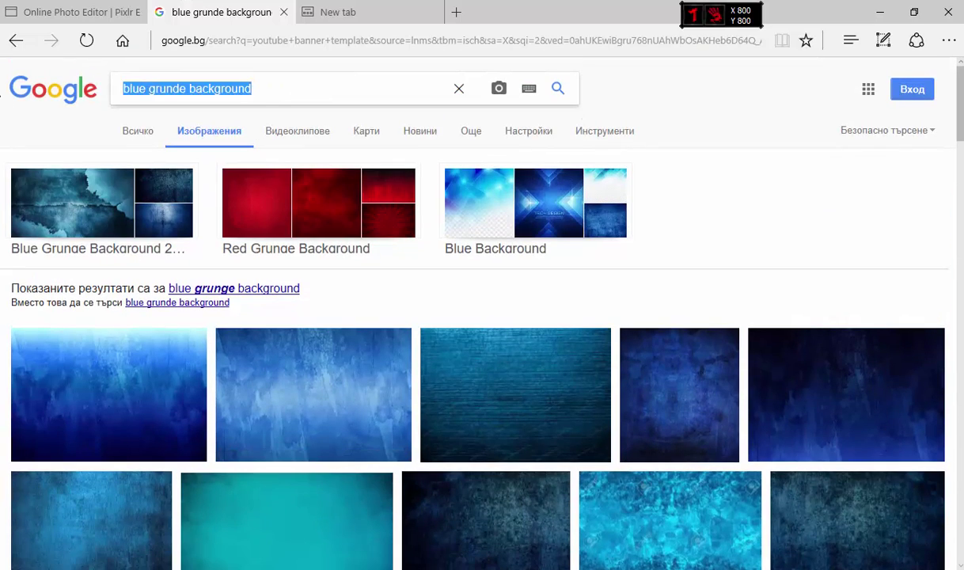
{"action": "type", "text": "faceb"}
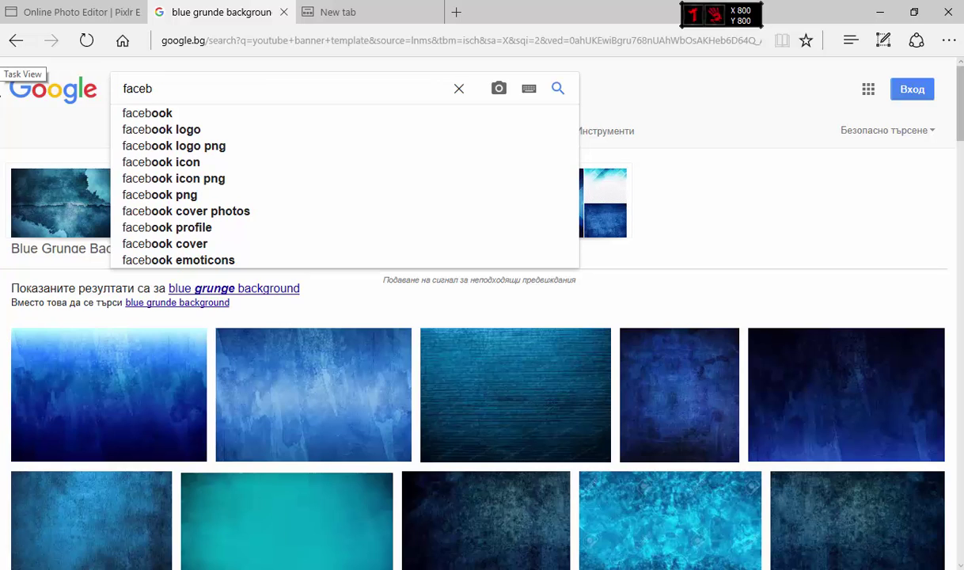
{"action": "type", "text": "ook logo "}
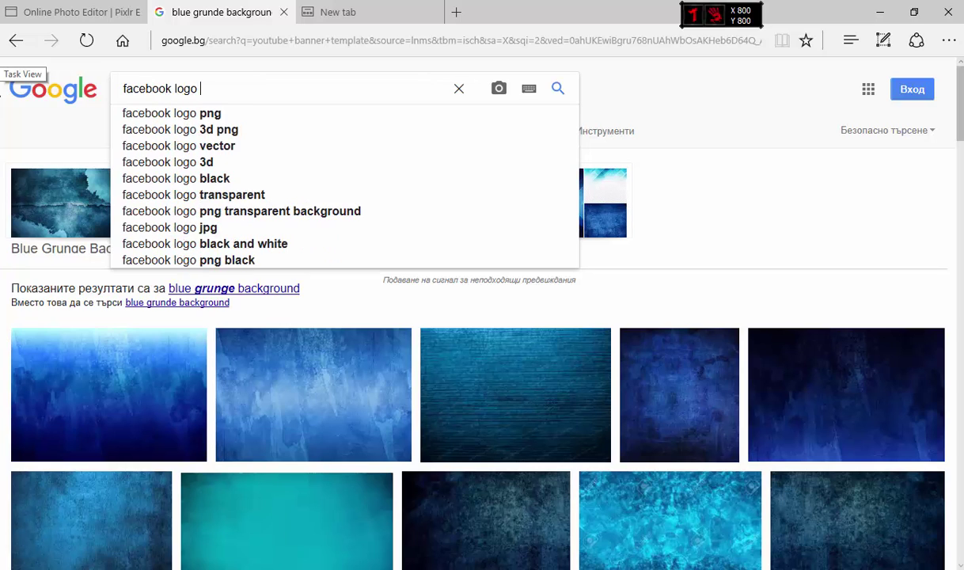
{"action": "type", "text": "tra"}
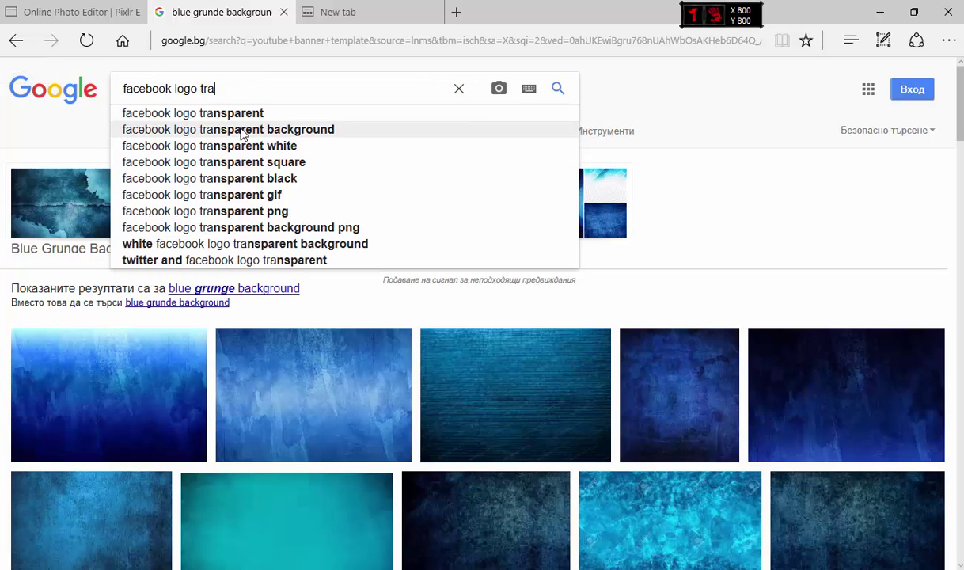
{"action": "left_click", "coordinate": [220, 114]}
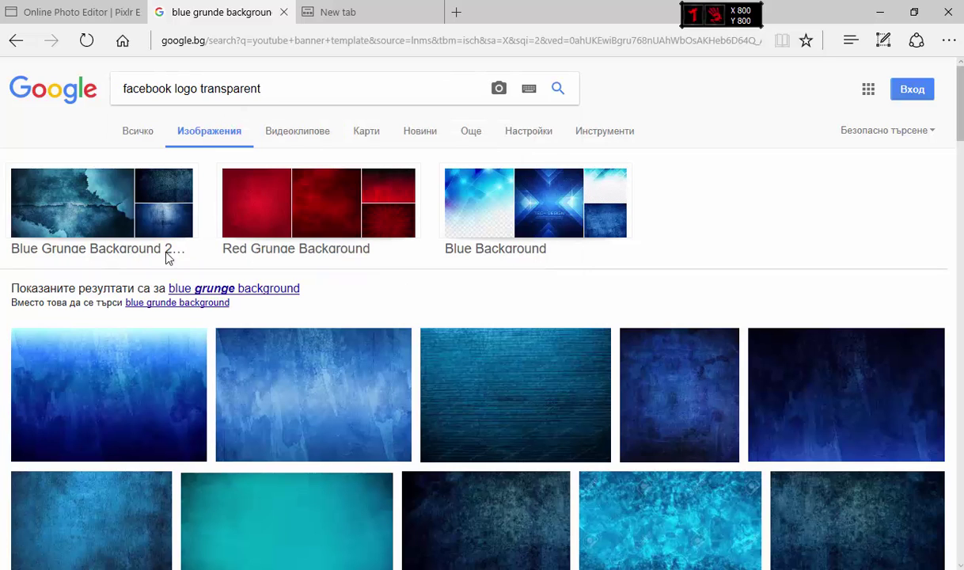
{"action": "scroll", "coordinate": [114, 273], "scroll_direction": "down", "scroll_amount": 2}
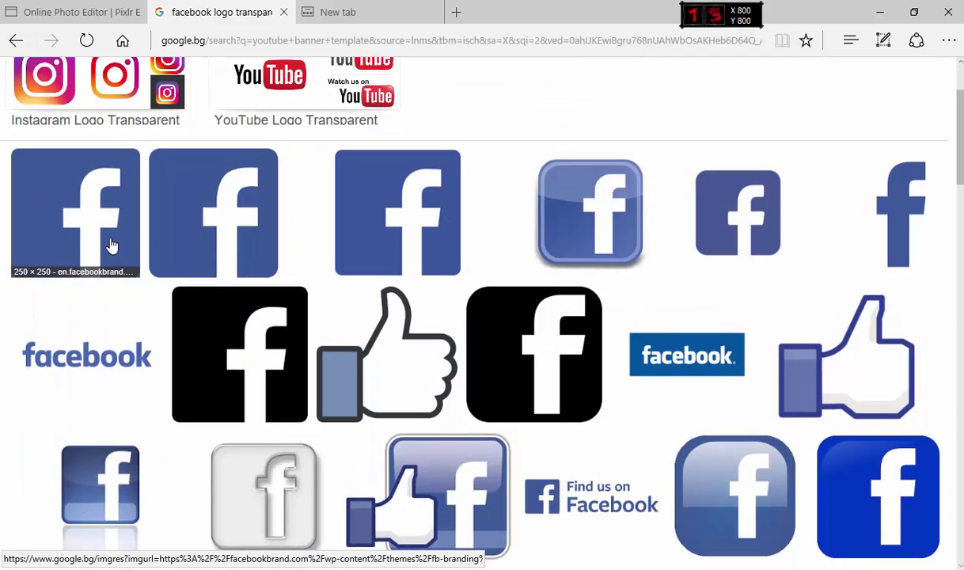
{"action": "left_click", "coordinate": [60, 232]}
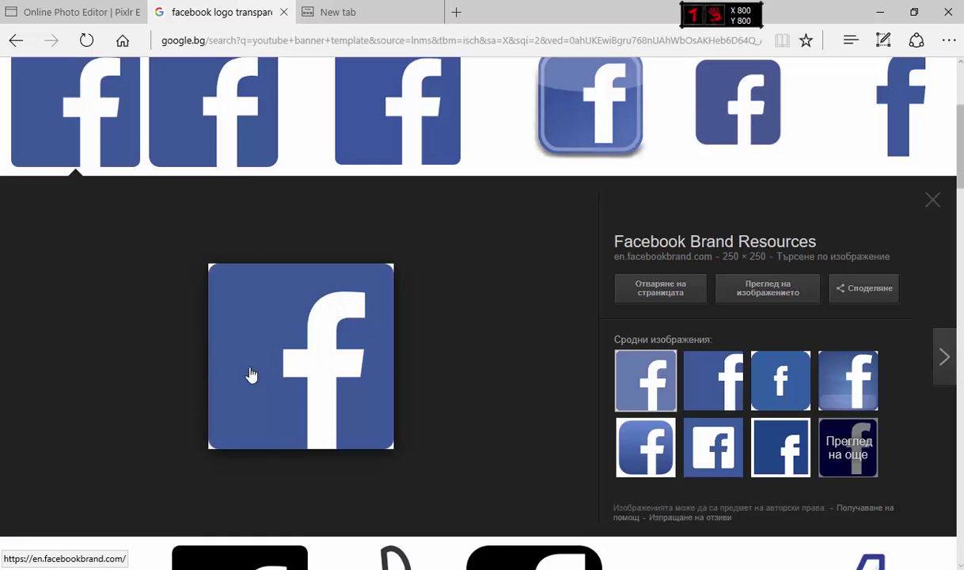
Step: Switch to the Pixlr editor tab and add the Facebook logo image from the "pics for y" folder as a new layer
{"action": "left_click", "coordinate": [89, 7]}
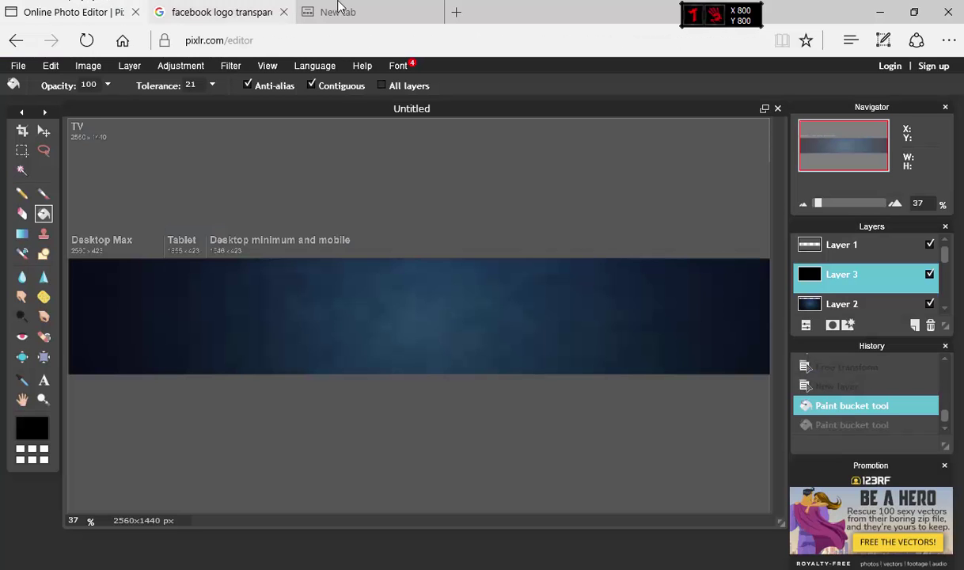
{"action": "left_click", "coordinate": [131, 67]}
{"action": "left_click", "coordinate": [185, 131]}
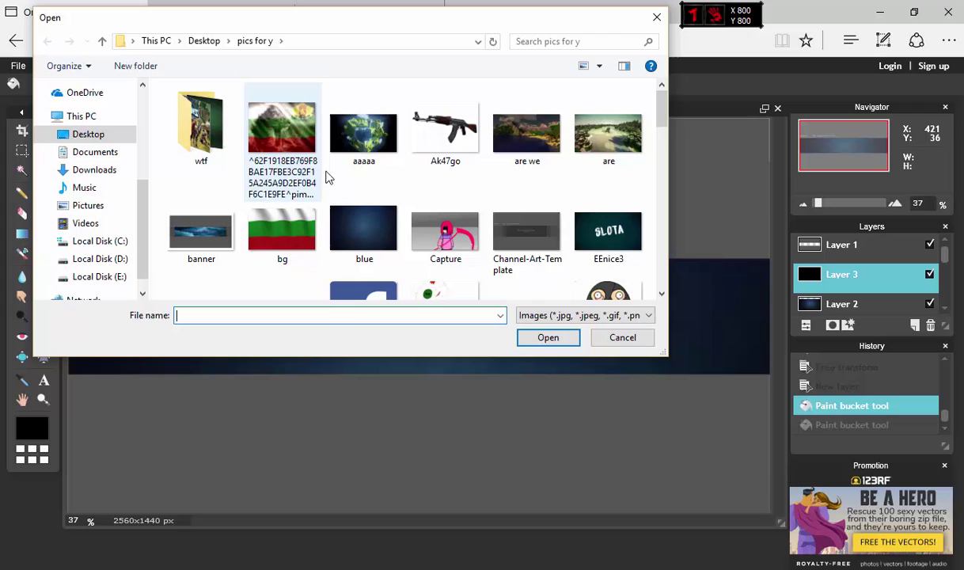
{"action": "scroll", "coordinate": [356, 221], "scroll_direction": "down", "scroll_amount": 1}
{"action": "double_click", "coordinate": [356, 232]}
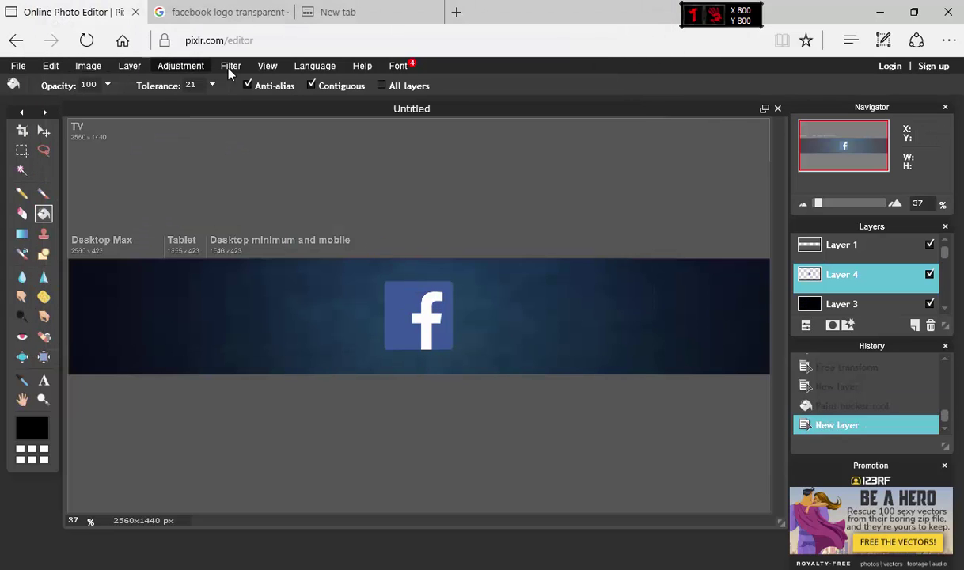
Step: Free-transform the Facebook logo layer, moving it to the left end of the blue band, and apply the changes
{"action": "left_click", "coordinate": [51, 66]}
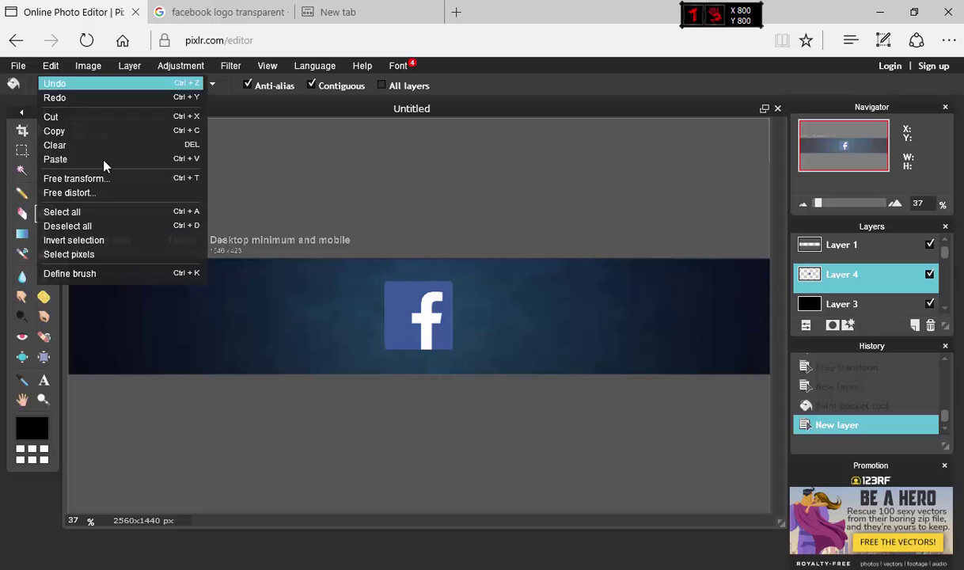
{"action": "left_click", "coordinate": [115, 183]}
{"action": "left_click_drag", "start_coordinate": [411, 303], "coordinate": [118, 309]}
{"action": "left_click", "coordinate": [366, 246]}
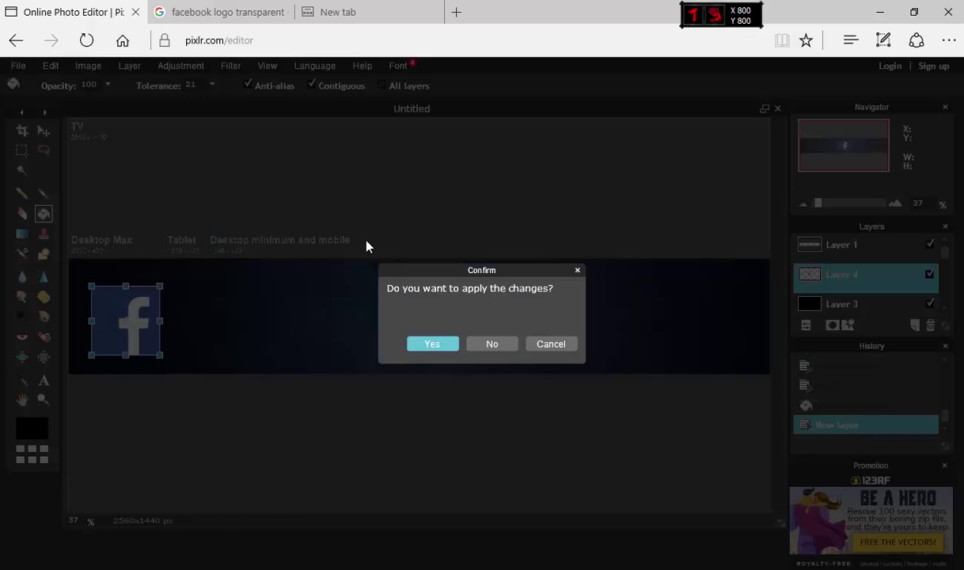
{"action": "left_click", "coordinate": [428, 346]}
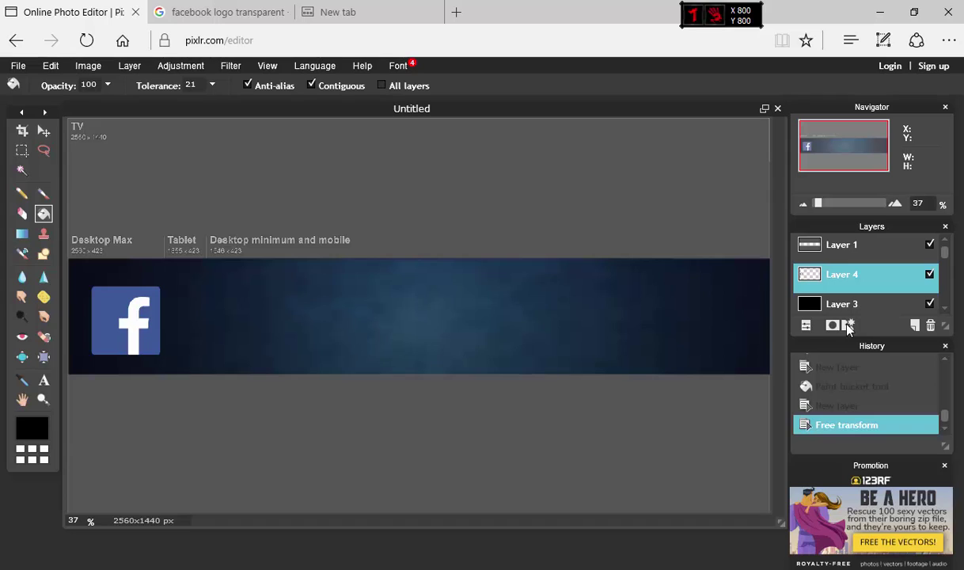
Step: Enable the outer glow and inner glow styles on the Facebook logo layer and set the outer glow color to black
{"action": "left_click", "coordinate": [806, 325]}
{"action": "left_click", "coordinate": [391, 228]}
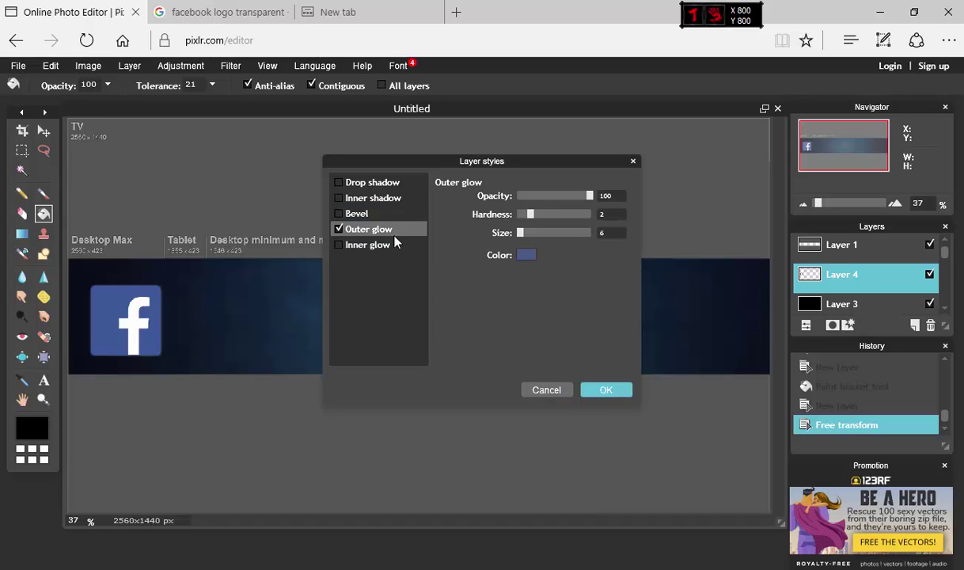
{"action": "left_click", "coordinate": [395, 244]}
{"action": "left_click", "coordinate": [398, 231]}
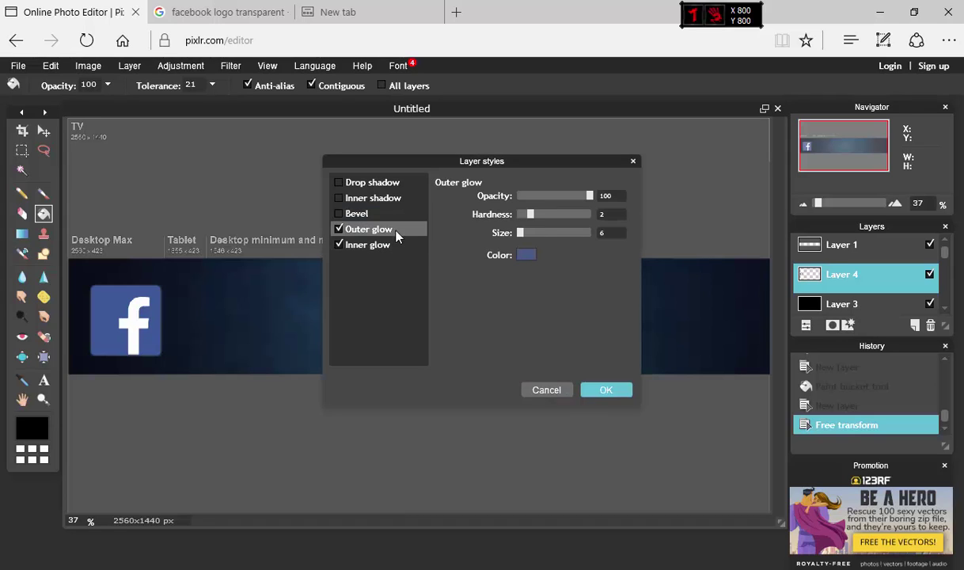
{"action": "left_click", "coordinate": [526, 255]}
{"action": "left_click_drag", "start_coordinate": [389, 230], "coordinate": [351, 360]}
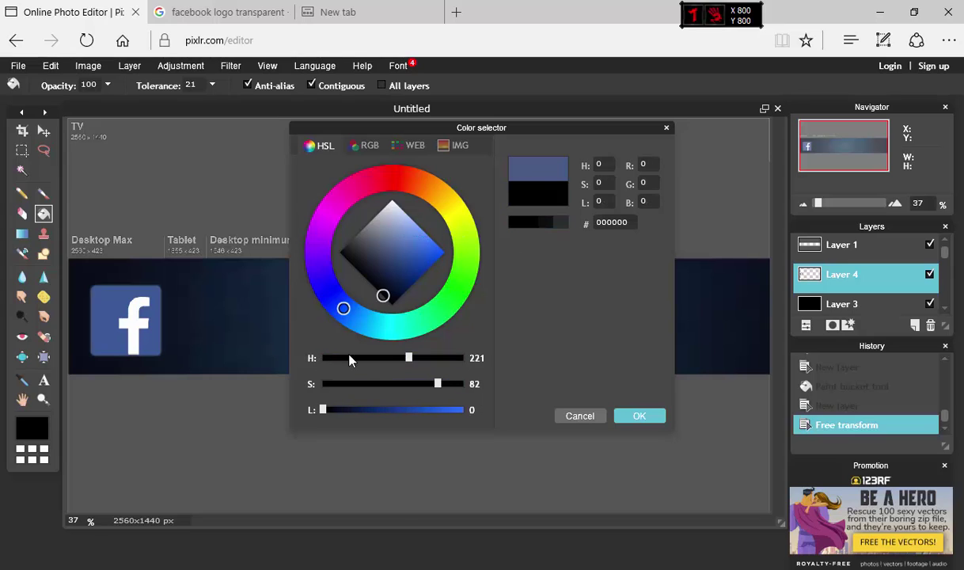
{"action": "left_click", "coordinate": [641, 417]}
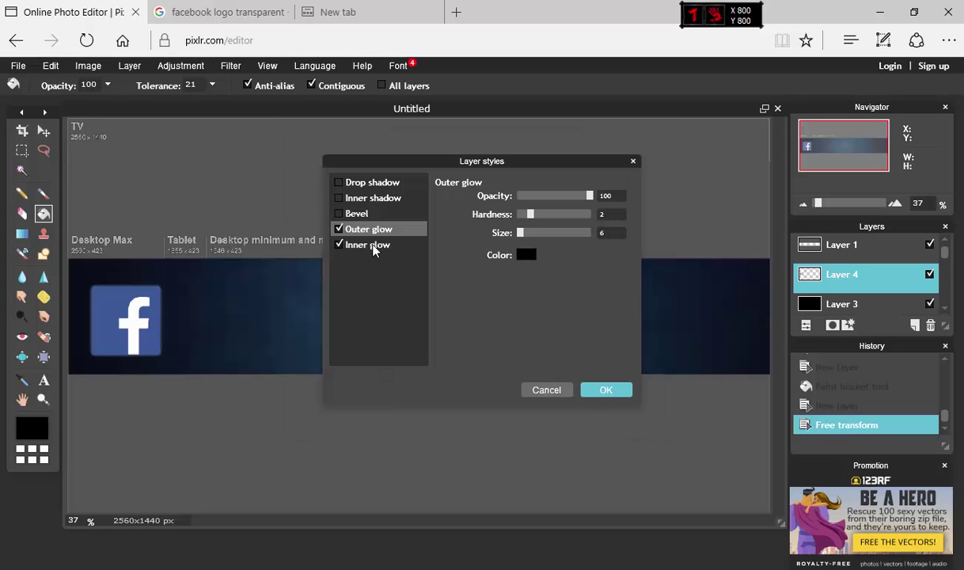
Step: Set the Facebook logo's inner glow color to black
{"action": "left_click", "coordinate": [374, 246]}
{"action": "left_click", "coordinate": [526, 254]}
{"action": "left_click_drag", "start_coordinate": [425, 251], "coordinate": [388, 324]}
{"action": "left_click", "coordinate": [638, 414]}
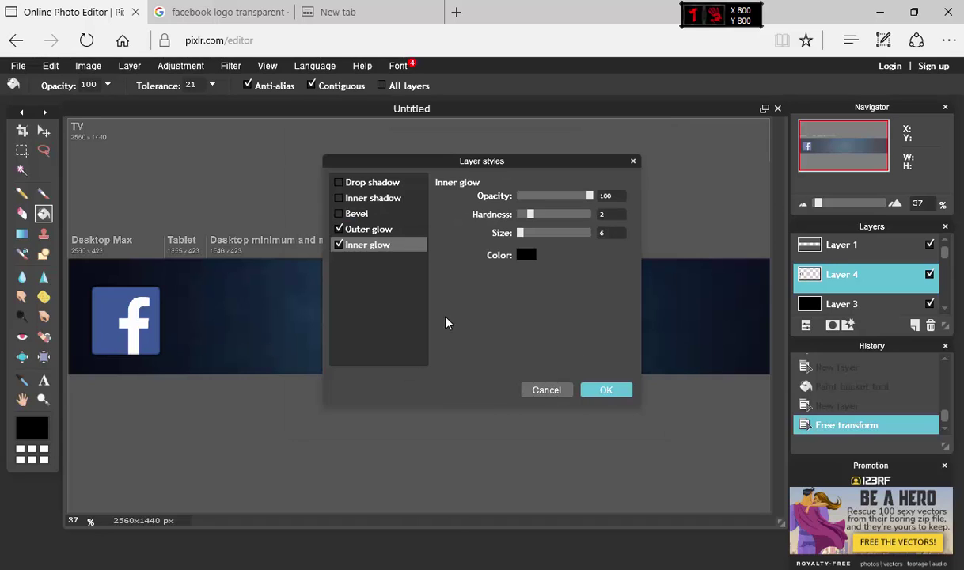
Step: Set the logo's outer glow to hardness 10, size 15 and the blue color #2e1ba8
{"action": "left_click", "coordinate": [384, 231]}
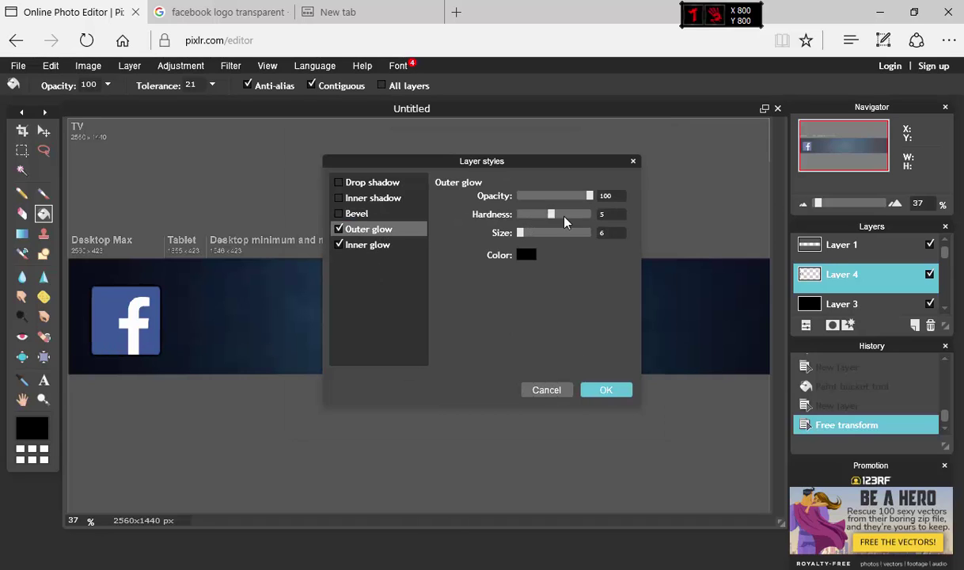
{"action": "left_click_drag", "start_coordinate": [565, 219], "coordinate": [594, 215]}
{"action": "mouse_move", "coordinate": [523, 233]}
{"action": "left_mouse_down"}
{"action": "mouse_move", "coordinate": [548, 234]}
{"action": "mouse_move", "coordinate": [529, 234]}
{"action": "left_mouse_up"}
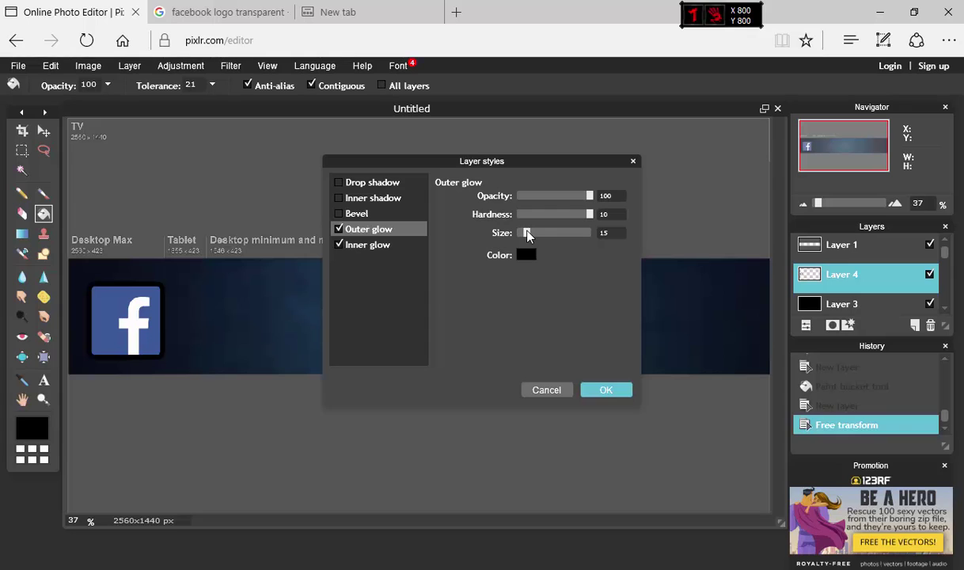
{"action": "left_click", "coordinate": [529, 255]}
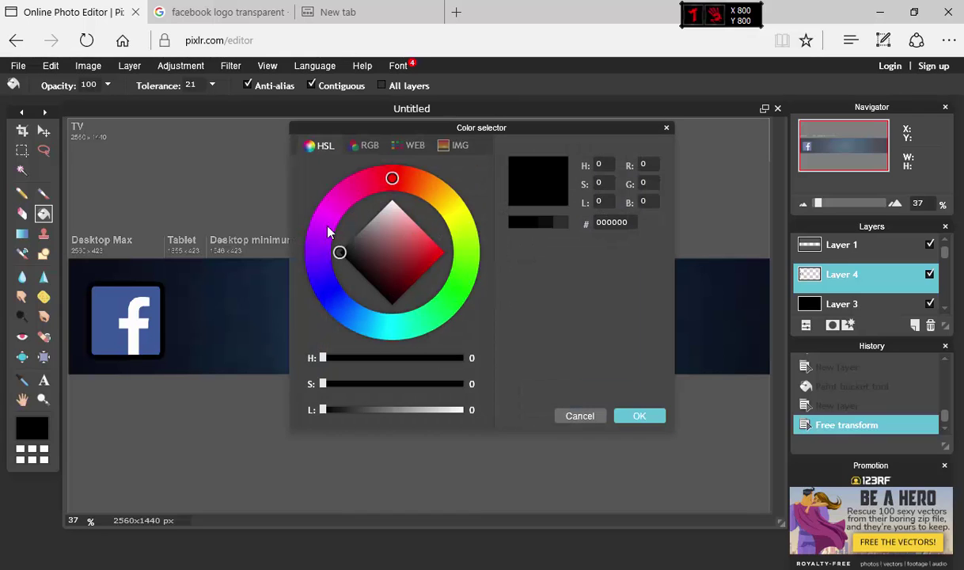
{"action": "left_click", "coordinate": [329, 284]}
{"action": "left_click_drag", "start_coordinate": [379, 270], "coordinate": [420, 269]}
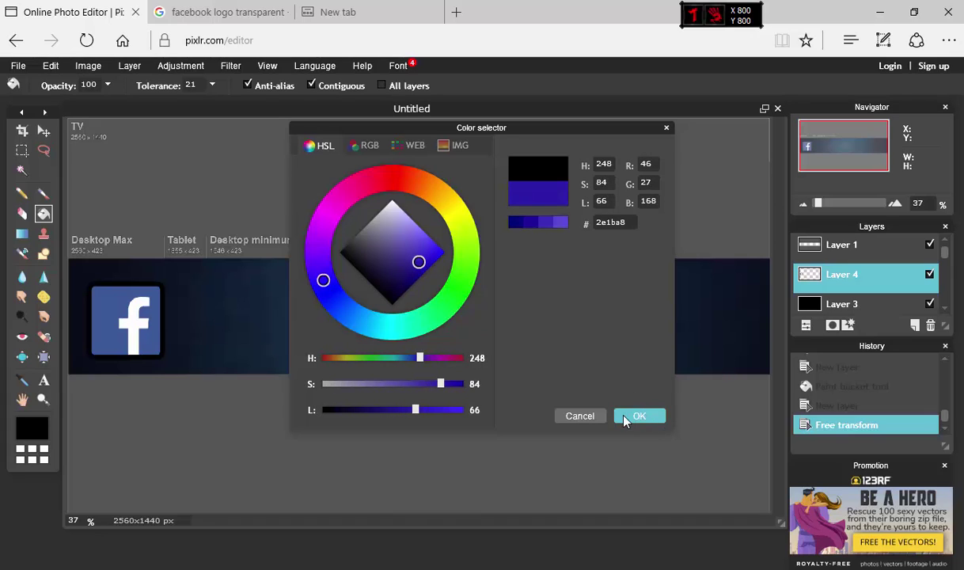
{"action": "left_click", "coordinate": [625, 421]}
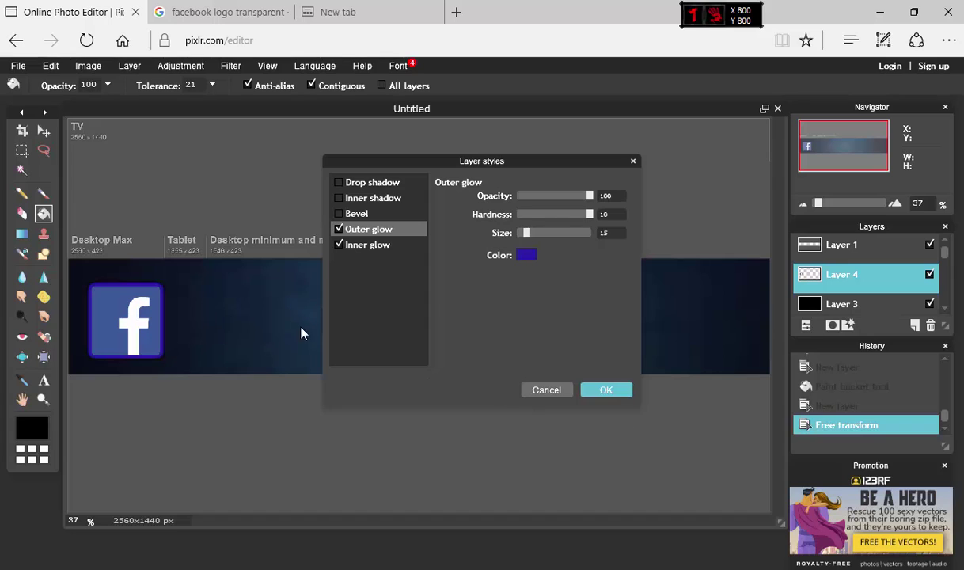
Step: Try to change the logo's inner glow color to a blue hue
{"action": "left_click", "coordinate": [370, 245]}
{"action": "left_click", "coordinate": [528, 254]}
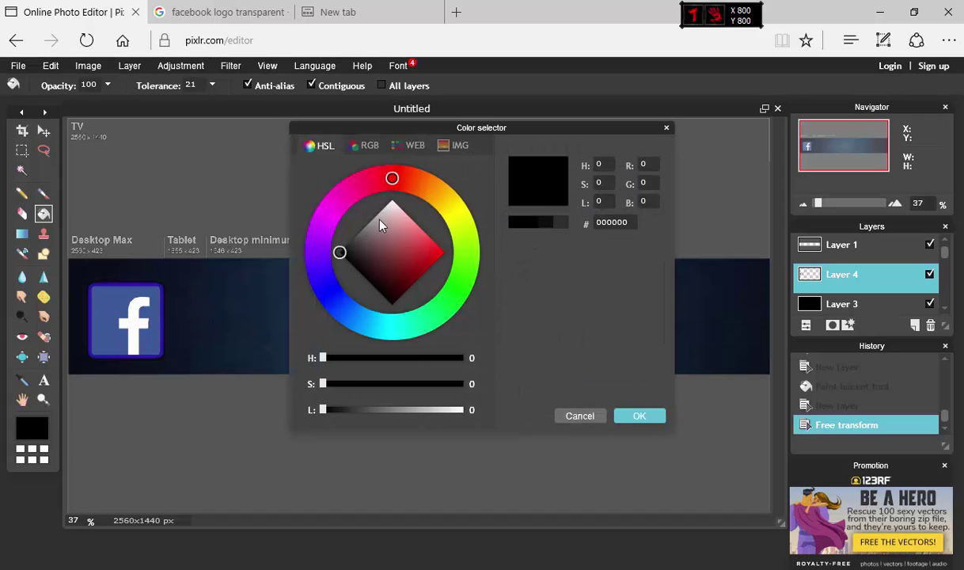
{"action": "left_click", "coordinate": [334, 300]}
{"action": "left_click", "coordinate": [638, 416]}
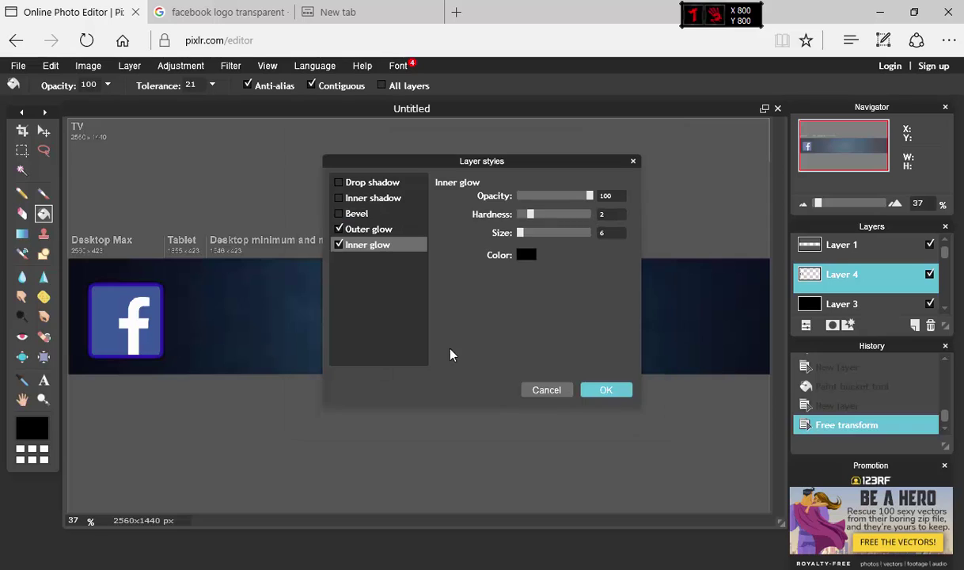
Step: Try a drop shadow in blue #1f23a1 on the Facebook logo, then disable it again
{"action": "left_click", "coordinate": [366, 189]}
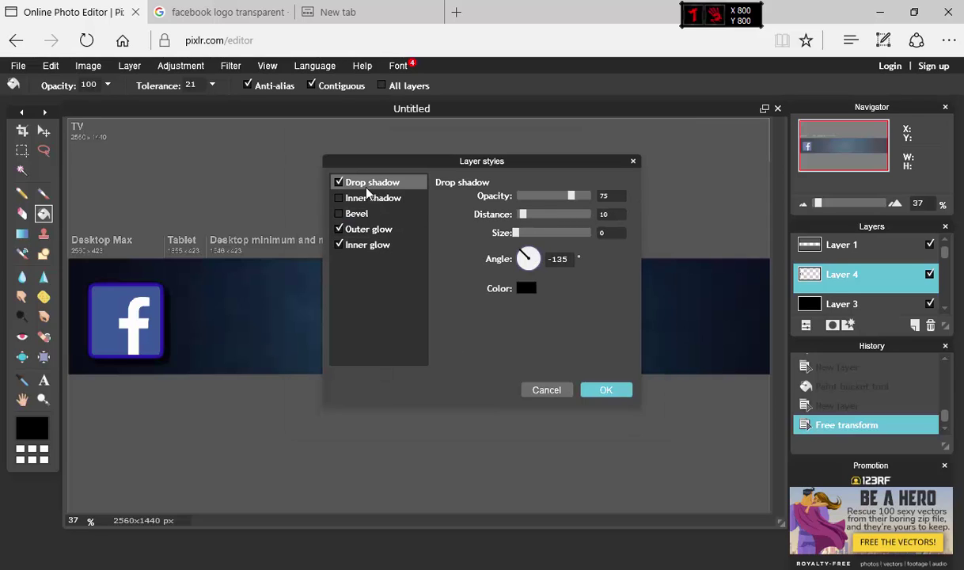
{"action": "left_click", "coordinate": [527, 288]}
{"action": "left_click", "coordinate": [335, 298]}
{"action": "left_click_drag", "start_coordinate": [335, 297], "coordinate": [329, 290]}
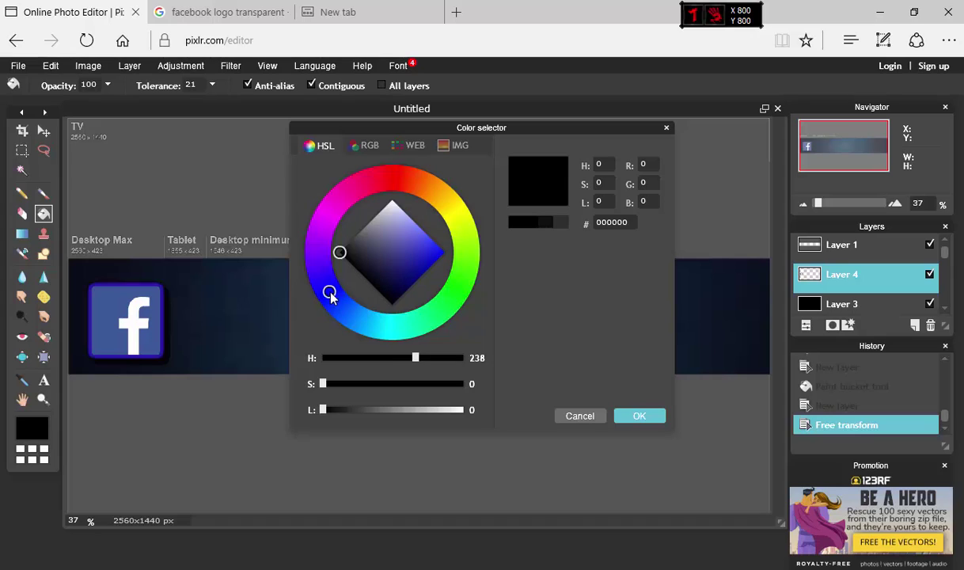
{"action": "left_click", "coordinate": [422, 267]}
{"action": "left_click", "coordinate": [416, 264]}
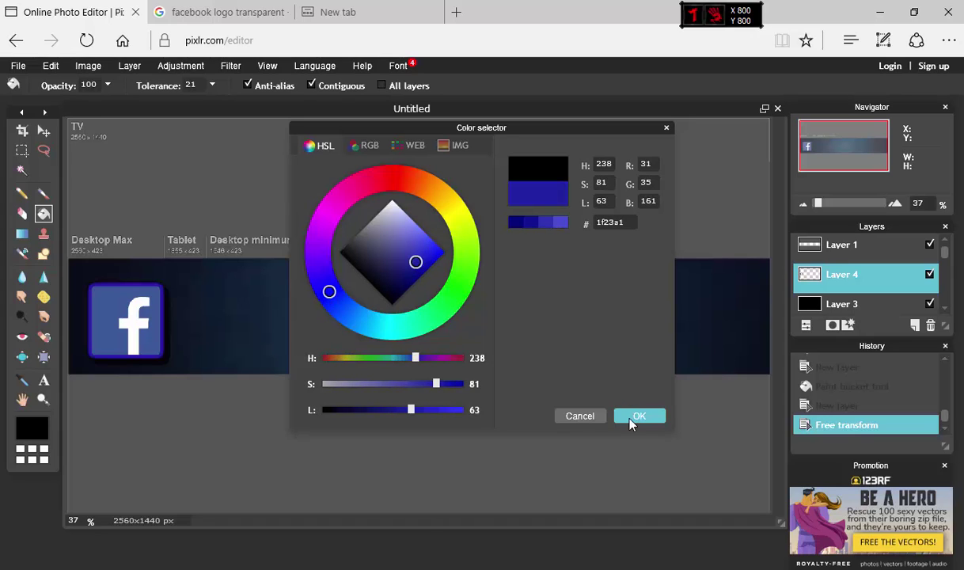
{"action": "left_click", "coordinate": [632, 420]}
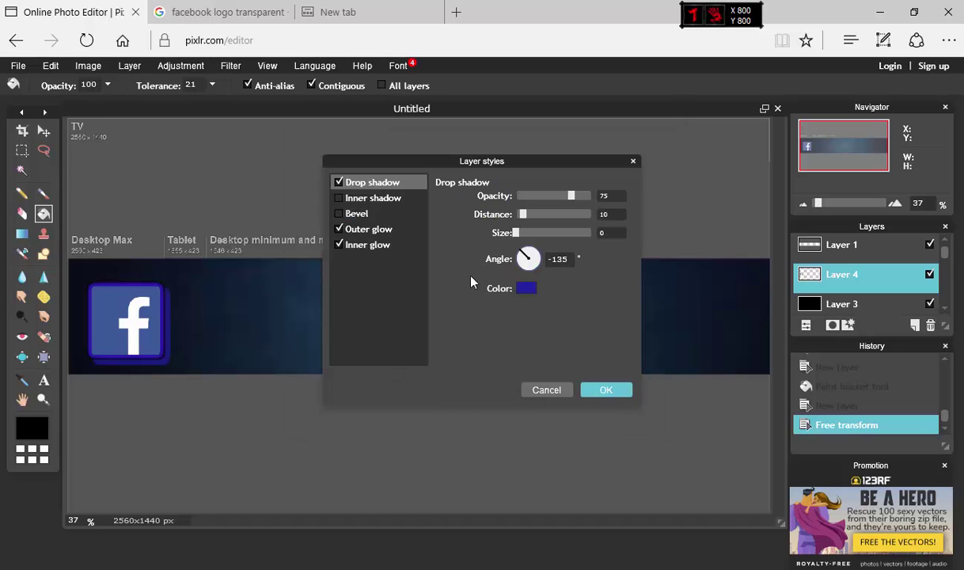
{"action": "left_click", "coordinate": [339, 182]}
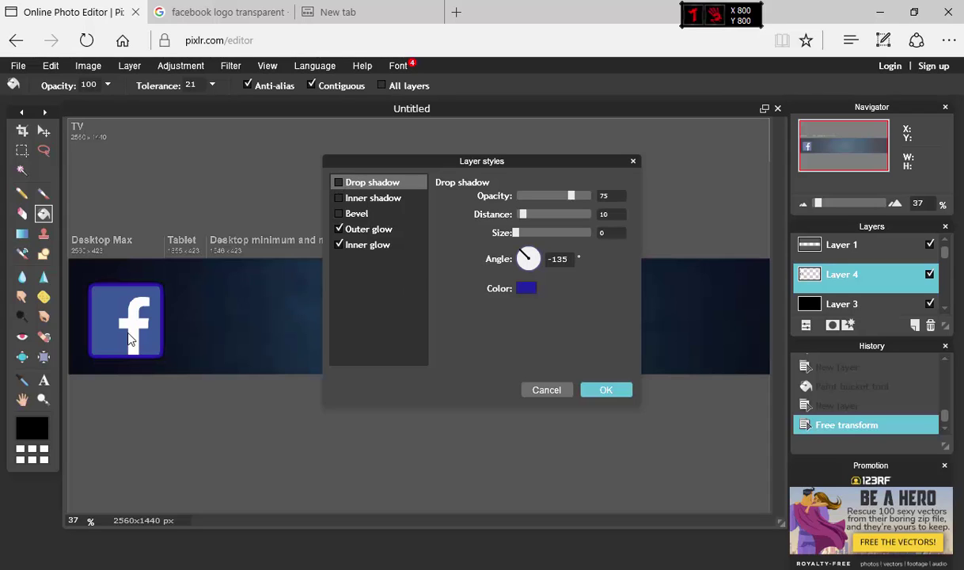
Step: Apply the outer and inner glow styles to the Facebook logo layer
{"action": "left_click", "coordinate": [606, 390]}
Step: Switch to the Google Images tab and search for "enderman"
{"action": "left_click", "coordinate": [233, 9]}
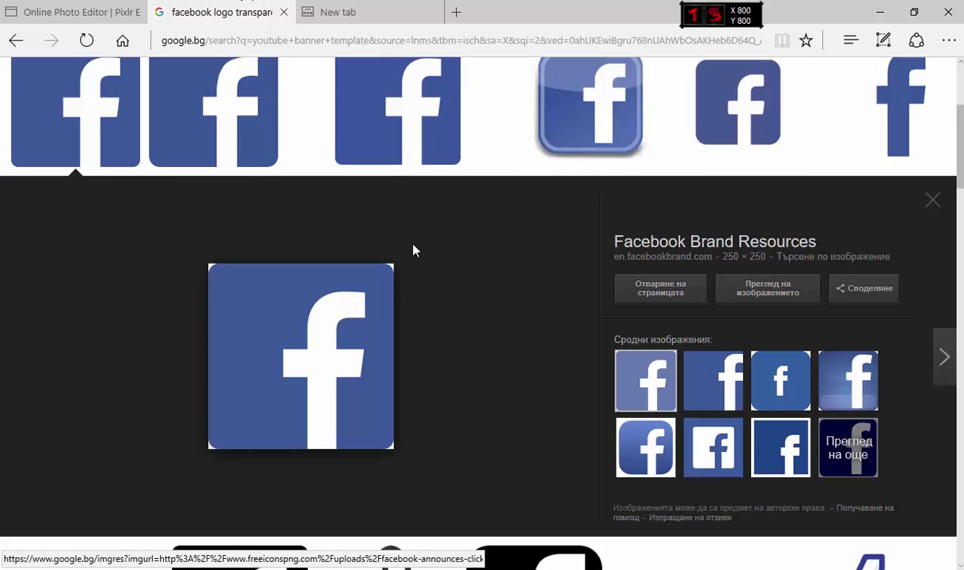
{"action": "scroll", "coordinate": [412, 250], "scroll_direction": "up", "scroll_amount": 3}
{"action": "key", "text": "ctrl+a"}
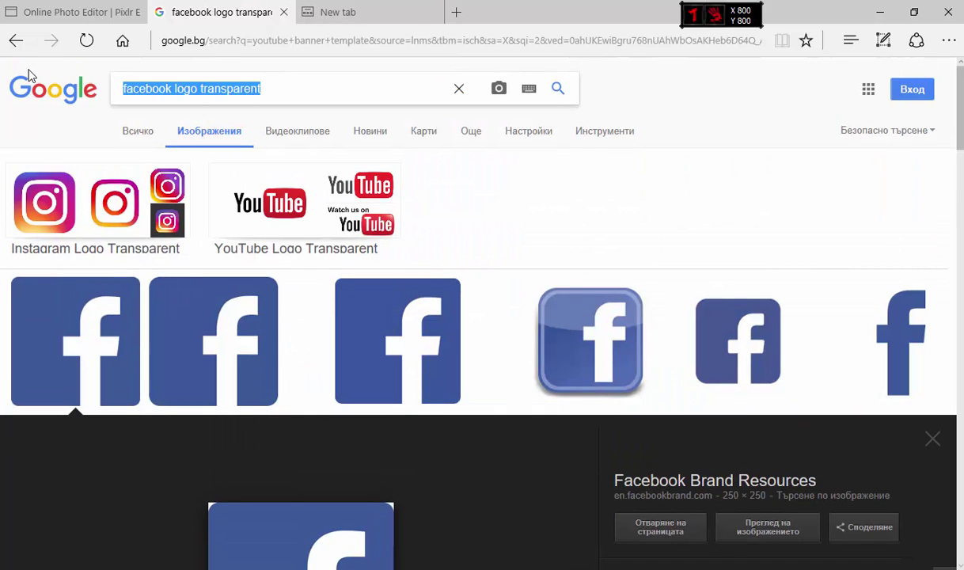
{"action": "key", "text": "BackSpace"}
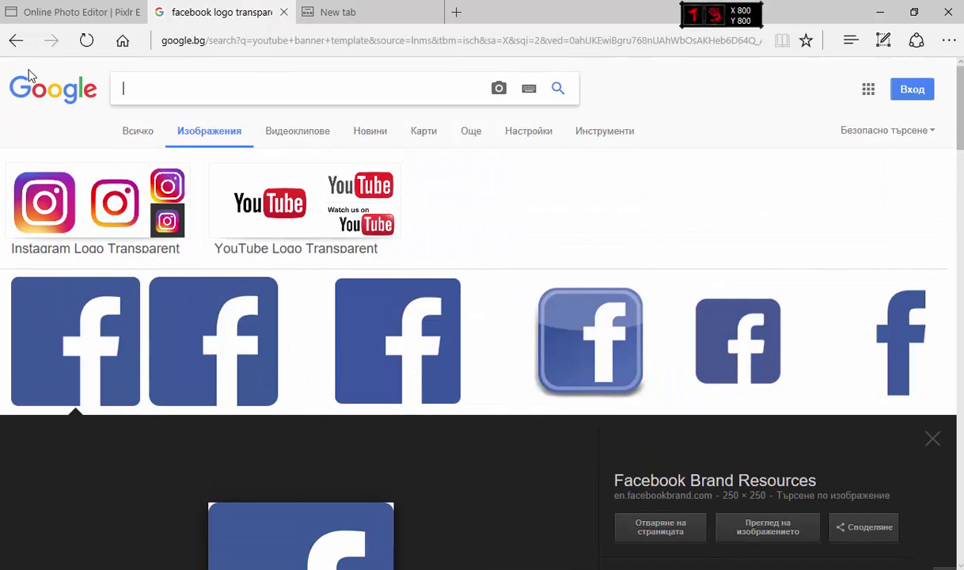
{"action": "type", "text": "c"}
{"action": "key", "text": "BackSpace"}
{"action": "type", "text": "enderman"}
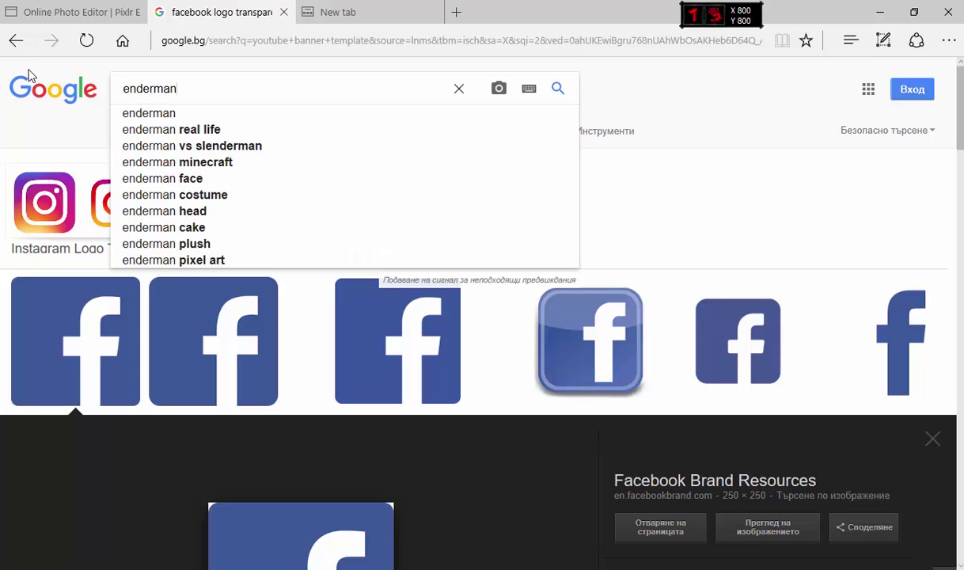
{"action": "key", "text": "Return"}
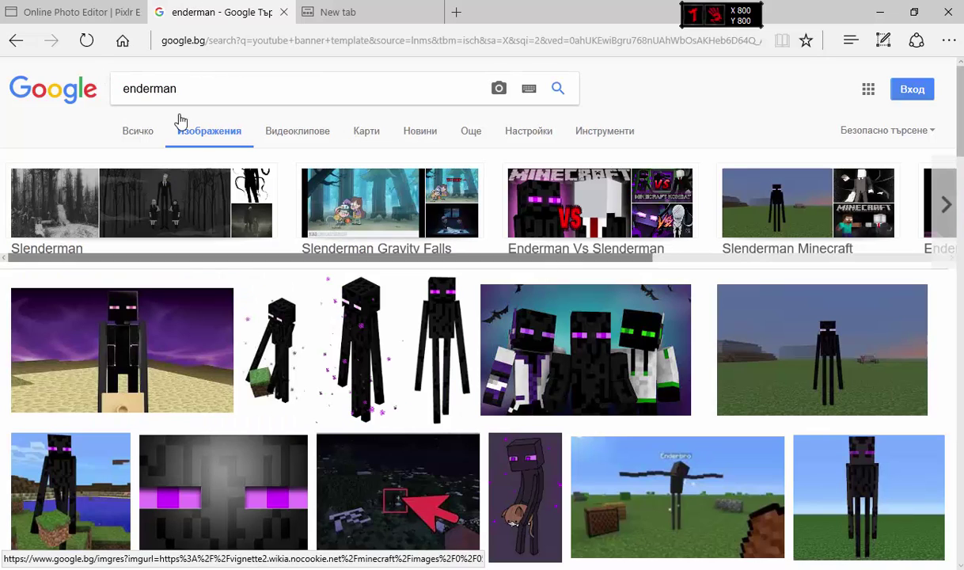
Step: Search Google Images for "SwotBG" and look through the image results
{"action": "left_click", "coordinate": [125, 87]}
{"action": "double_click", "coordinate": [125, 87]}
{"action": "key", "text": "BackSpace"}
{"action": "type", "text": "S"}
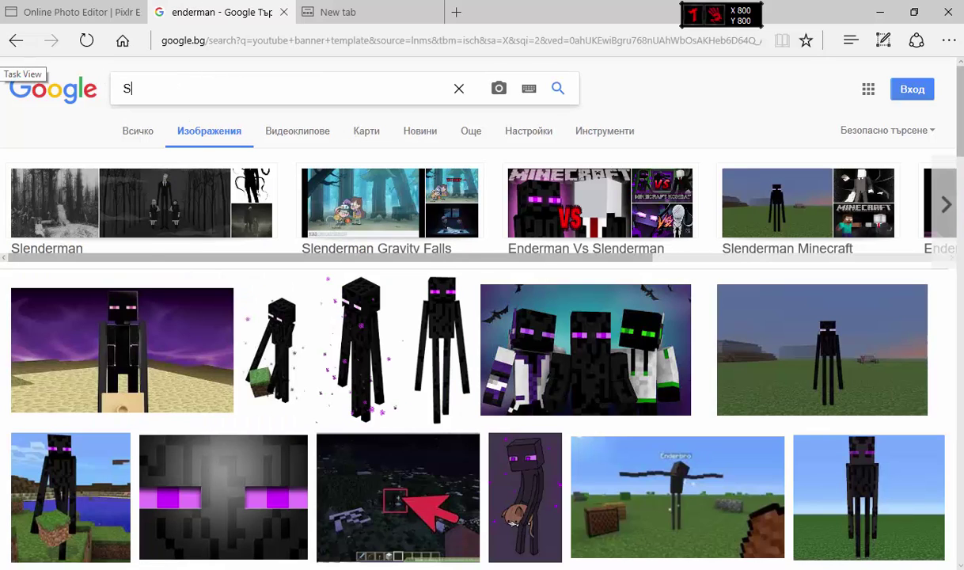
{"action": "type", "text": "wotBG"}
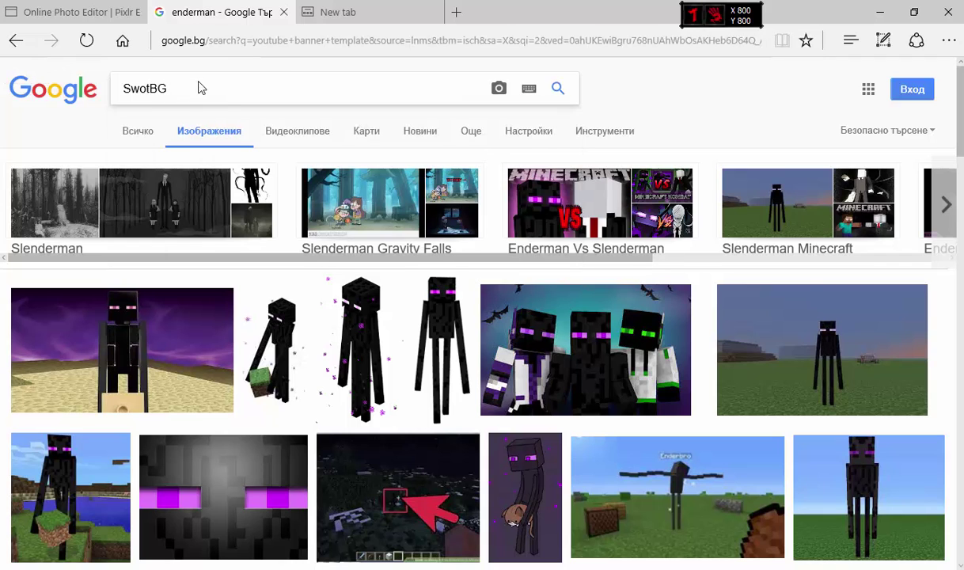
{"action": "key", "text": "Return"}
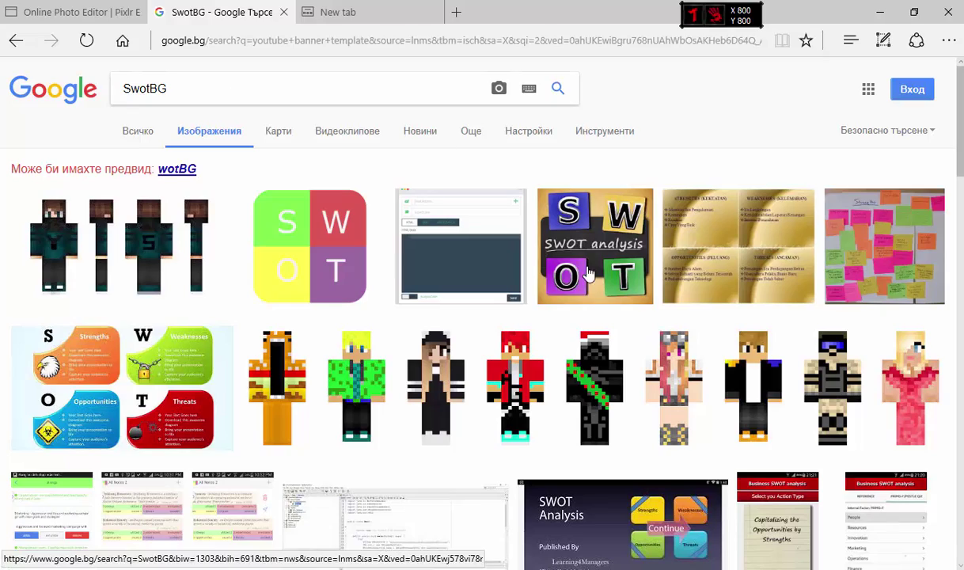
{"action": "scroll", "coordinate": [179, 231], "scroll_direction": "down", "scroll_amount": 6}
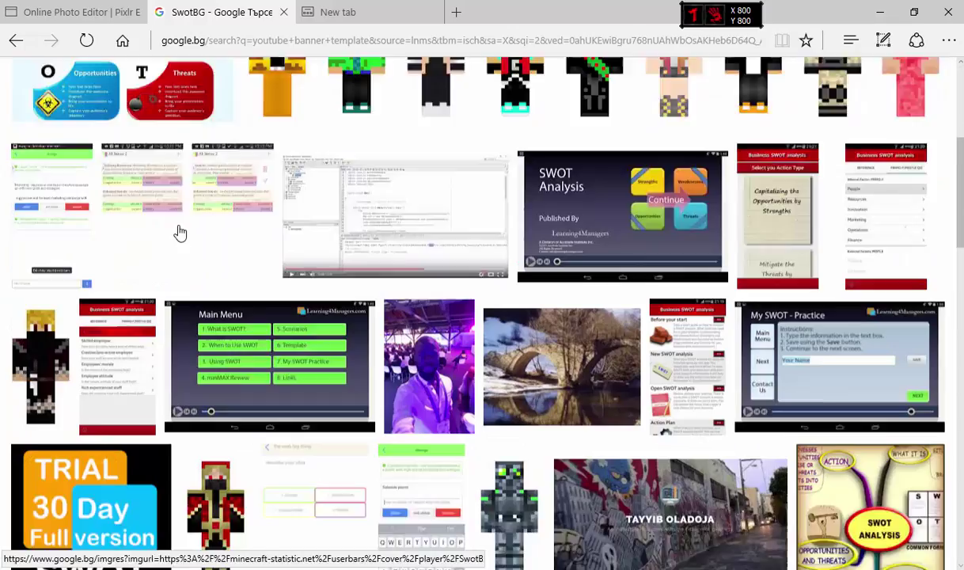
{"action": "scroll", "coordinate": [179, 232], "scroll_direction": "up", "scroll_amount": 7}
Step: Replace the Google Images query with "herobrine transparent" and run the search
{"action": "left_click_drag", "start_coordinate": [199, 89], "coordinate": [66, 83]}
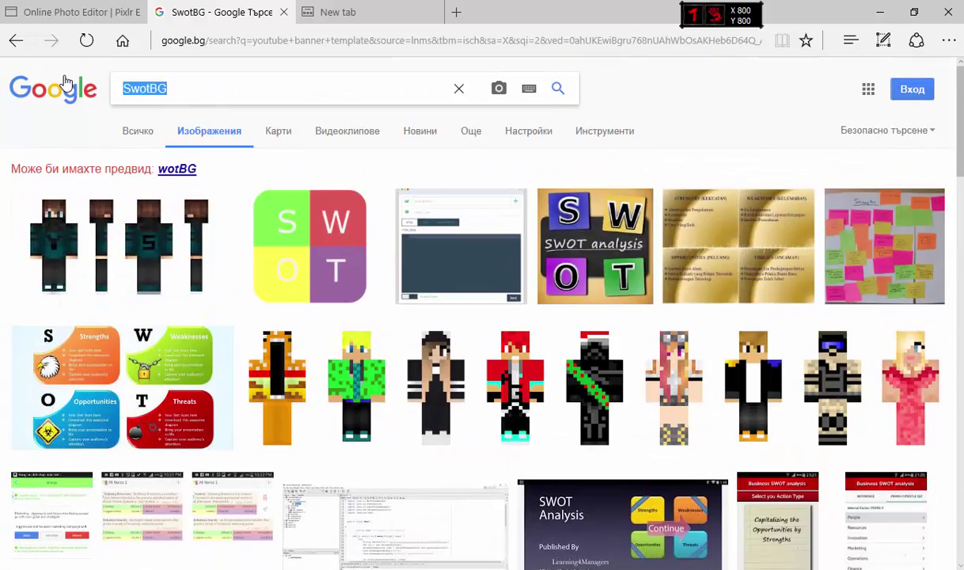
{"action": "key", "text": "BackSpace"}
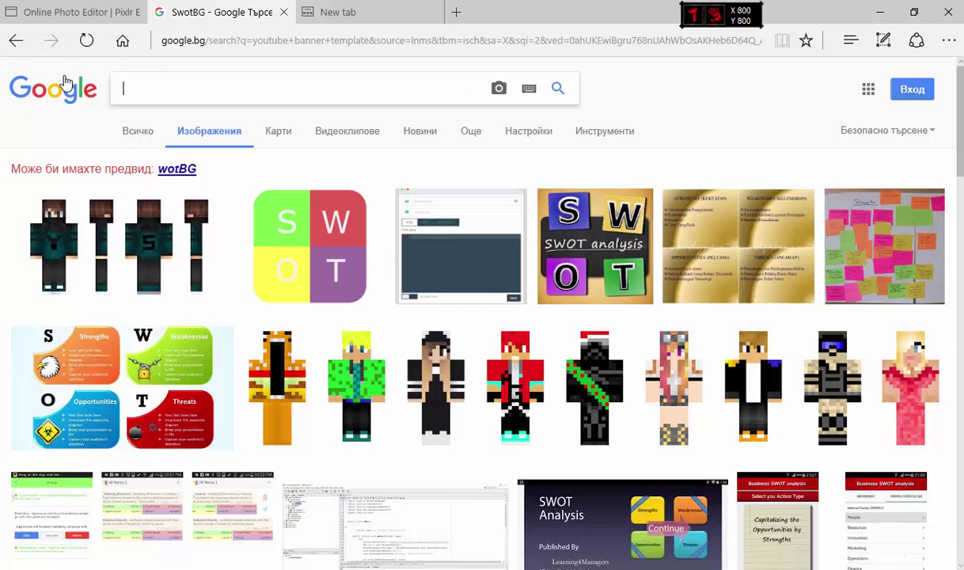
{"action": "type", "text": "Herobri"}
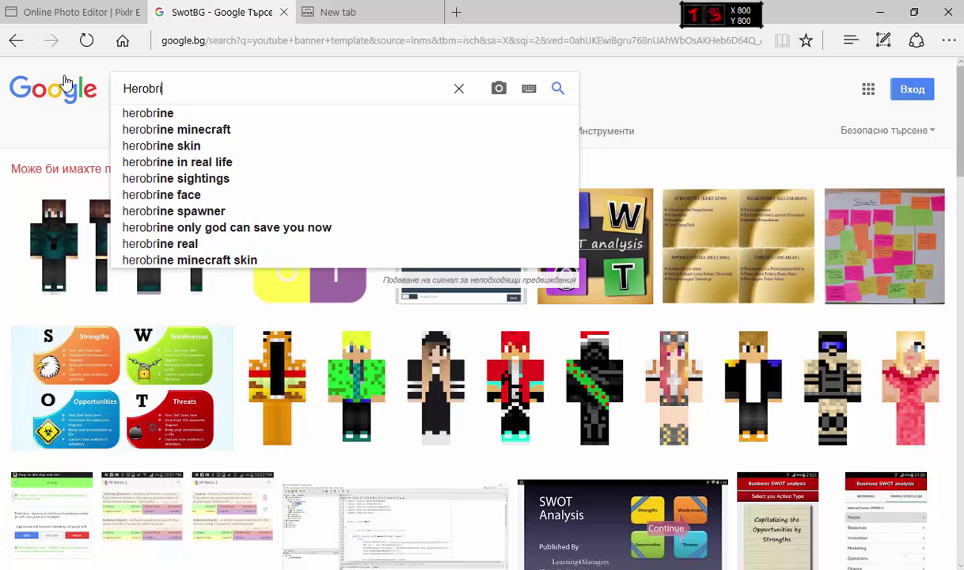
{"action": "type", "text": "ne tra"}
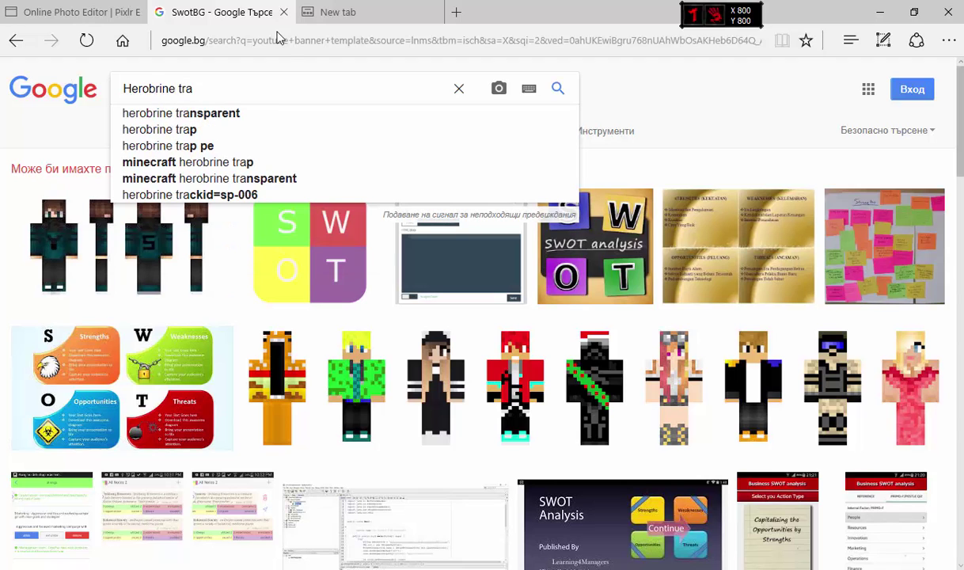
{"action": "left_click", "coordinate": [262, 117]}
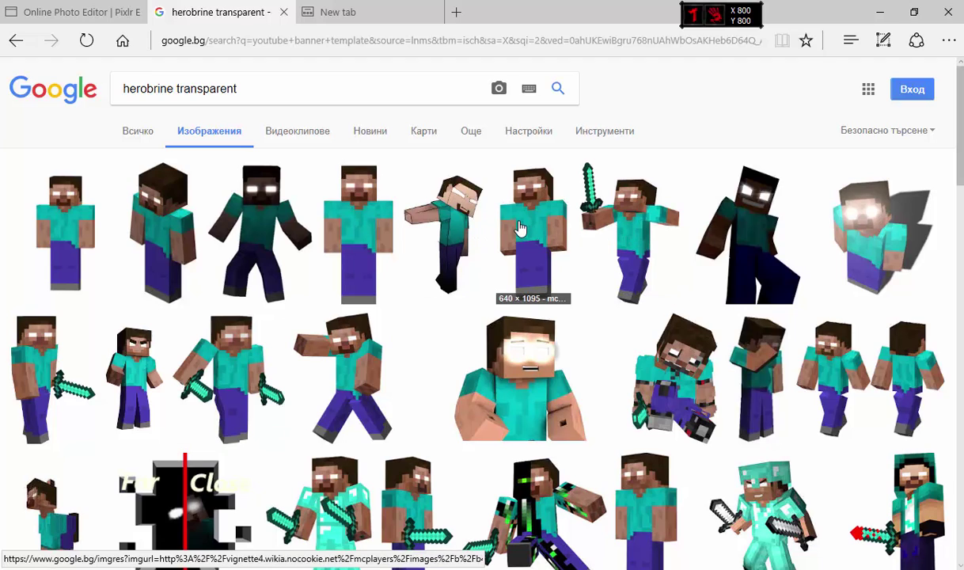
Step: Open the Herobrine image with the raised diamond sword and save it as ihTBN in PNG format in the "pics for y" folder
{"action": "left_click", "coordinate": [636, 230]}
{"action": "right_click", "coordinate": [315, 372]}
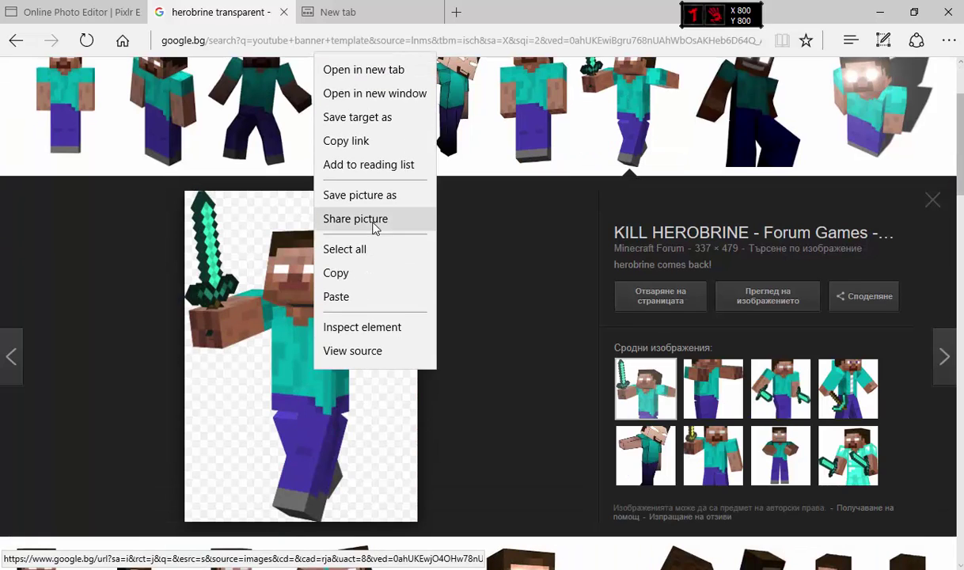
{"action": "left_click", "coordinate": [378, 203]}
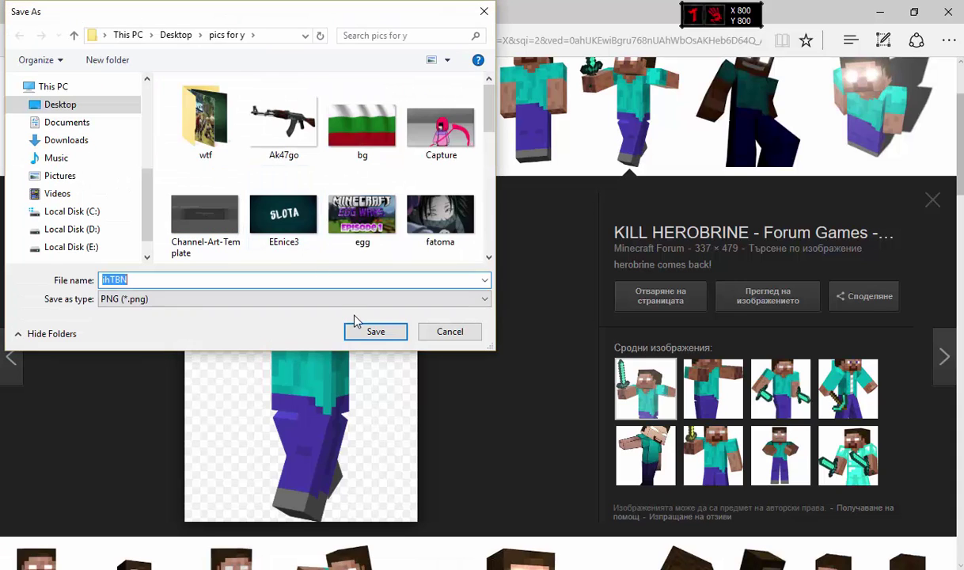
{"action": "left_click", "coordinate": [360, 332]}
{"action": "left_click", "coordinate": [57, 11]}
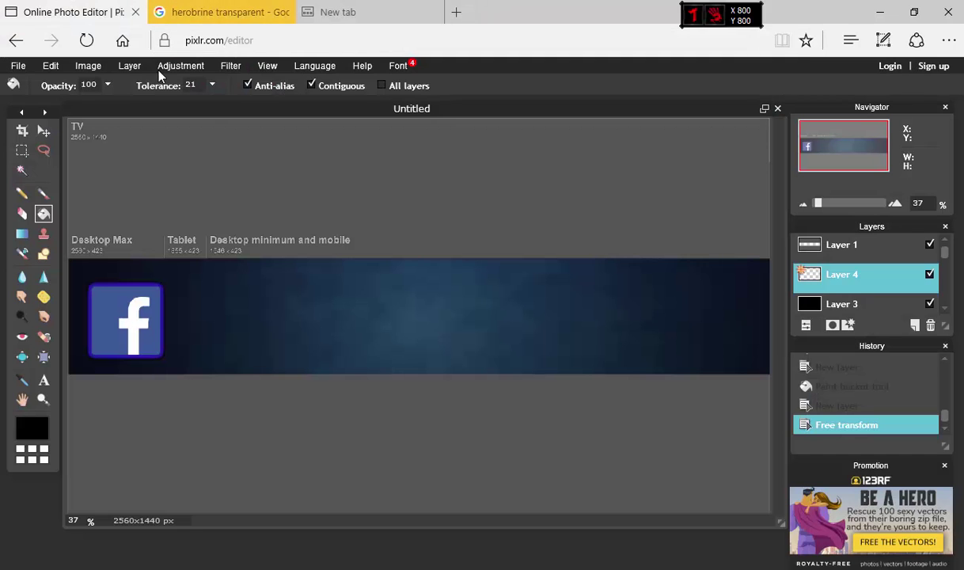
{"action": "left_click", "coordinate": [129, 66]}
{"action": "left_click", "coordinate": [170, 125]}
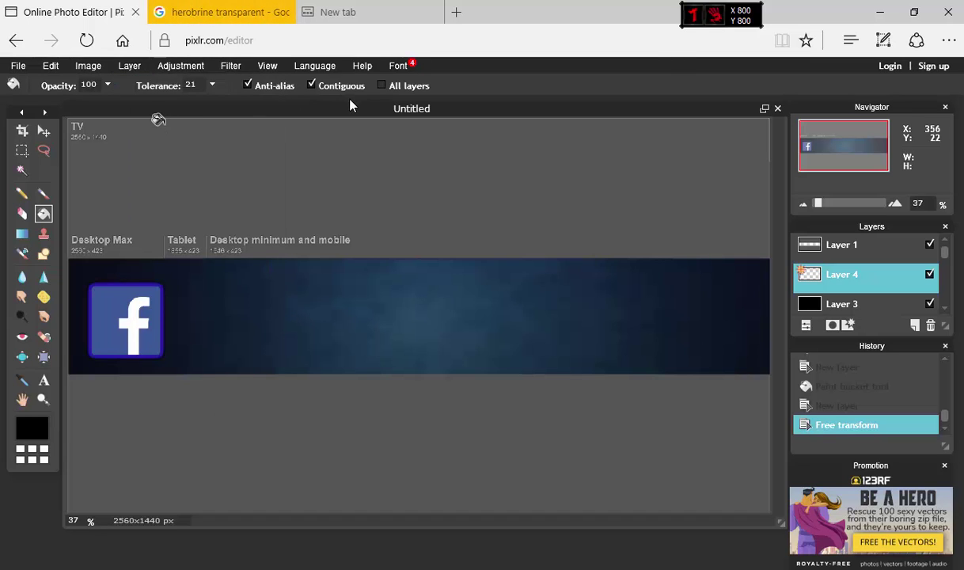
{"action": "scroll", "coordinate": [495, 162], "scroll_direction": "down", "scroll_amount": 5}
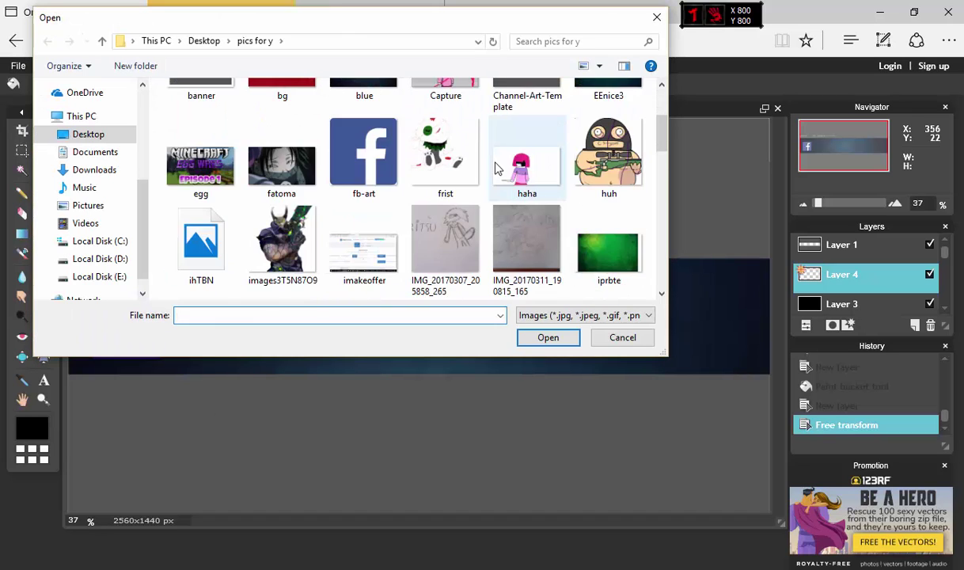
{"action": "scroll", "coordinate": [497, 166], "scroll_direction": "down", "scroll_amount": 3}
{"action": "scroll", "coordinate": [462, 168], "scroll_direction": "down", "scroll_amount": 3}
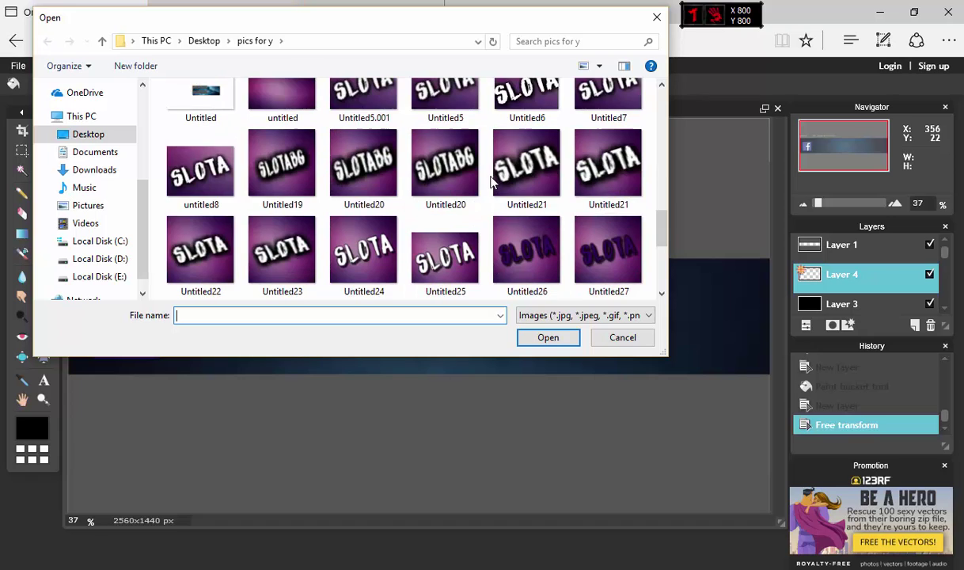
{"action": "left_click_drag", "start_coordinate": [665, 228], "coordinate": [655, 271]}
{"action": "left_click", "coordinate": [620, 339]}
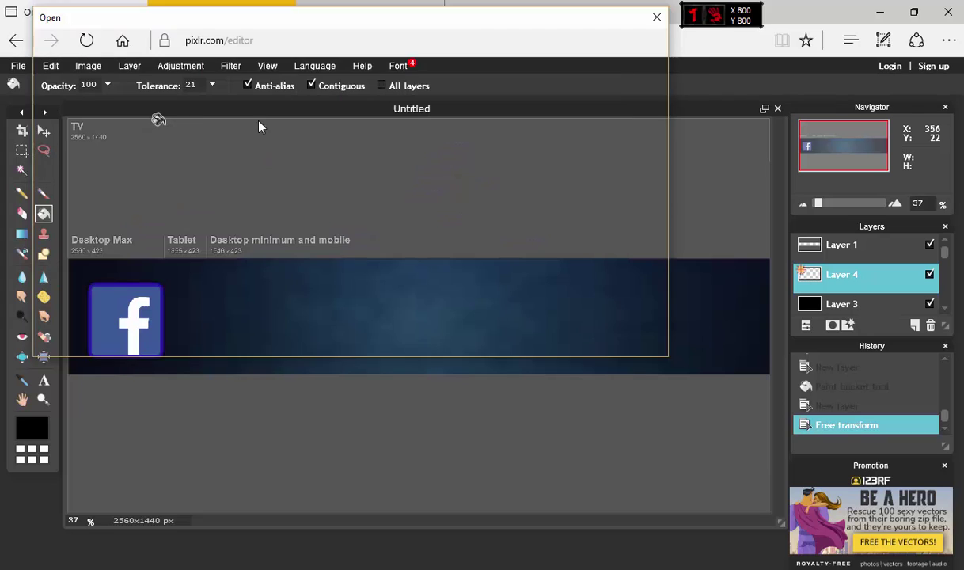
Step: Return to the Google Images tab and save the sword-wielding Herobrine picture again as ihTBN.png, replacing the existing file
{"action": "left_click", "coordinate": [214, 12]}
{"action": "left_click", "coordinate": [514, 323]}
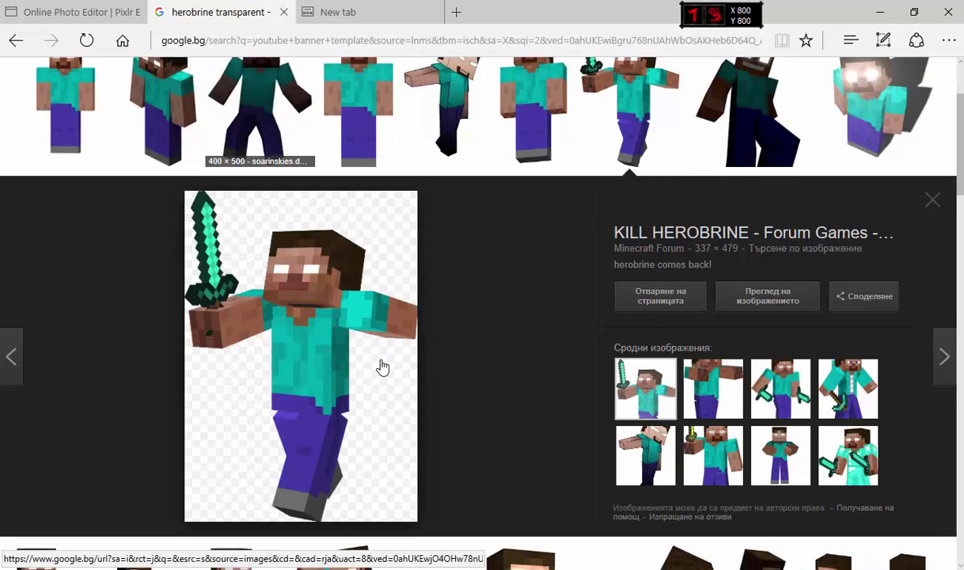
{"action": "right_click", "coordinate": [381, 363]}
{"action": "left_click", "coordinate": [459, 196]}
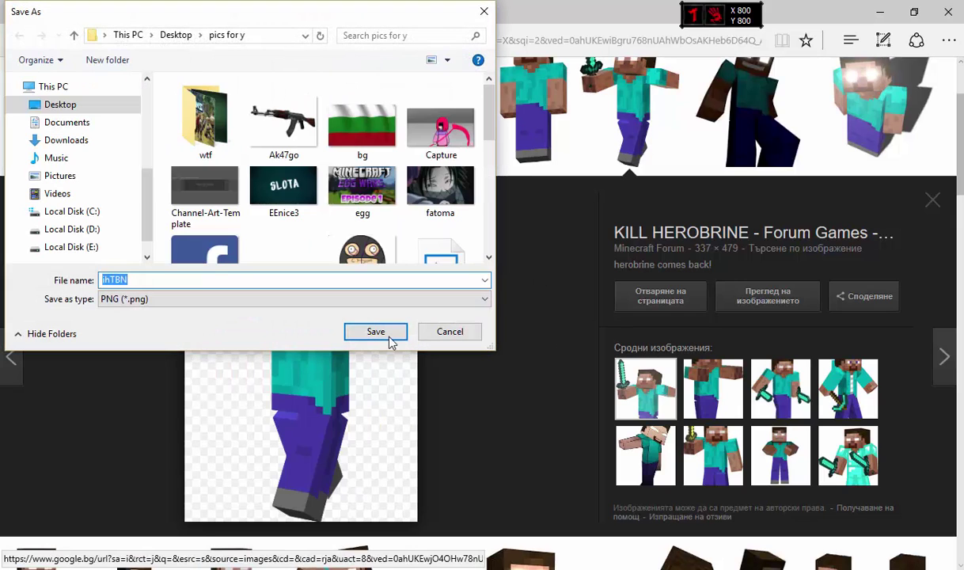
{"action": "left_click", "coordinate": [376, 331]}
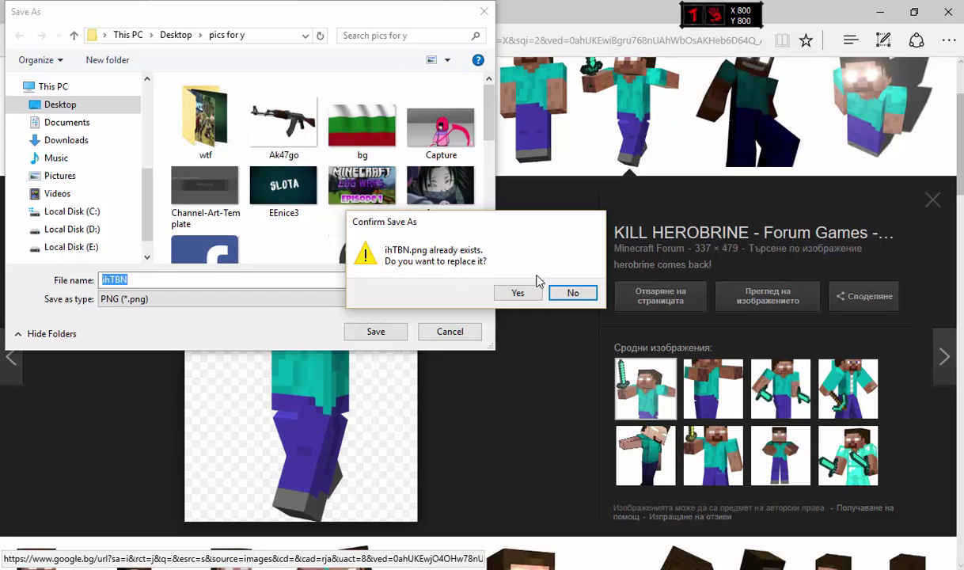
{"action": "left_click", "coordinate": [519, 293]}
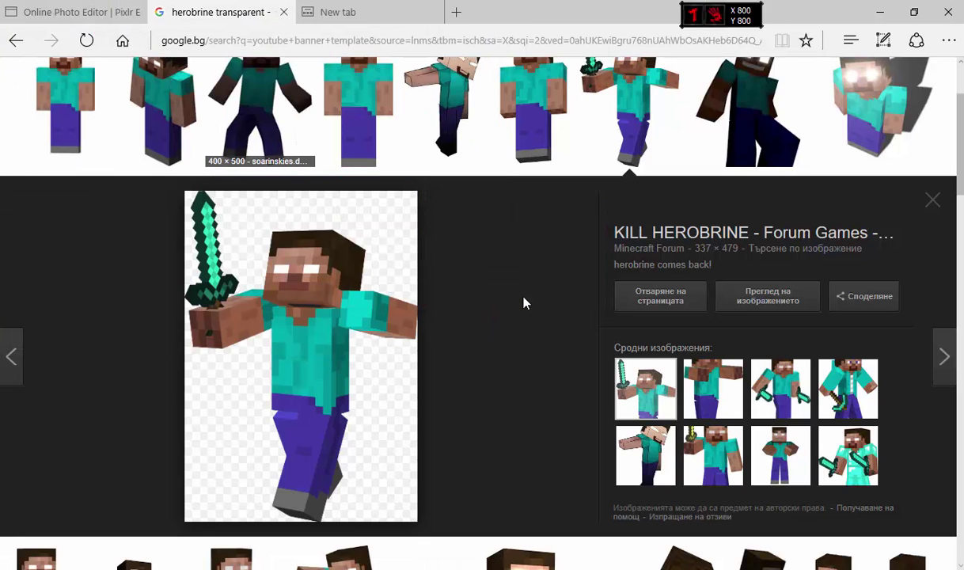
Step: Switch back to the Pixlr editor and open the ihTBN image from "pics for y" as a new layer
{"action": "left_click", "coordinate": [85, 11]}
{"action": "left_click", "coordinate": [130, 66]}
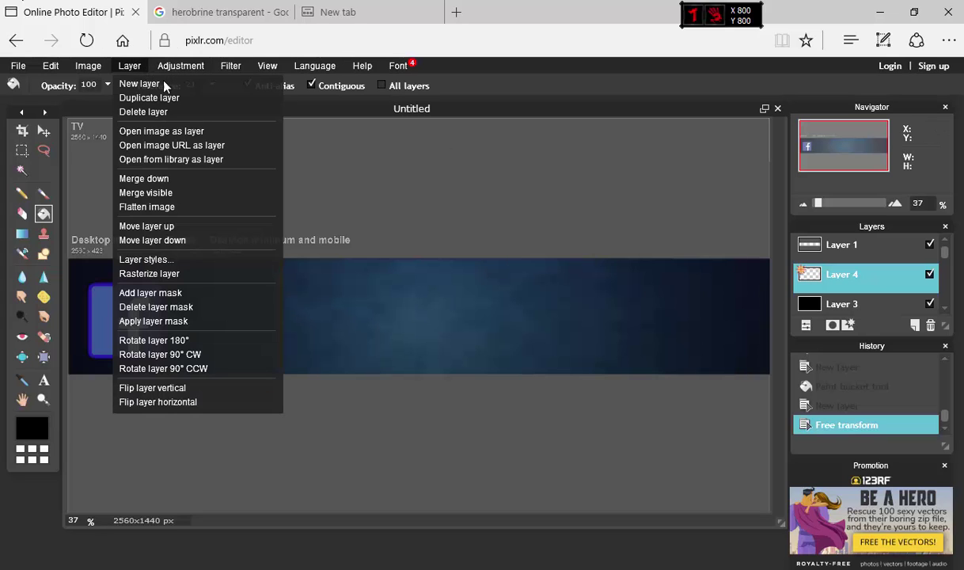
{"action": "left_click", "coordinate": [204, 131]}
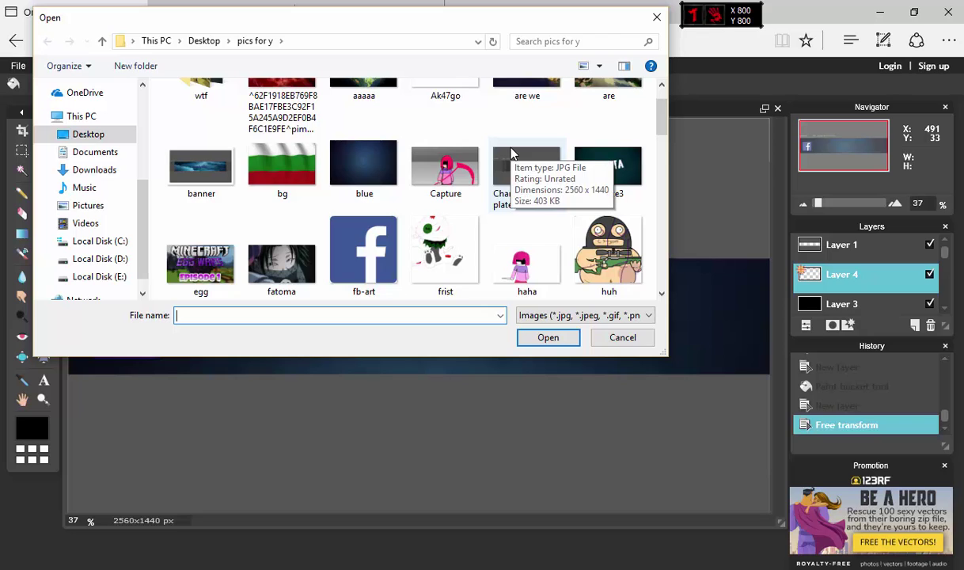
{"action": "scroll", "coordinate": [509, 152], "scroll_direction": "down", "scroll_amount": 1}
{"action": "scroll", "coordinate": [390, 141], "scroll_direction": "down", "scroll_amount": 1}
{"action": "double_click", "coordinate": [177, 144]}
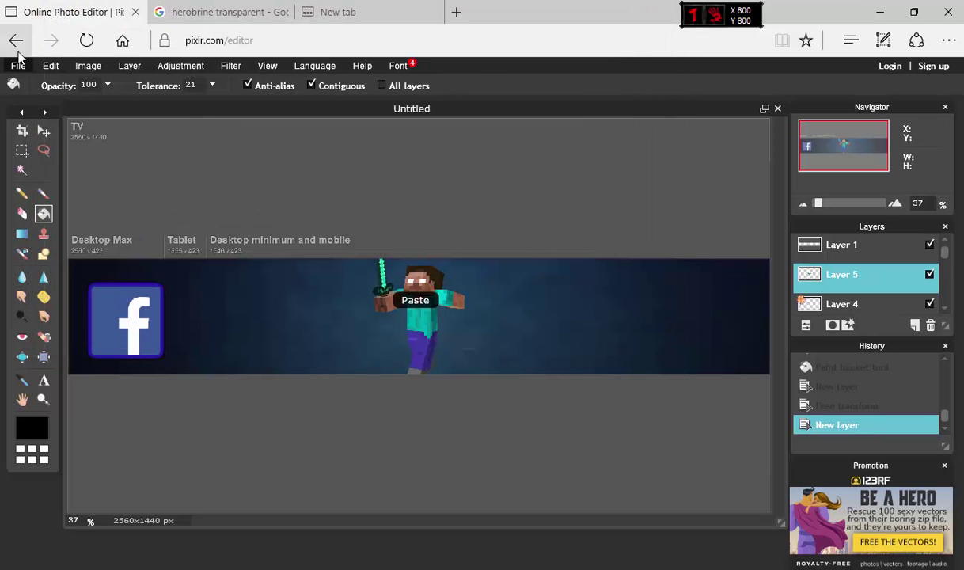
Step: Free-transform the Herobrine layer, moving it to the banner's right end and widening it, and apply the changes
{"action": "left_click", "coordinate": [50, 66]}
{"action": "left_click", "coordinate": [88, 179]}
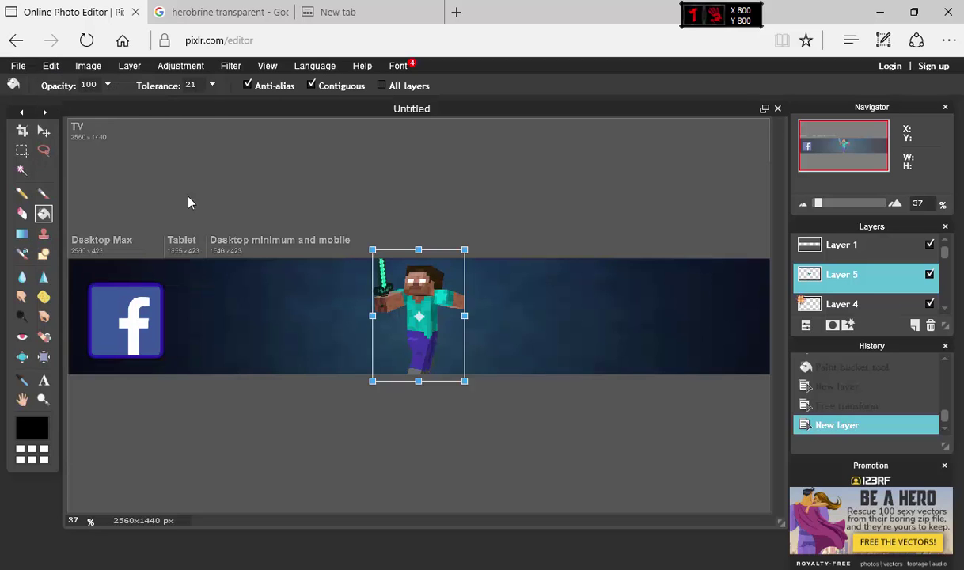
{"action": "left_click_drag", "start_coordinate": [394, 287], "coordinate": [678, 260]}
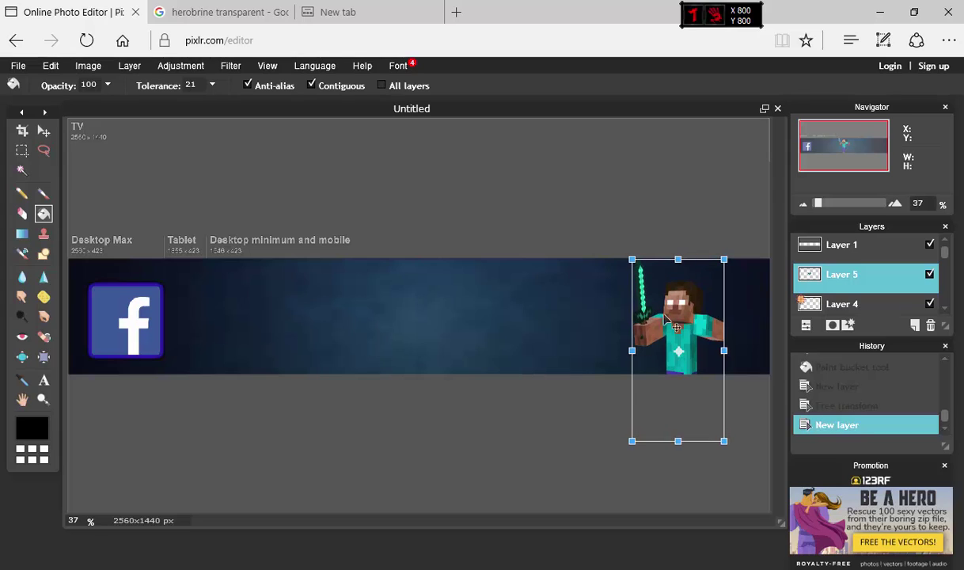
{"action": "left_click_drag", "start_coordinate": [631, 352], "coordinate": [594, 356]}
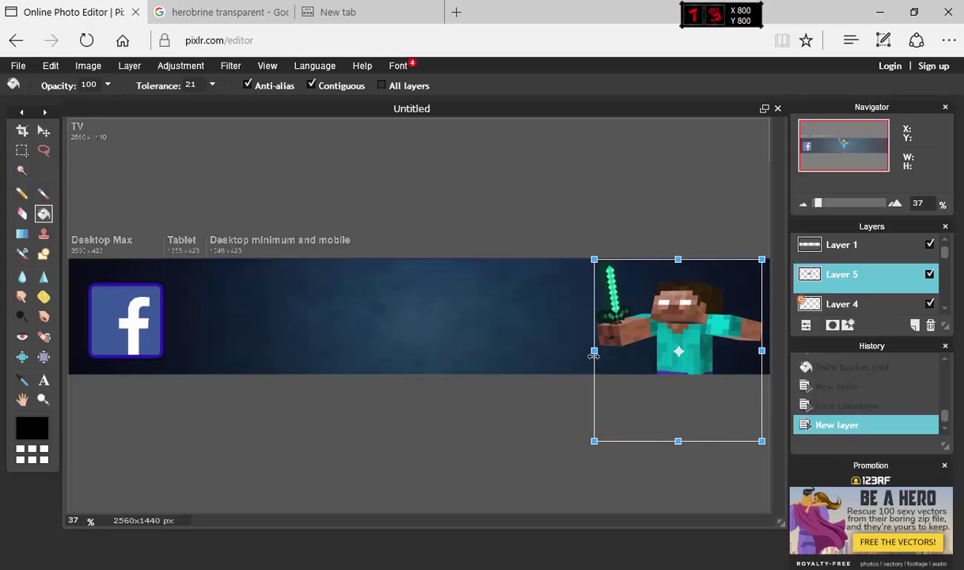
{"action": "left_click_drag", "start_coordinate": [665, 317], "coordinate": [711, 319]}
{"action": "left_click", "coordinate": [488, 388]}
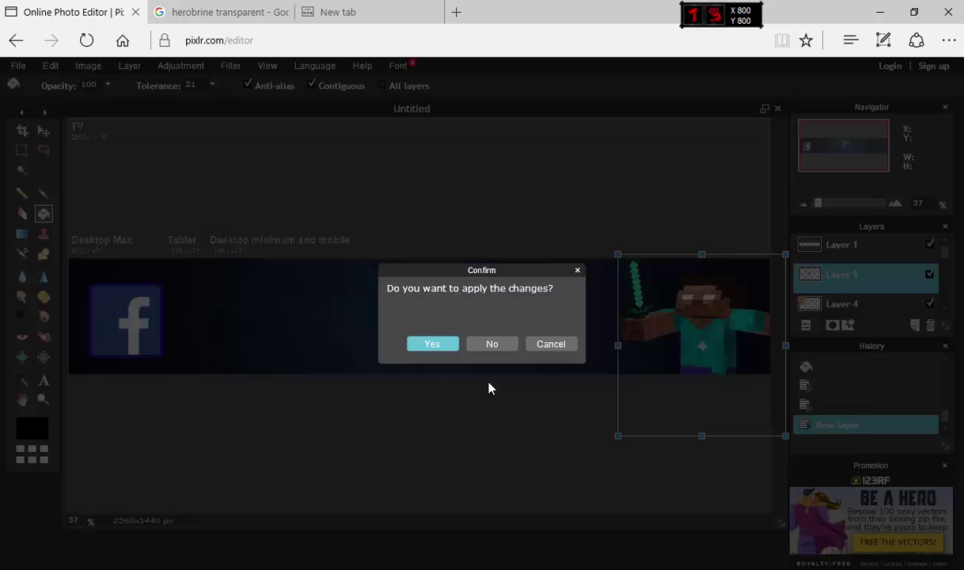
{"action": "key", "text": "Return"}
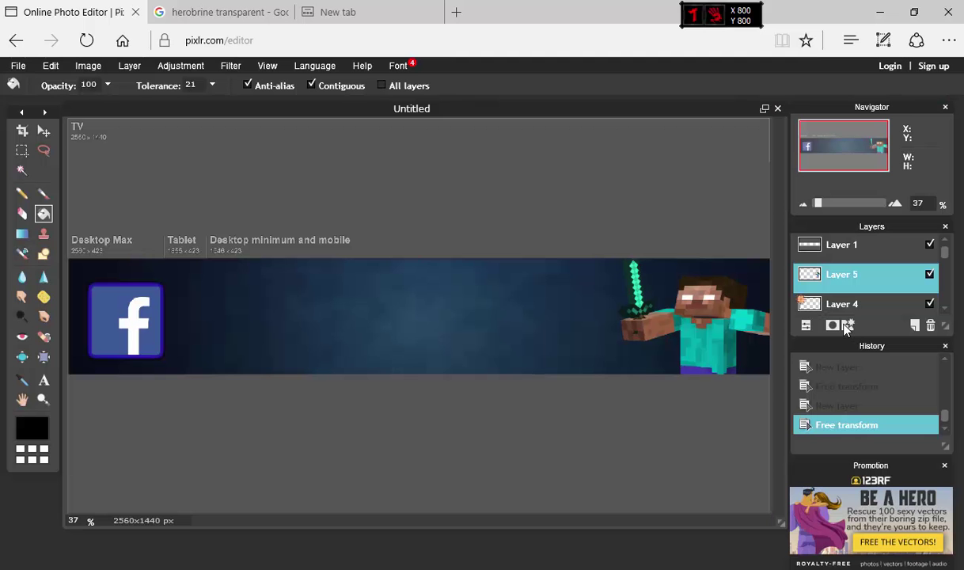
Step: Enable an outer glow on the Herobrine layer and set its colour to blue #1c469e
{"action": "left_click", "coordinate": [806, 323]}
{"action": "left_click", "coordinate": [371, 229]}
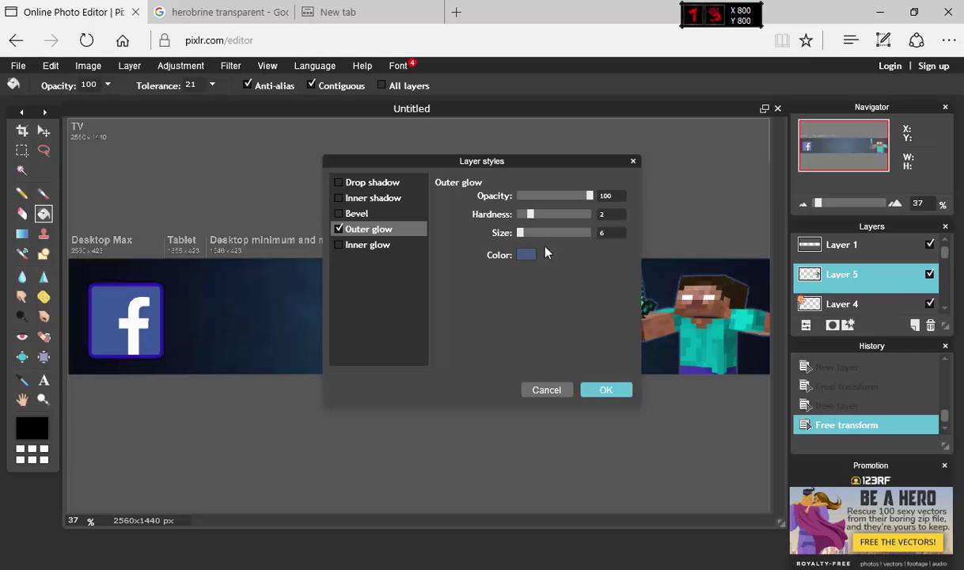
{"action": "left_click", "coordinate": [527, 255]}
{"action": "left_click_drag", "start_coordinate": [395, 252], "coordinate": [441, 332]}
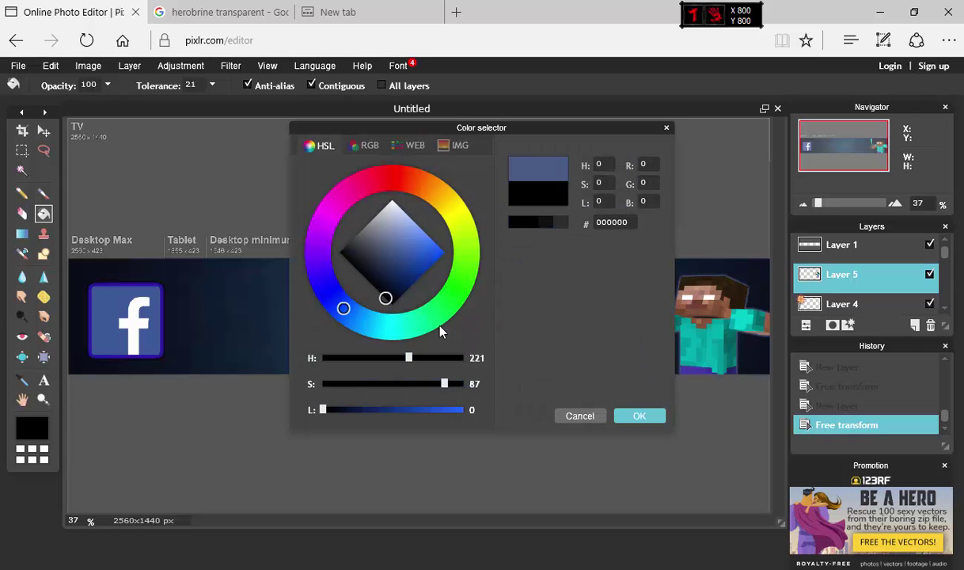
{"action": "mouse_move", "coordinate": [400, 284]}
{"action": "left_mouse_down"}
{"action": "mouse_move", "coordinate": [411, 252]}
{"action": "mouse_move", "coordinate": [417, 262]}
{"action": "left_mouse_up"}
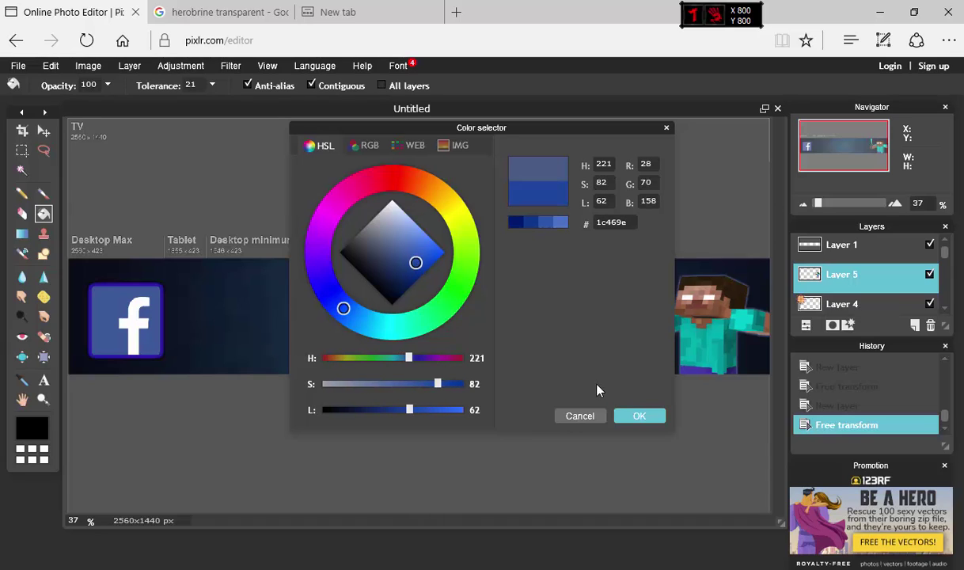
{"action": "left_click", "coordinate": [639, 417]}
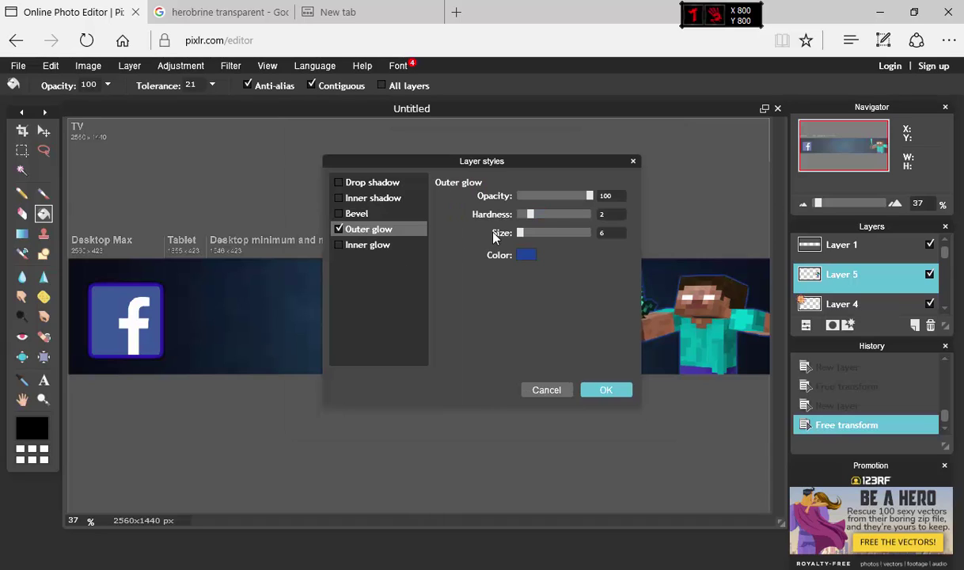
Step: Set the Herobrine outer glow's hardness to 10 and size to 13, and apply the layer style
{"action": "left_click_drag", "start_coordinate": [583, 218], "coordinate": [594, 214]}
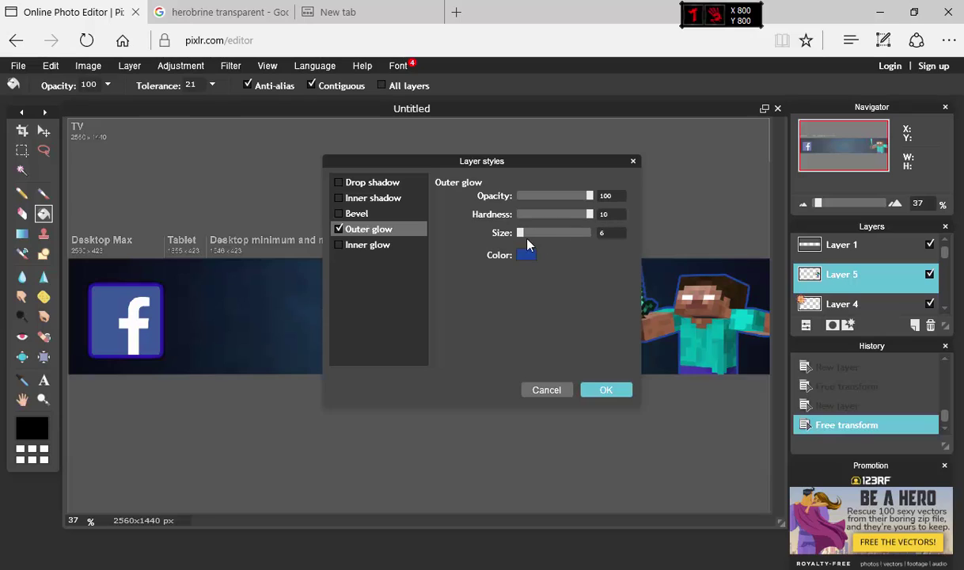
{"action": "left_click_drag", "start_coordinate": [520, 232], "coordinate": [527, 234]}
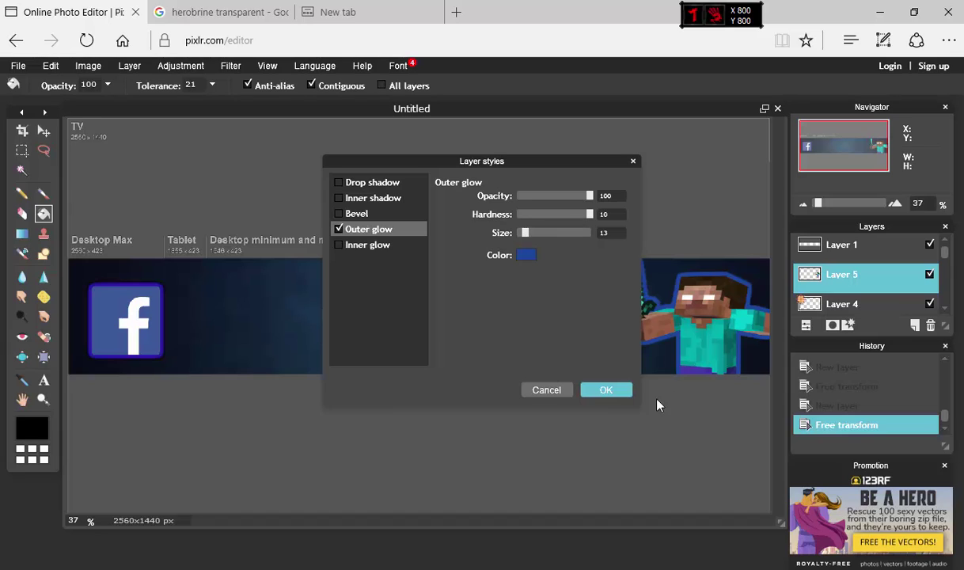
{"action": "left_click", "coordinate": [603, 391]}
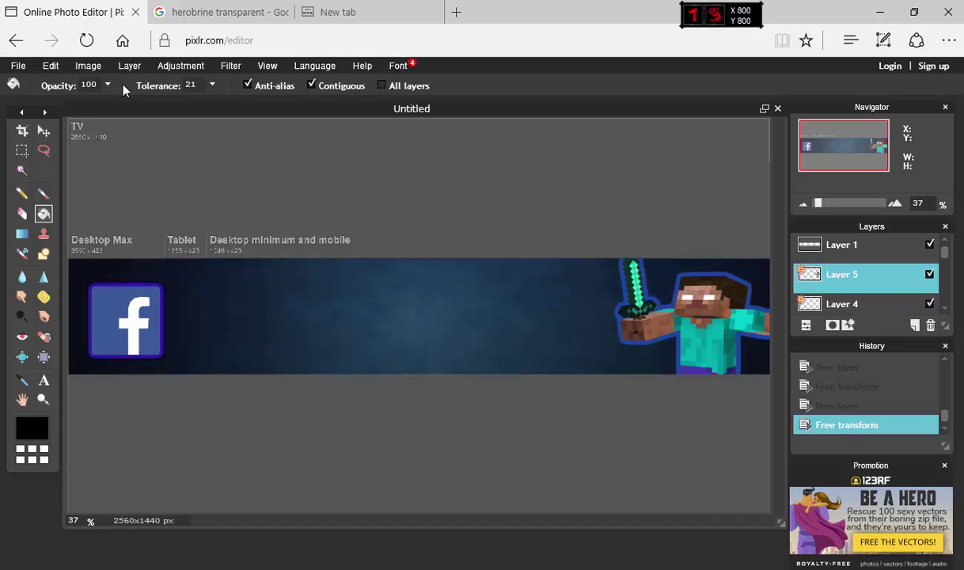
Step: Add the text "sLOTABG" near the middle of the banner in DK Sensory Overload, Regular, size 130
{"action": "left_click", "coordinate": [43, 380]}
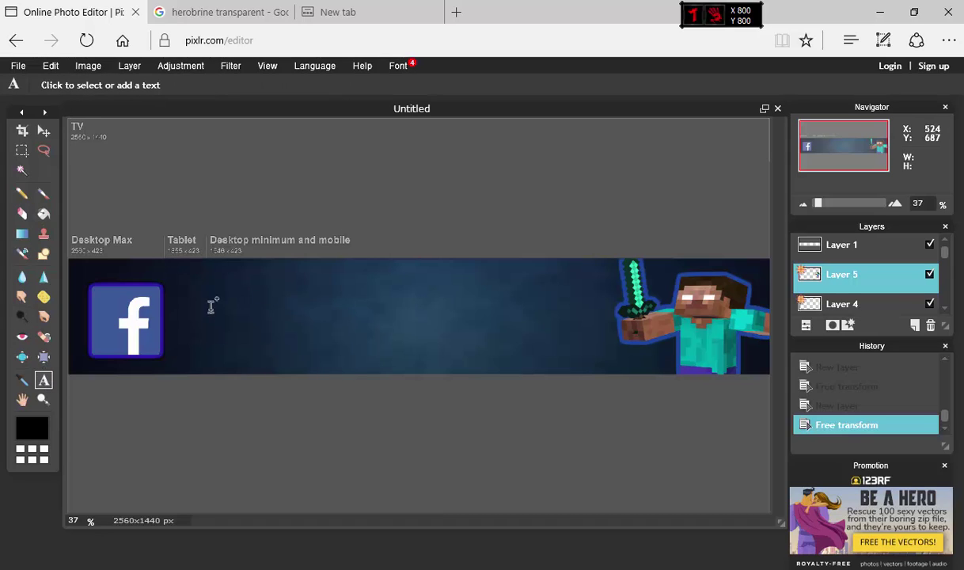
{"action": "left_click", "coordinate": [323, 311]}
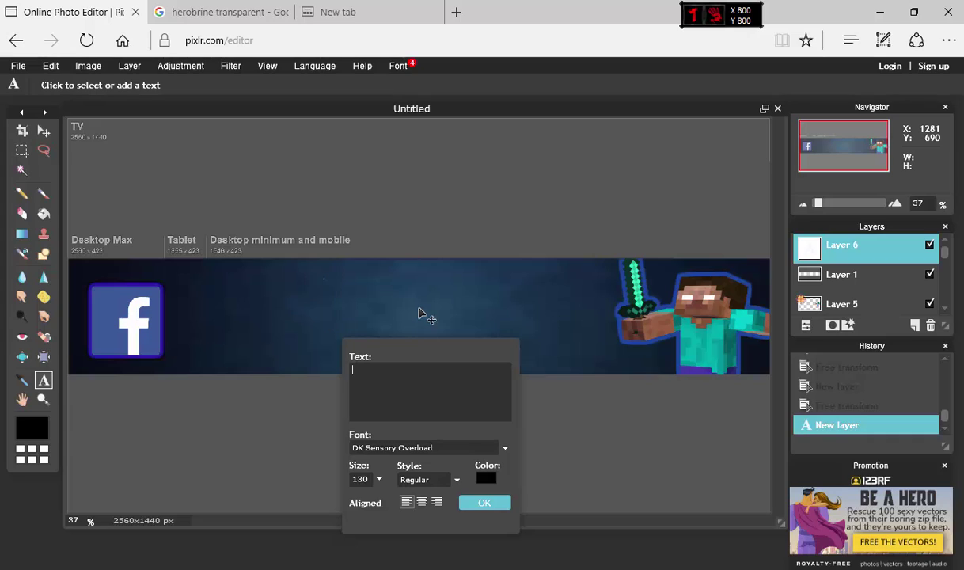
{"action": "type", "text": "sLOTABG"}
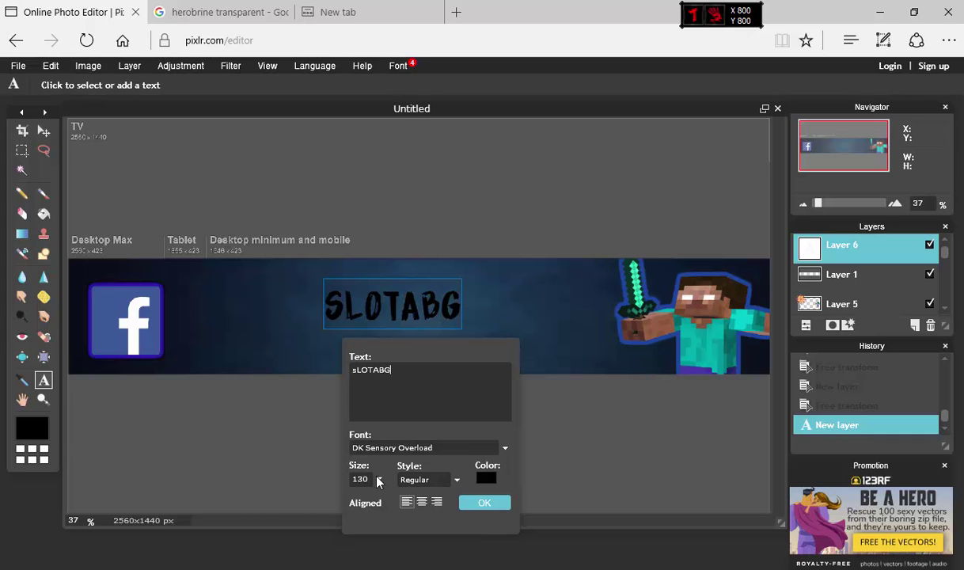
{"action": "left_click", "coordinate": [378, 481]}
{"action": "left_click", "coordinate": [421, 463]}
{"action": "left_click", "coordinate": [503, 449]}
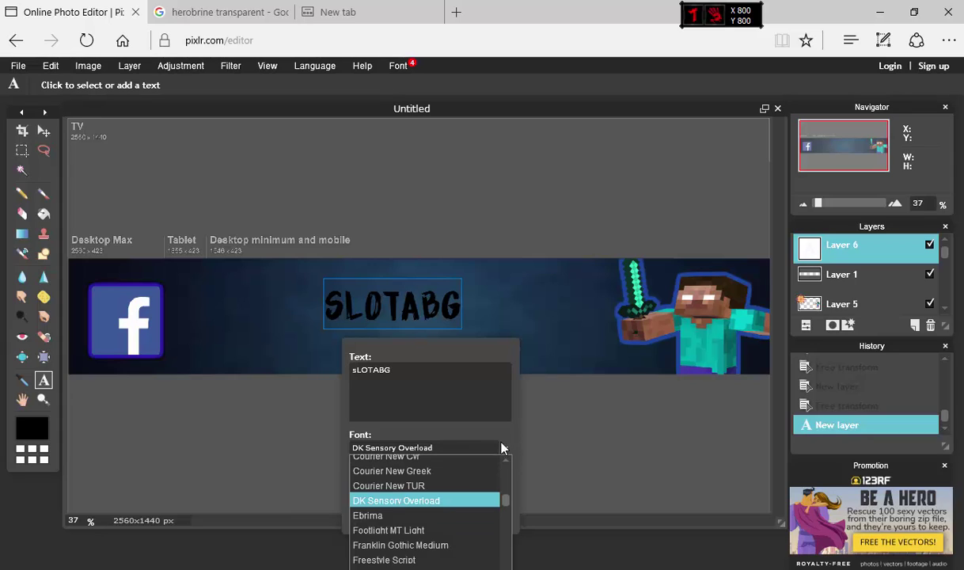
{"action": "left_click", "coordinate": [448, 502]}
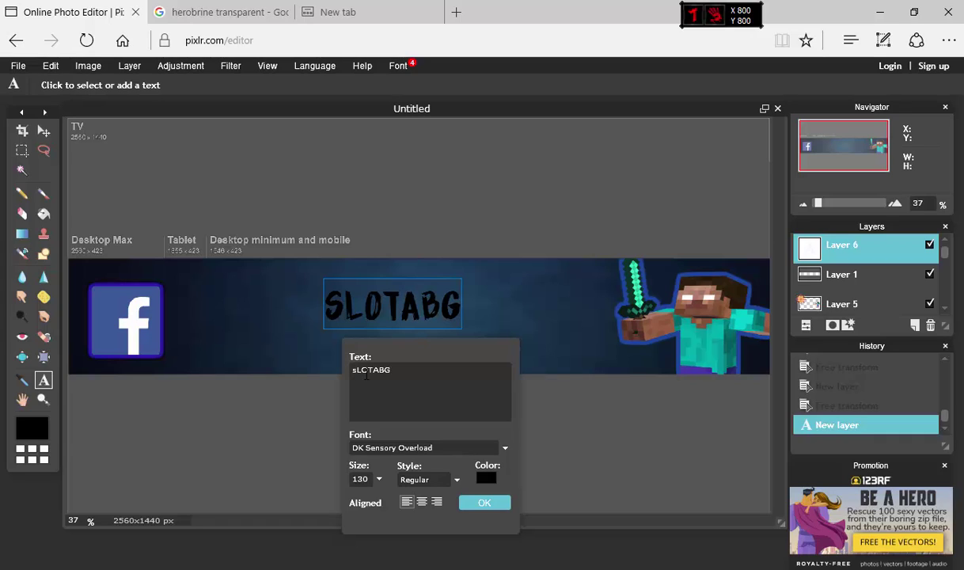
{"action": "key", "text": "BackSpace"}
{"action": "type", "text": "s"}
Step: Set the title text's colour to white and place the text
{"action": "left_click", "coordinate": [486, 478]}
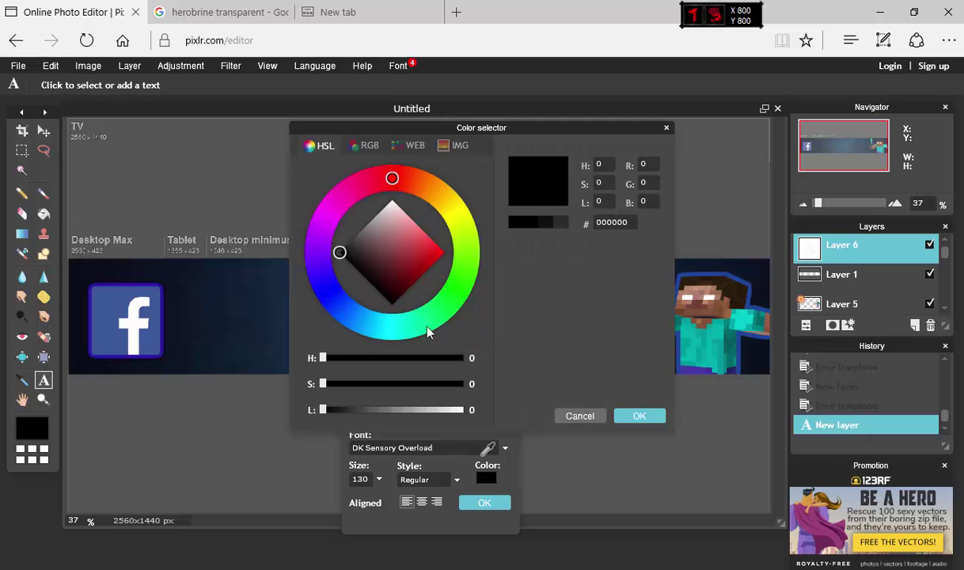
{"action": "left_click_drag", "start_coordinate": [396, 238], "coordinate": [392, 203]}
{"action": "left_click", "coordinate": [640, 416]}
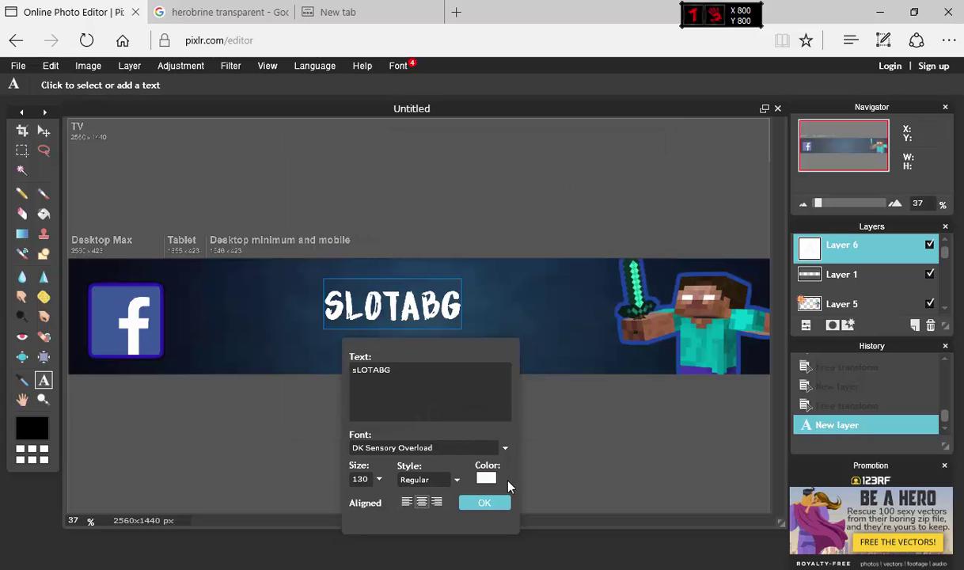
{"action": "left_click", "coordinate": [484, 502]}
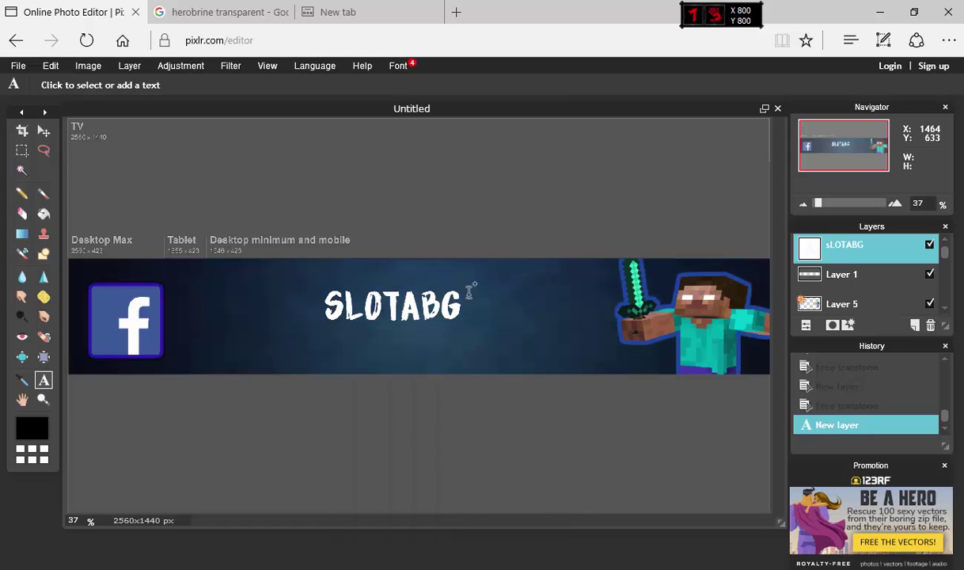
Step: Rasterize the sLOTABG text layer
{"action": "left_click", "coordinate": [87, 66]}
{"action": "left_click", "coordinate": [94, 68]}
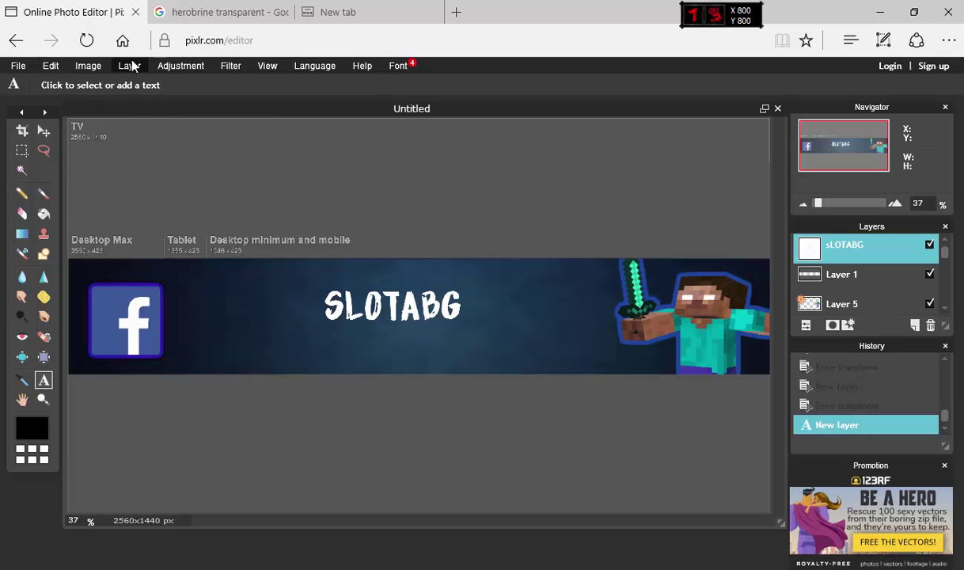
{"action": "left_click", "coordinate": [131, 66]}
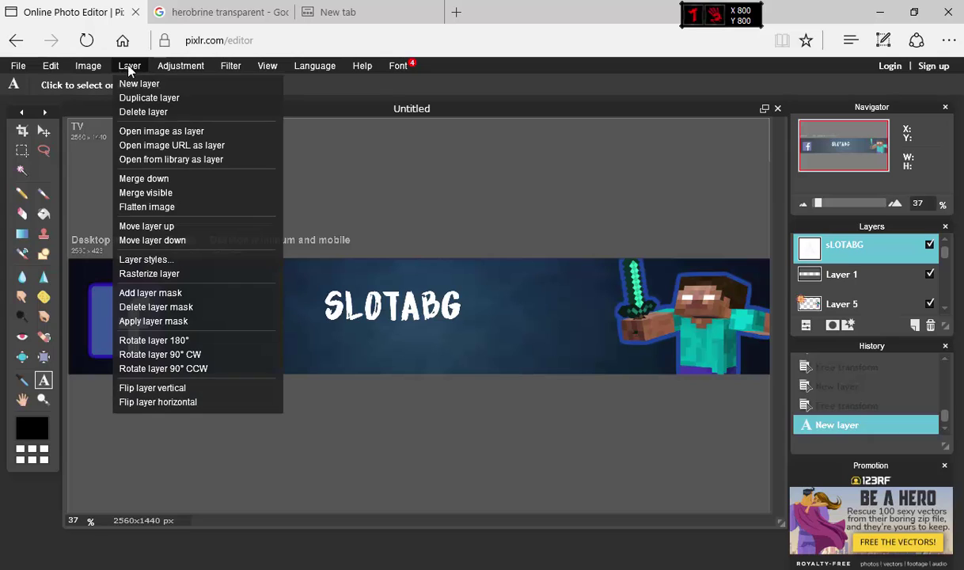
{"action": "left_click", "coordinate": [181, 275]}
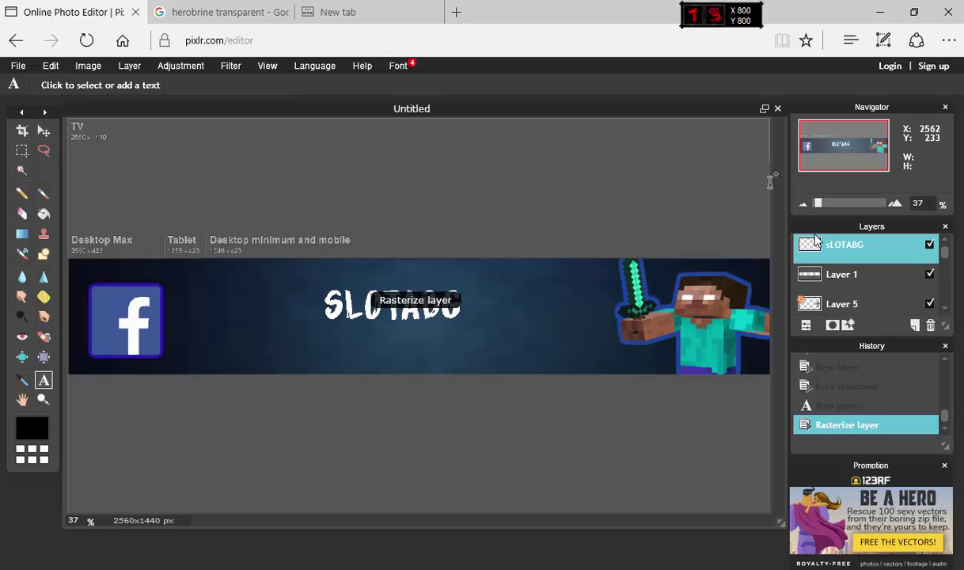
Step: Free-transform the sLOTABG layer, centring it in the banner and making it wider and taller, and apply the changes
{"action": "left_click", "coordinate": [88, 66]}
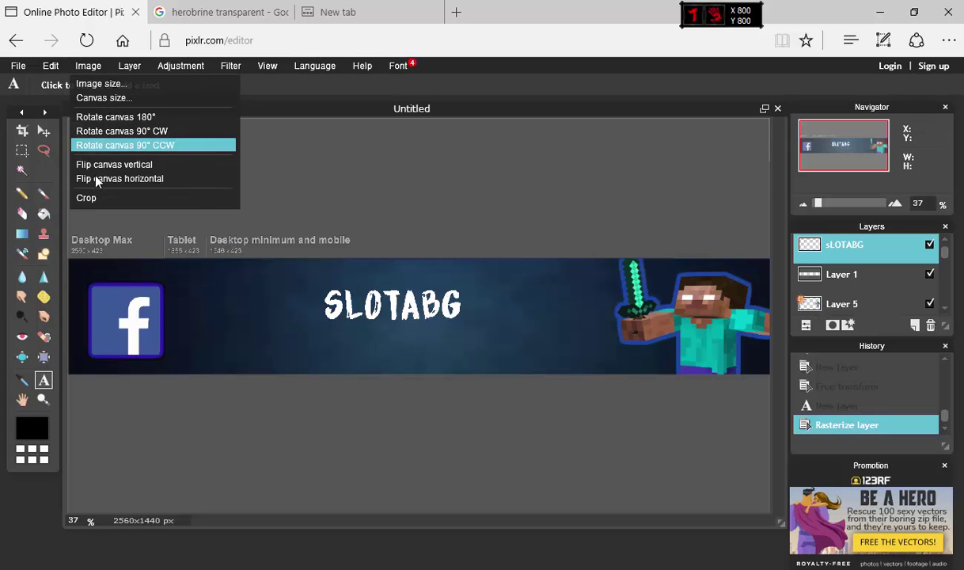
{"action": "left_click", "coordinate": [52, 64]}
{"action": "left_click", "coordinate": [91, 173]}
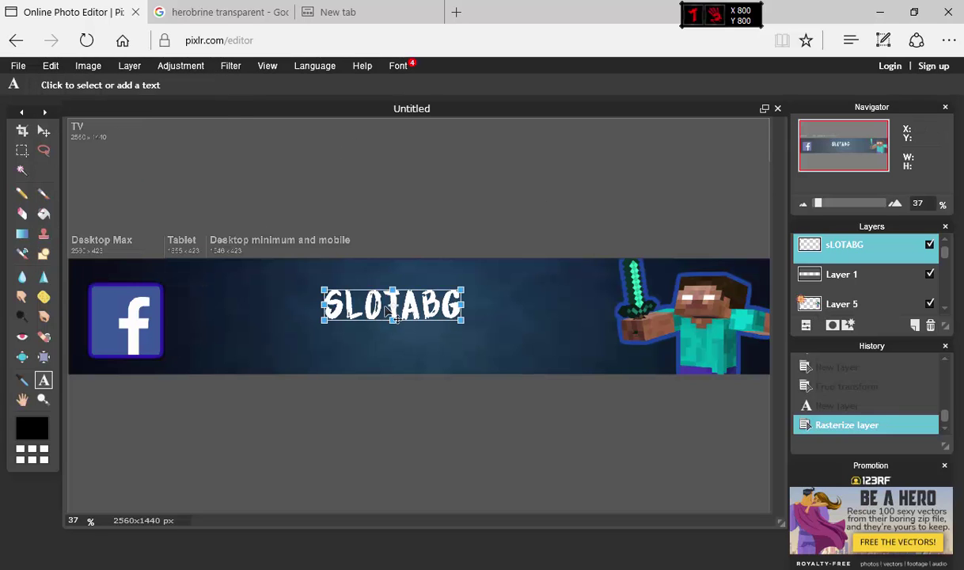
{"action": "left_click_drag", "start_coordinate": [397, 319], "coordinate": [424, 332]}
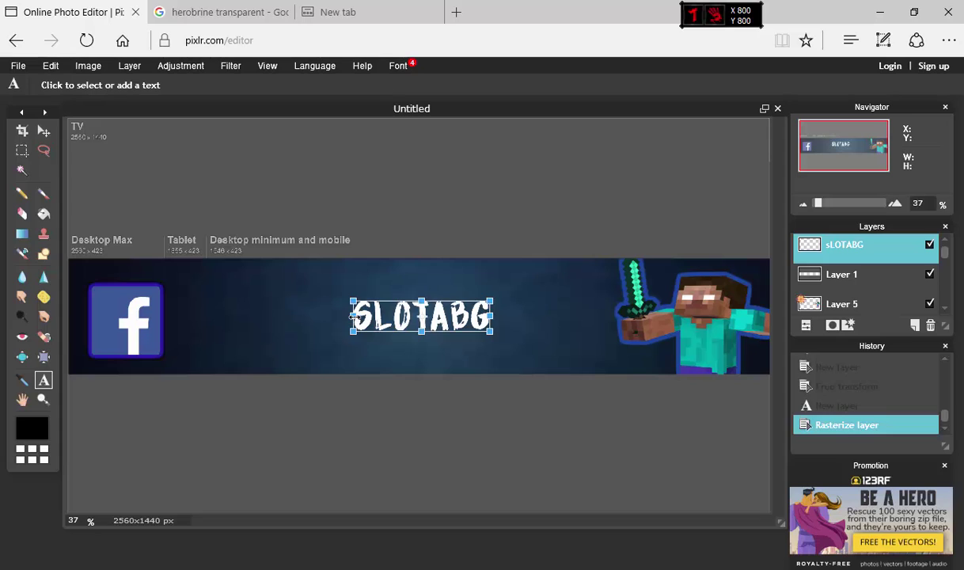
{"action": "left_click_drag", "start_coordinate": [351, 314], "coordinate": [324, 315]}
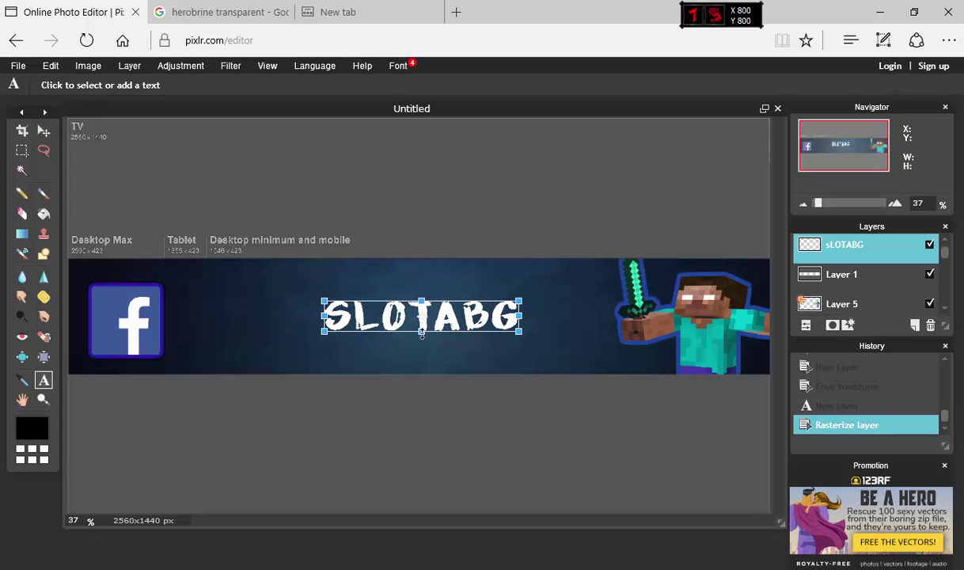
{"action": "mouse_move", "coordinate": [421, 333]}
{"action": "left_mouse_down"}
{"action": "mouse_move", "coordinate": [420, 349]}
{"action": "mouse_move", "coordinate": [413, 333]}
{"action": "mouse_move", "coordinate": [434, 321]}
{"action": "left_mouse_up"}
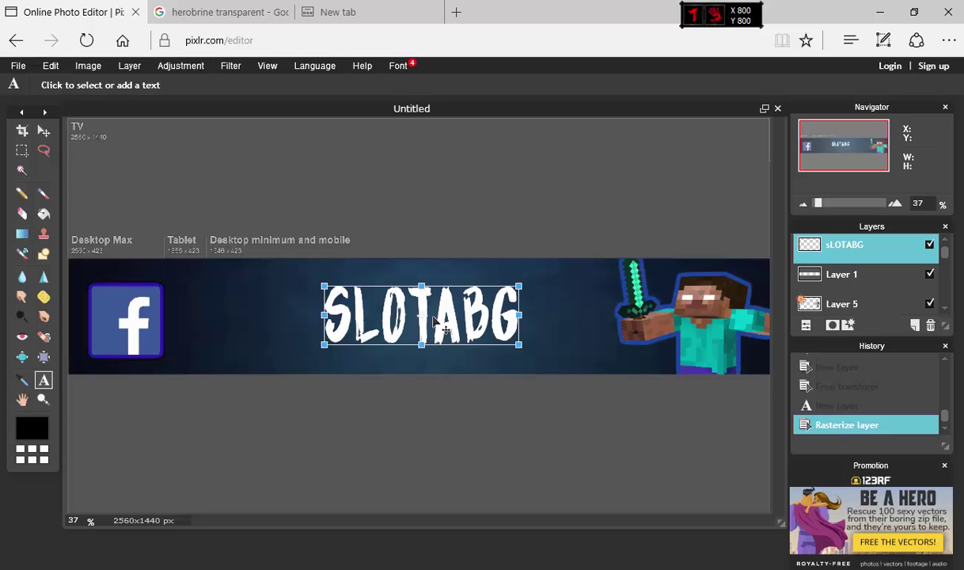
{"action": "left_click", "coordinate": [562, 421]}
{"action": "left_click", "coordinate": [436, 343]}
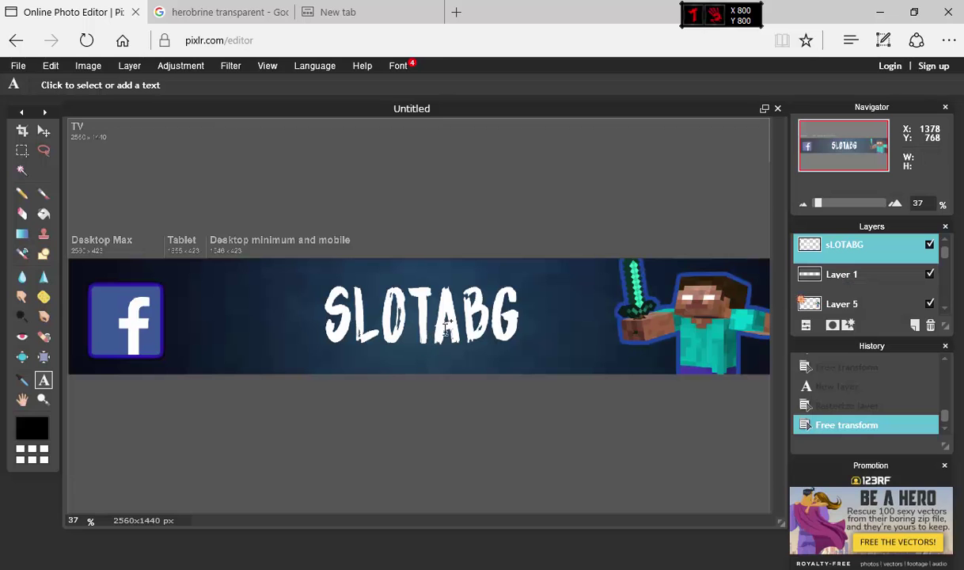
Step: Enable a black #000000 outer glow on the sLOTABG layer with hardness 10 and size 9
{"action": "left_click", "coordinate": [848, 325]}
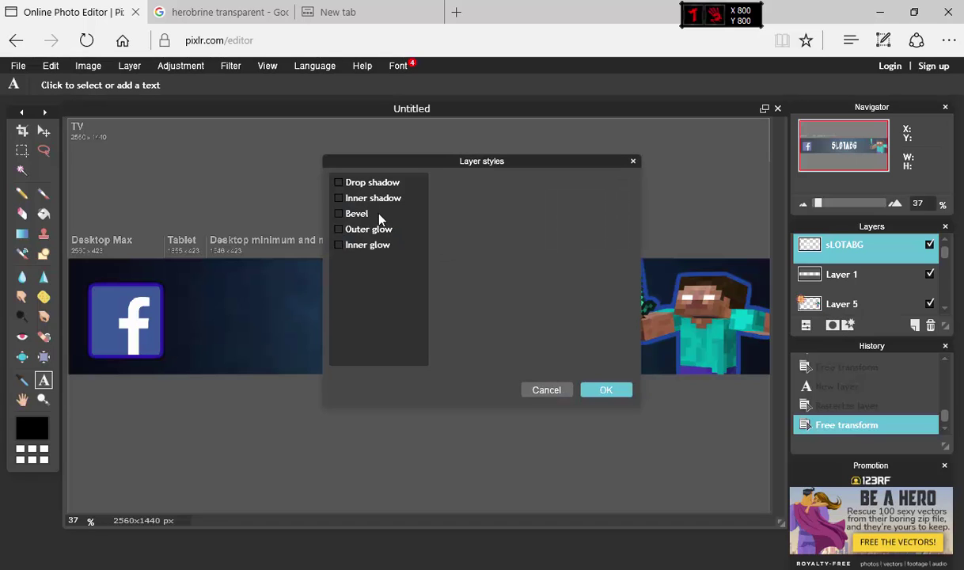
{"action": "left_click", "coordinate": [354, 229]}
{"action": "left_click_drag", "start_coordinate": [487, 163], "coordinate": [770, 175]}
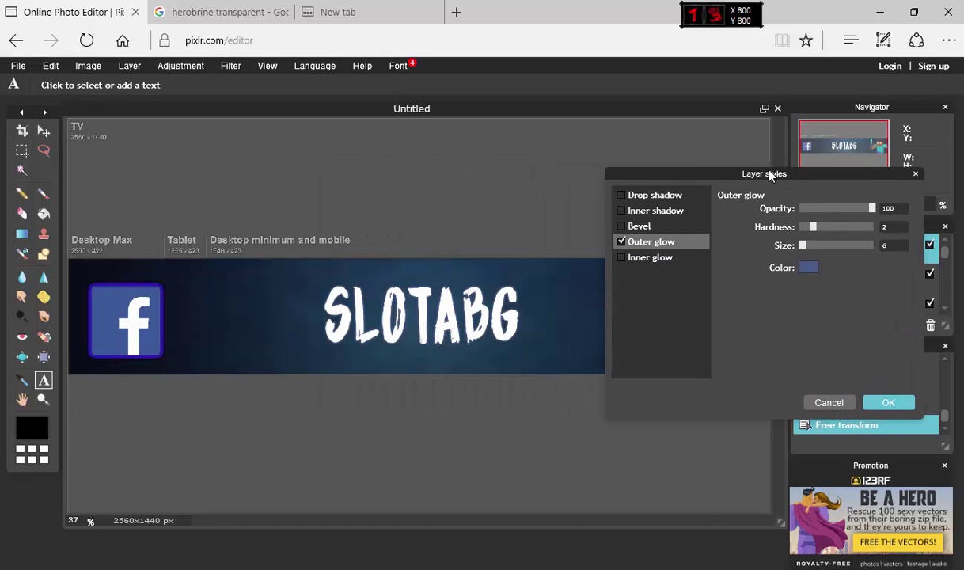
{"action": "left_click", "coordinate": [816, 275]}
{"action": "left_click", "coordinate": [679, 286]}
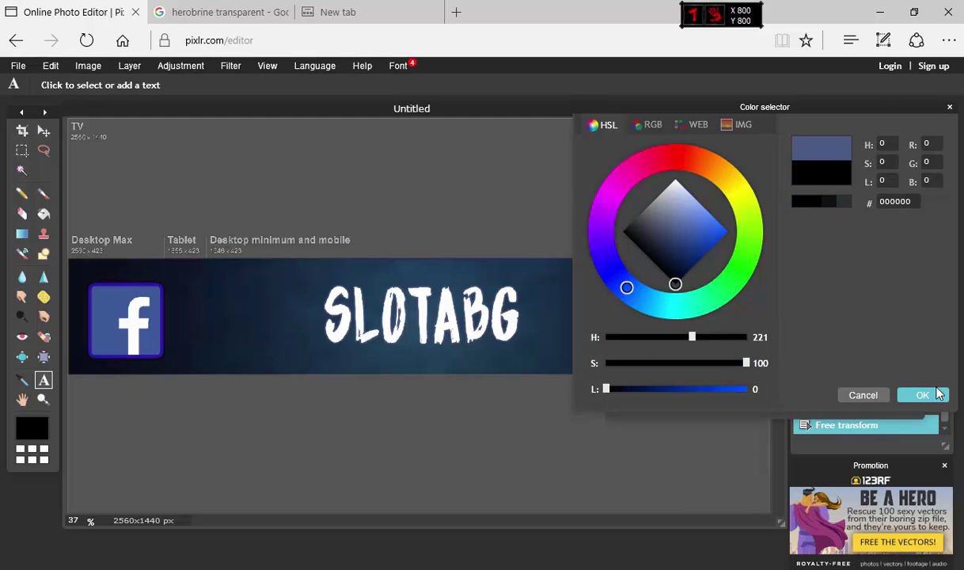
{"action": "left_click", "coordinate": [918, 396]}
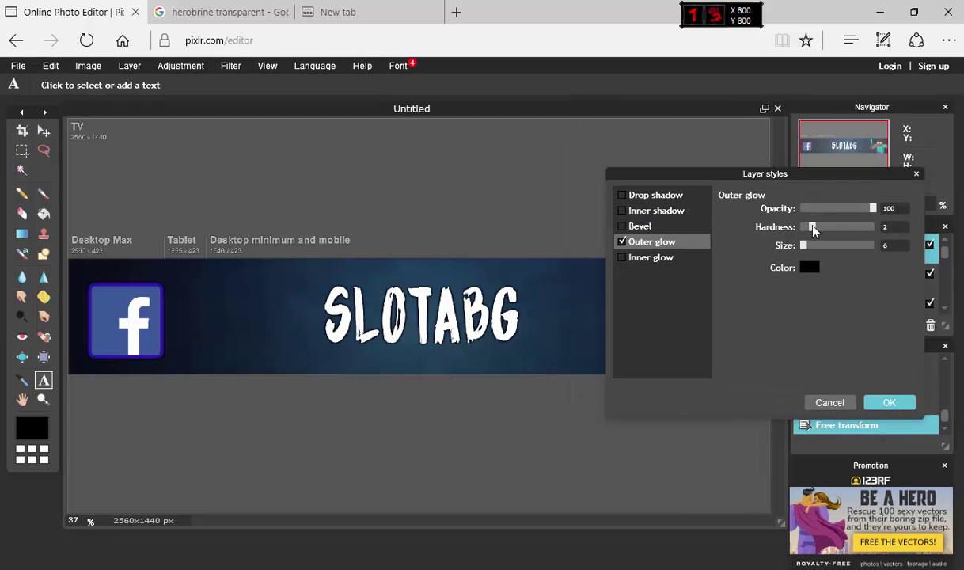
{"action": "left_click_drag", "start_coordinate": [813, 229], "coordinate": [904, 227]}
{"action": "left_click_drag", "start_coordinate": [805, 250], "coordinate": [807, 250]}
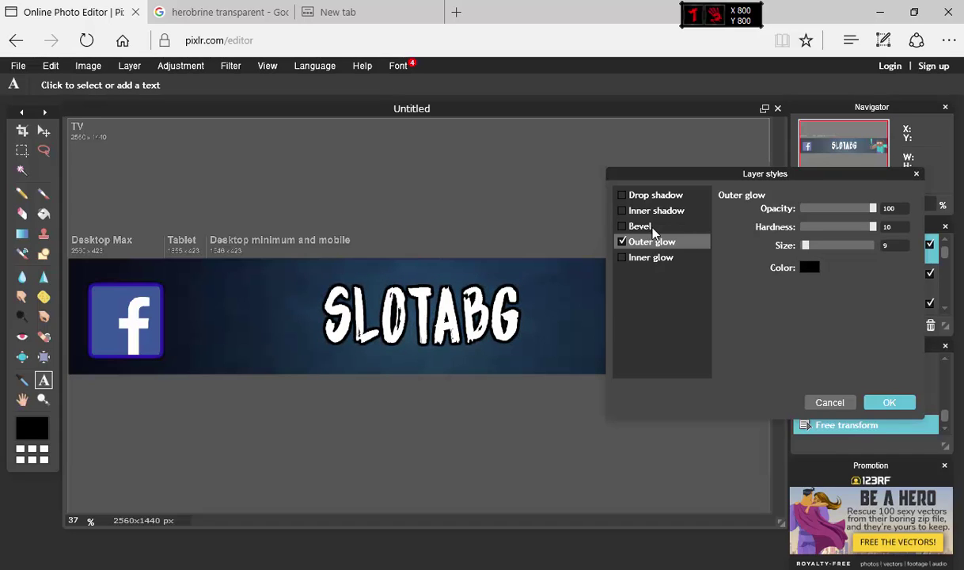
Step: Enable a drop shadow on the sLOTABG layer with a distance of 6, and apply the layer styles
{"action": "left_click", "coordinate": [661, 198]}
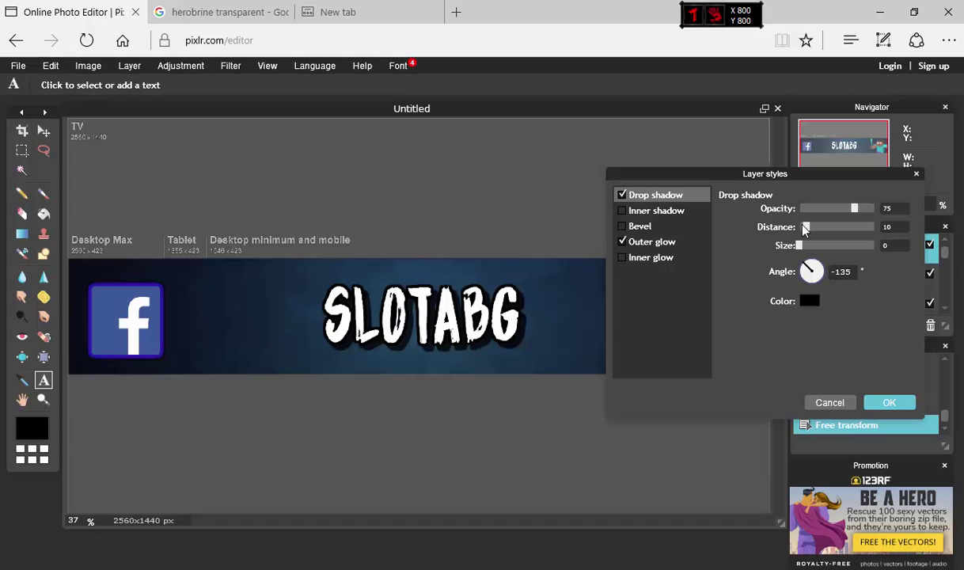
{"action": "mouse_move", "coordinate": [808, 229]}
{"action": "left_mouse_down"}
{"action": "mouse_move", "coordinate": [855, 226]}
{"action": "mouse_move", "coordinate": [807, 232]}
{"action": "left_mouse_up"}
{"action": "left_click_drag", "start_coordinate": [806, 233], "coordinate": [805, 243]}
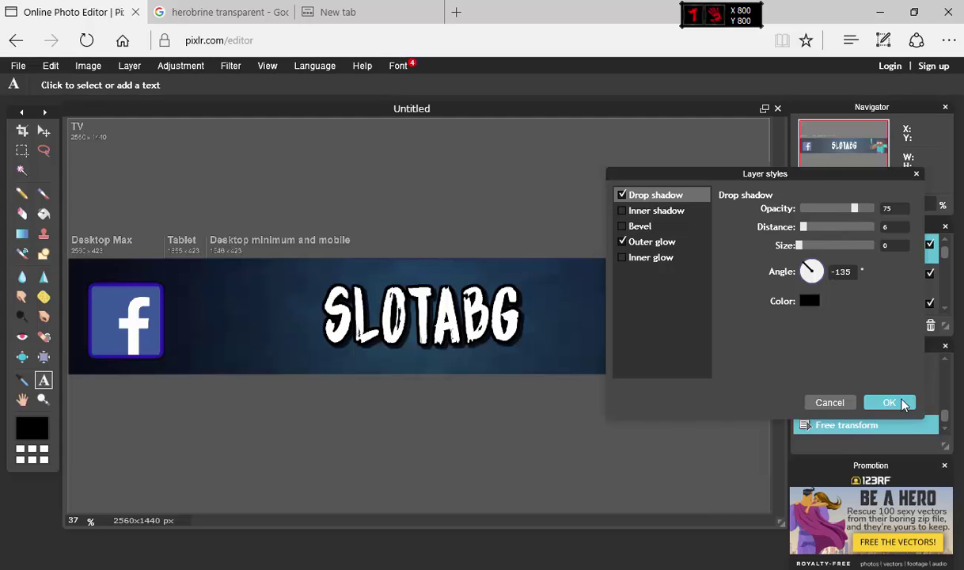
{"action": "left_click", "coordinate": [890, 403]}
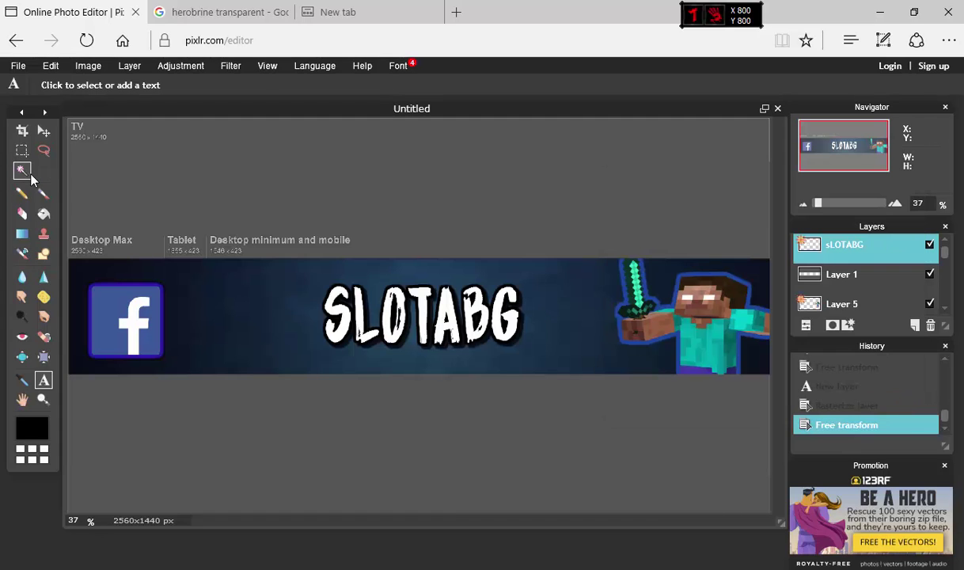
Step: Select the letters B and G of the title together with the Wand tool at tolerance 21
{"action": "left_click", "coordinate": [22, 170]}
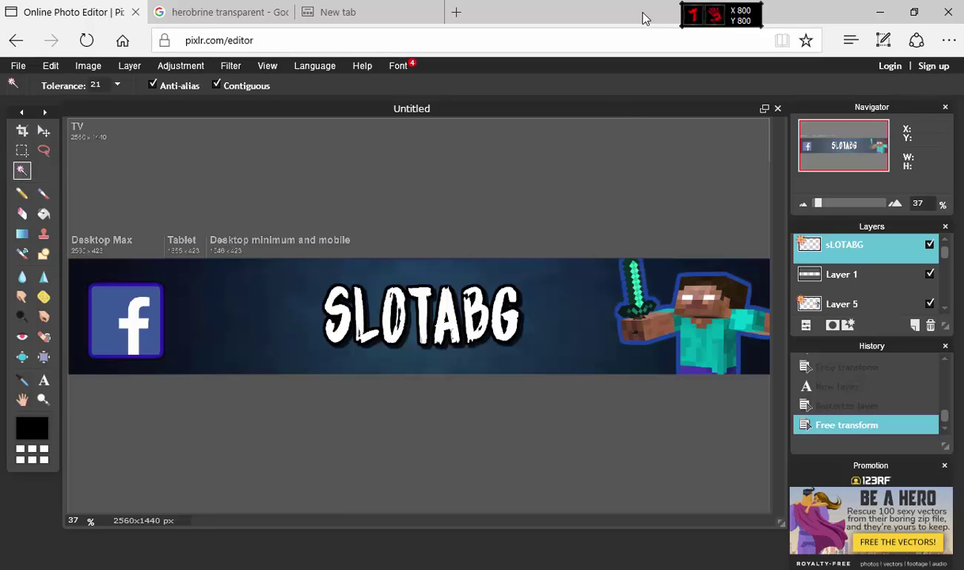
{"action": "left_click", "coordinate": [478, 308]}
{"action": "left_click", "coordinate": [516, 312], "text": "shift"}
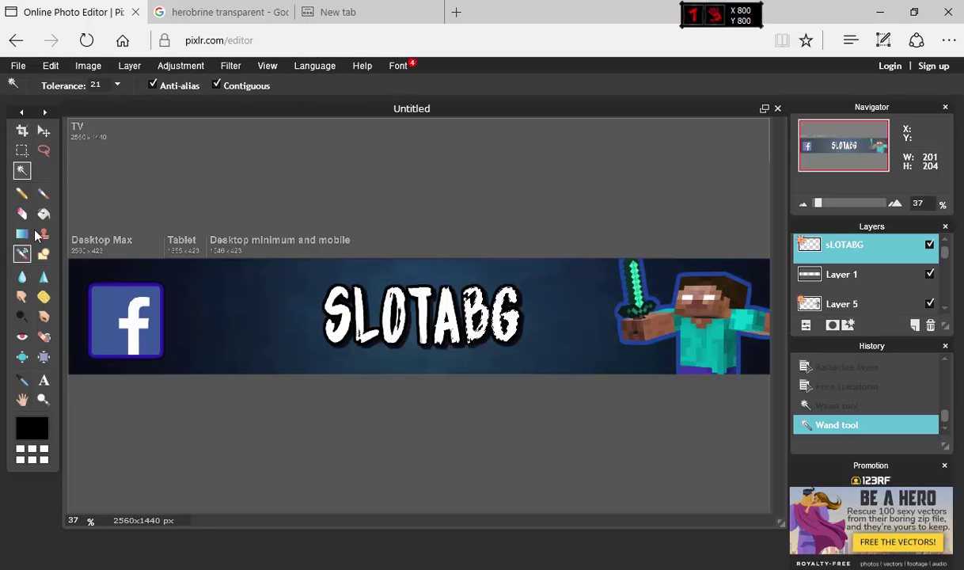
Step: Set the main colour to blue-violet #4933c4 and fill the selected letter G with the Paint bucket tool
{"action": "left_click", "coordinate": [40, 211]}
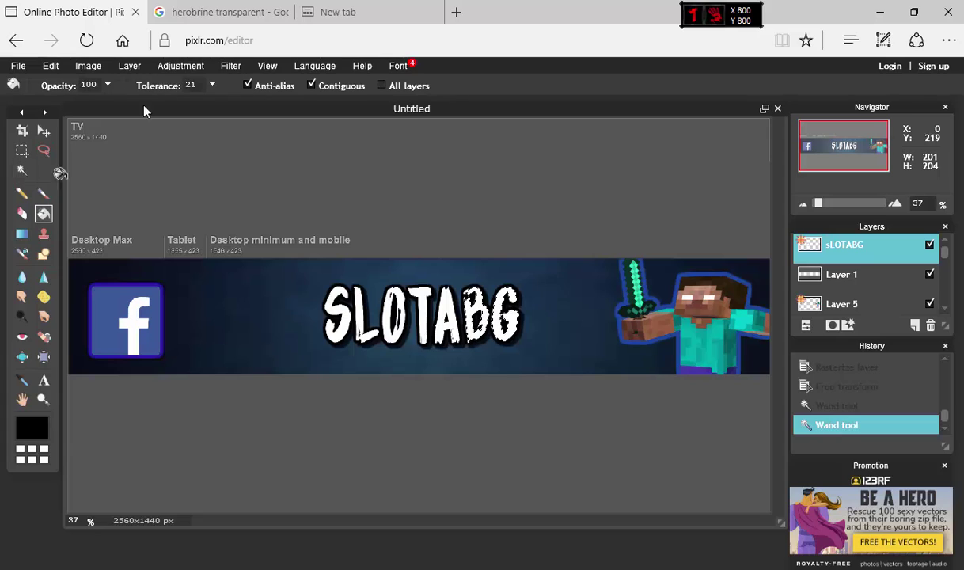
{"action": "left_click", "coordinate": [105, 87]}
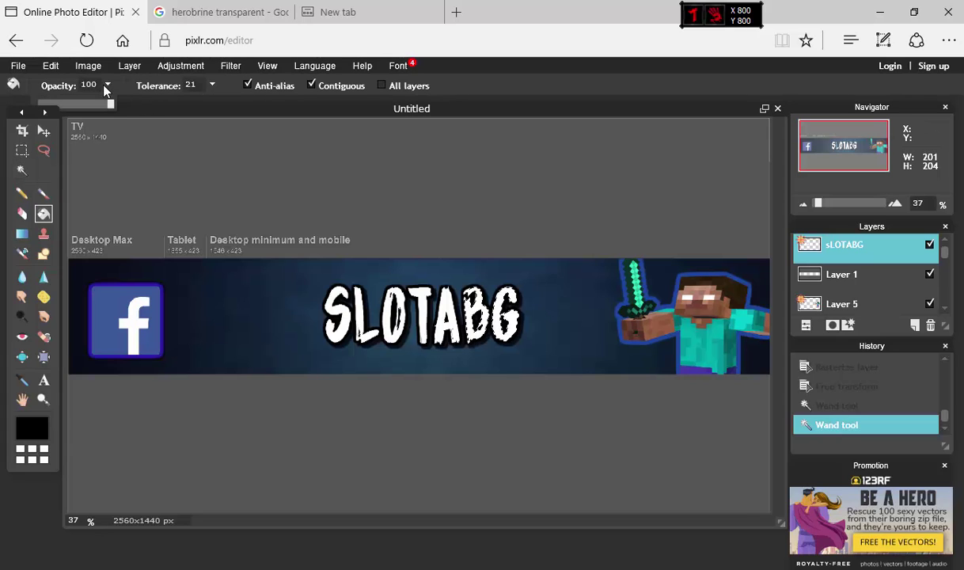
{"action": "left_click", "coordinate": [177, 119]}
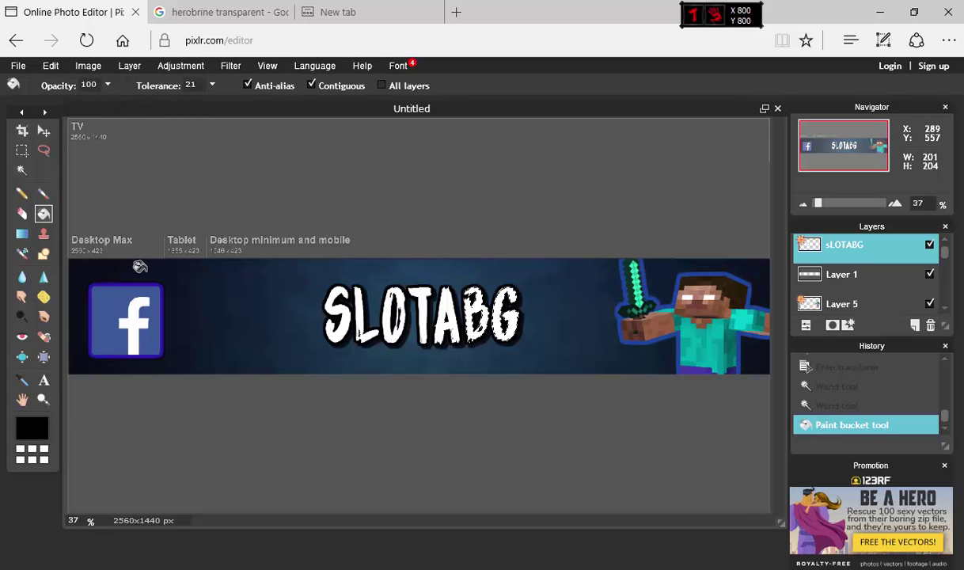
{"action": "left_click", "coordinate": [24, 422]}
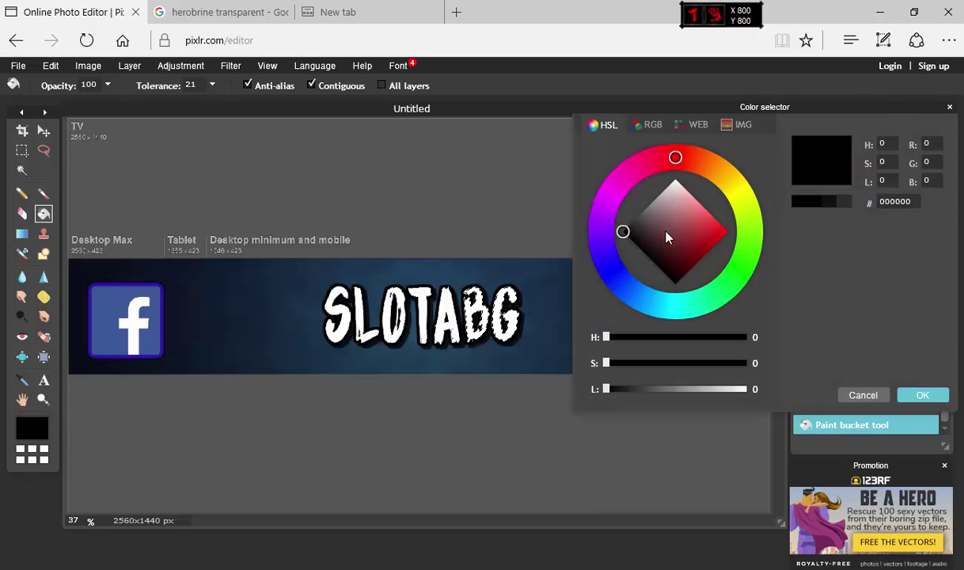
{"action": "left_click", "coordinate": [607, 261]}
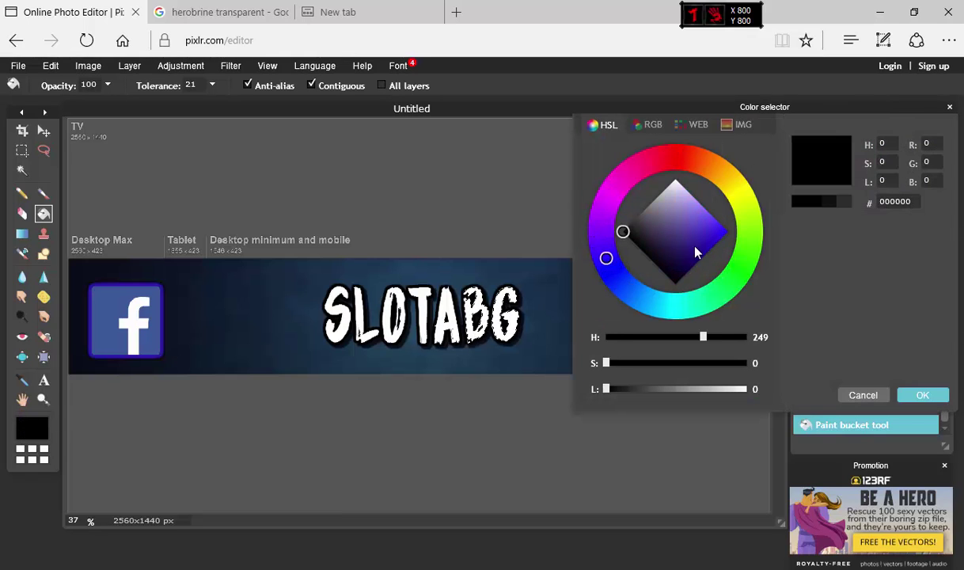
{"action": "mouse_move", "coordinate": [696, 252]}
{"action": "left_mouse_down"}
{"action": "mouse_move", "coordinate": [707, 217]}
{"action": "mouse_move", "coordinate": [703, 231]}
{"action": "left_mouse_up"}
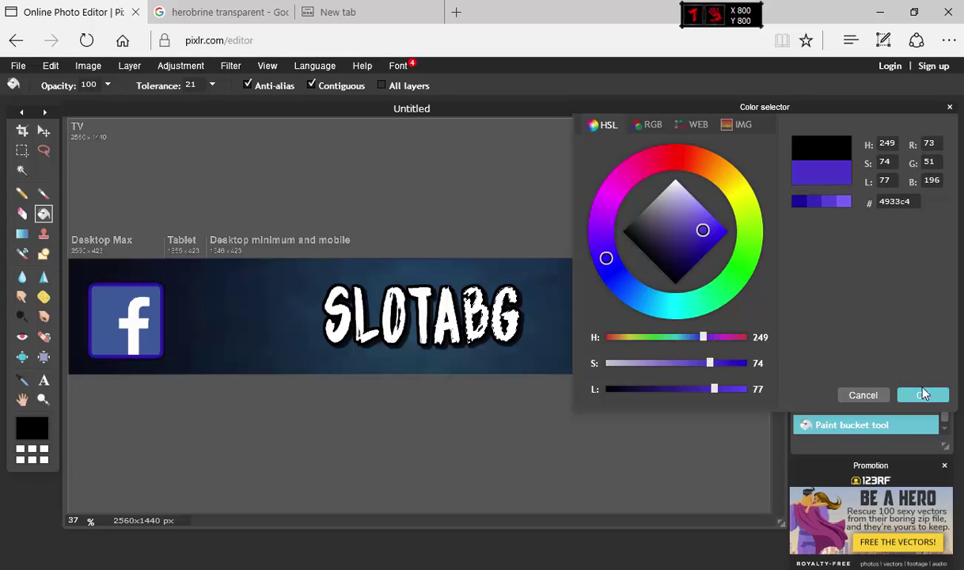
{"action": "left_click", "coordinate": [923, 396]}
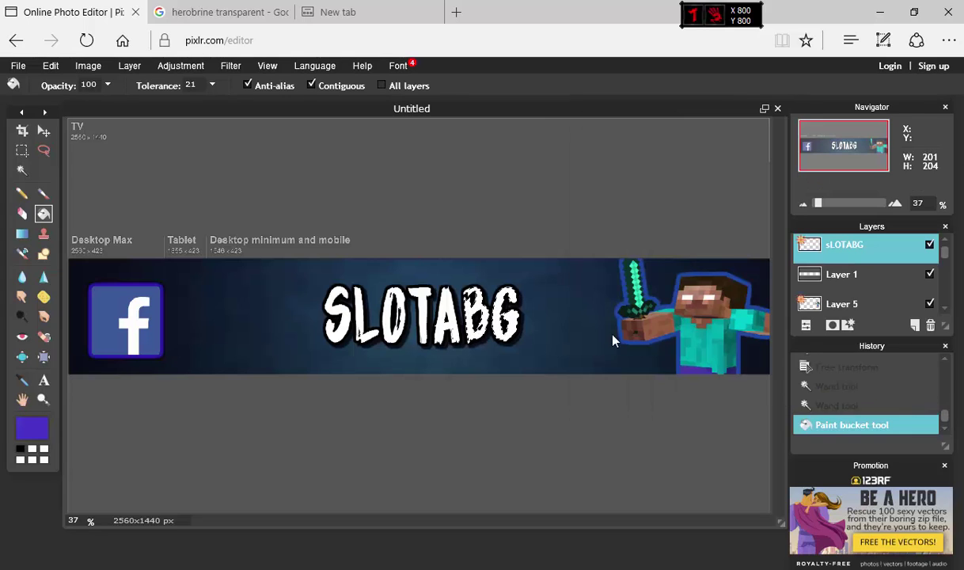
{"action": "left_click", "coordinate": [507, 314]}
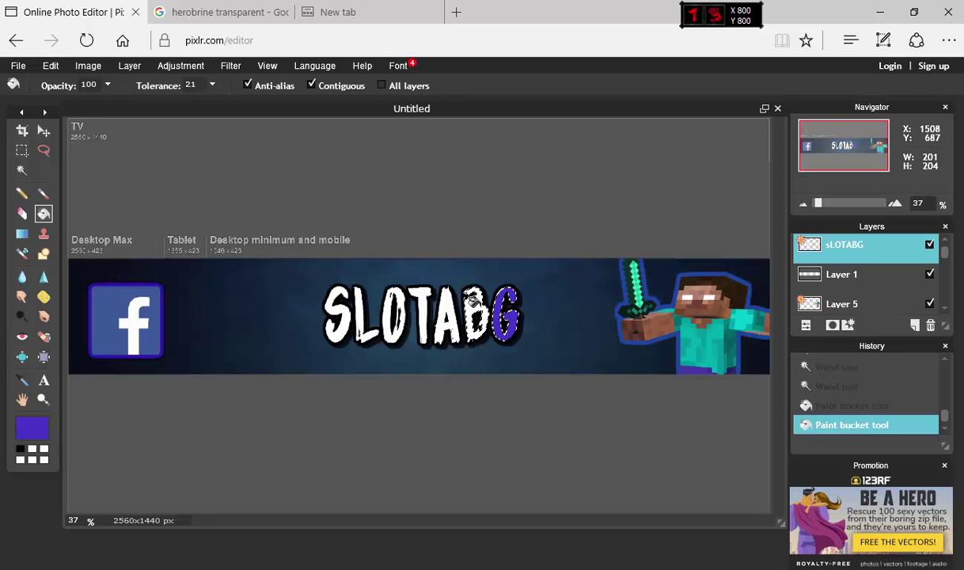
Step: Fill the selected letter B of the title with the current blue-violet colour using the Paint bucket tool, and deselect all
{"action": "left_click", "coordinate": [472, 298]}
{"action": "left_click", "coordinate": [471, 333]}
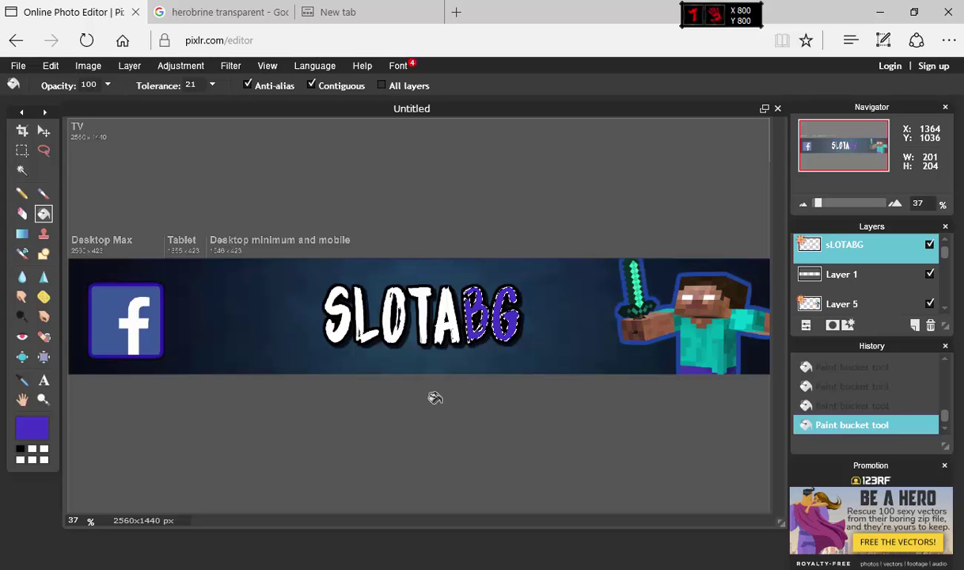
{"action": "left_click", "coordinate": [43, 70]}
{"action": "left_click", "coordinate": [92, 220]}
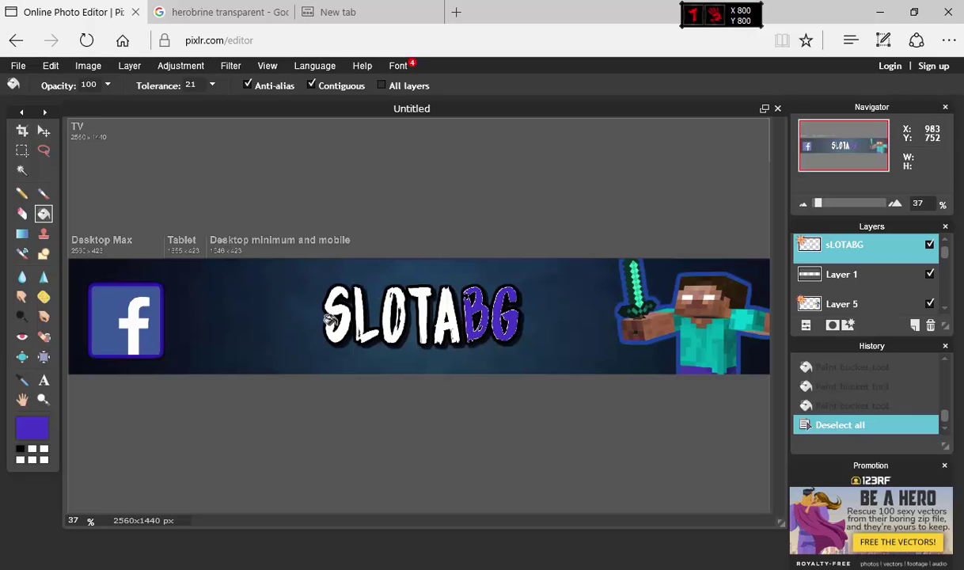
Step: Switch to File Explorer, view the earlier banner image Legendary in the "pics for y" folder for reference, and return to the Pixlr editor
{"action": "left_click", "coordinate": [881, 11]}
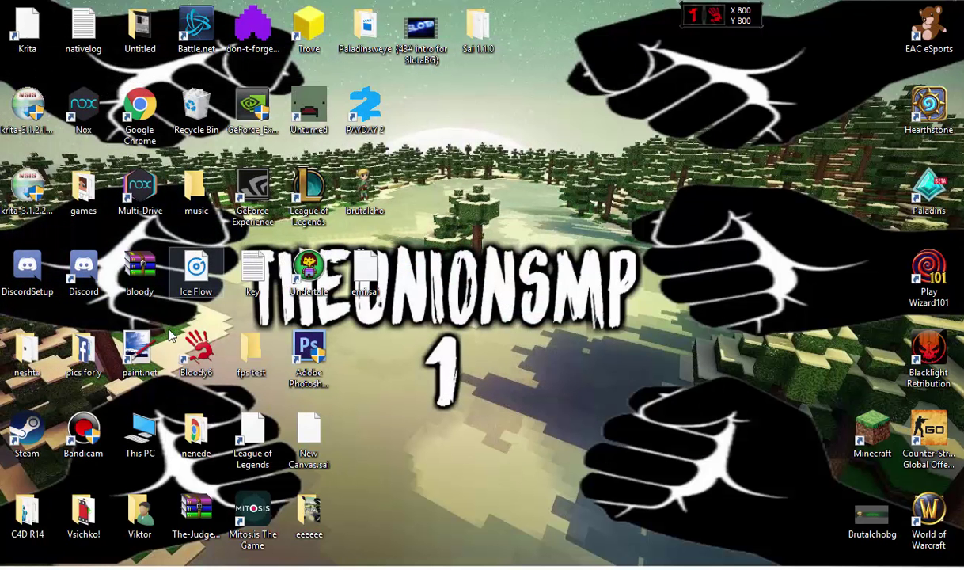
{"action": "double_click", "coordinate": [90, 371]}
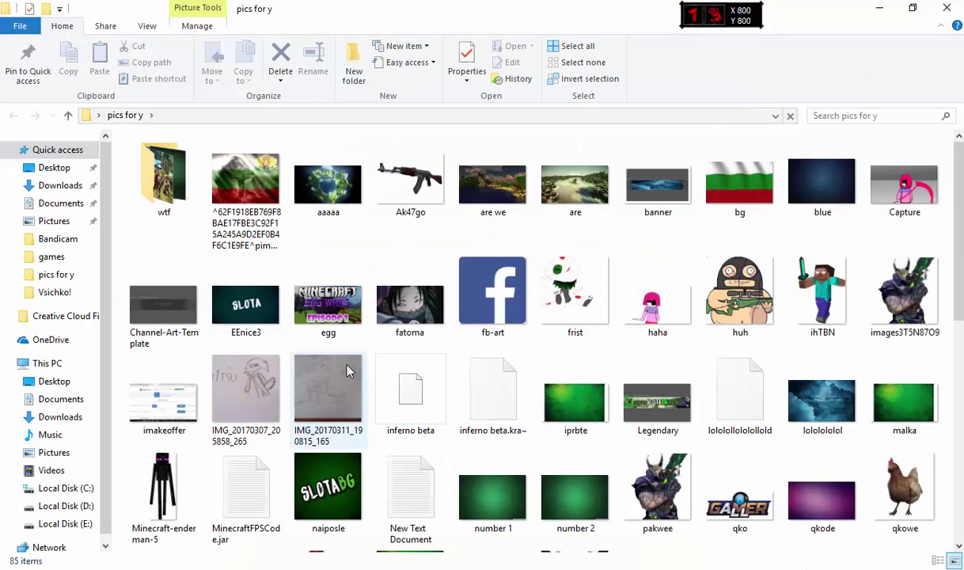
{"action": "left_click", "coordinate": [672, 401]}
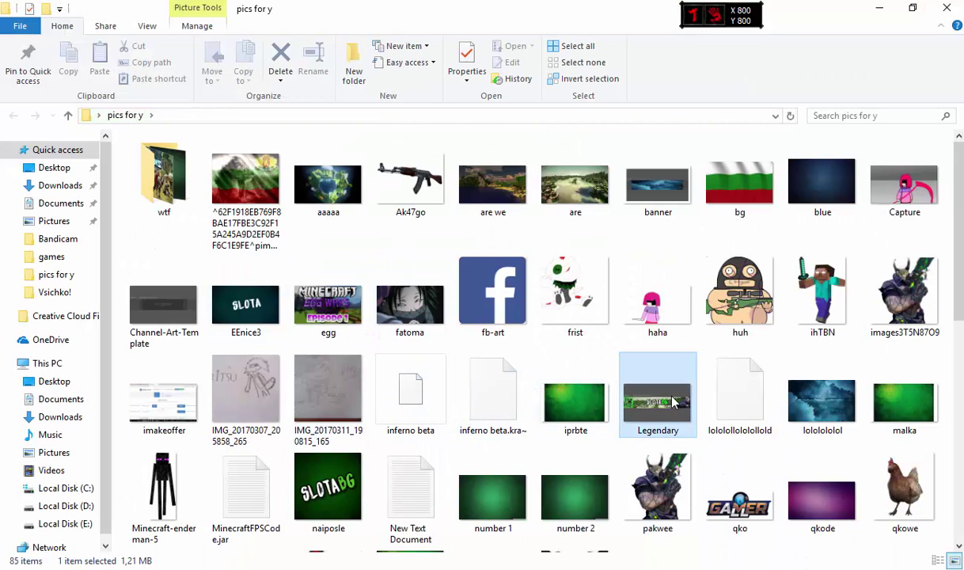
{"action": "double_click", "coordinate": [645, 383]}
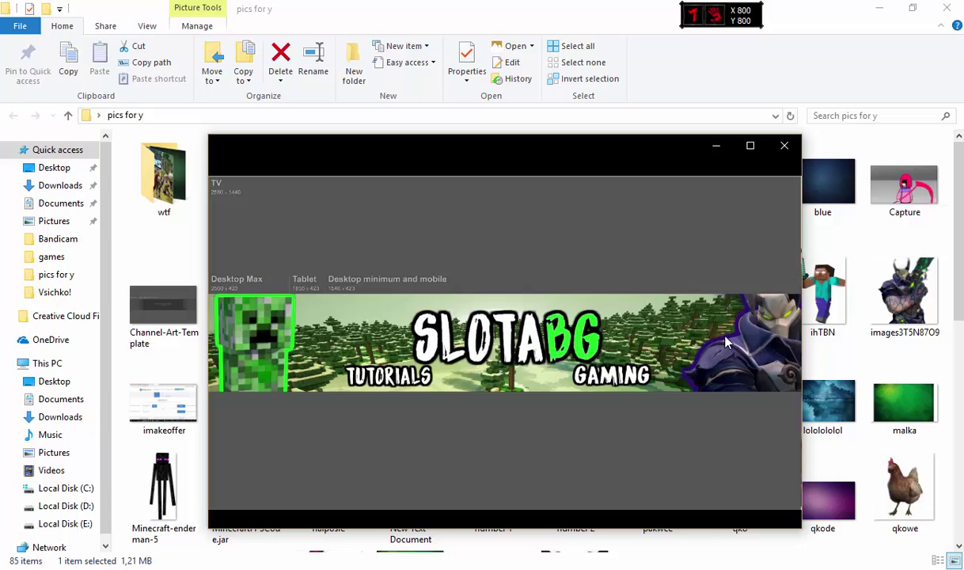
{"action": "mouse_move", "coordinate": [286, 378]}
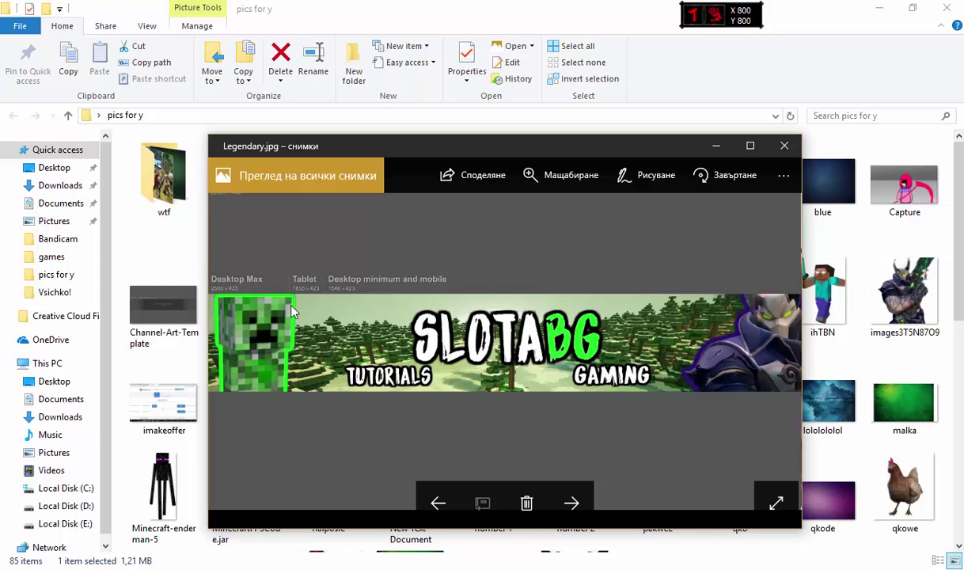
{"action": "left_click", "coordinate": [783, 145]}
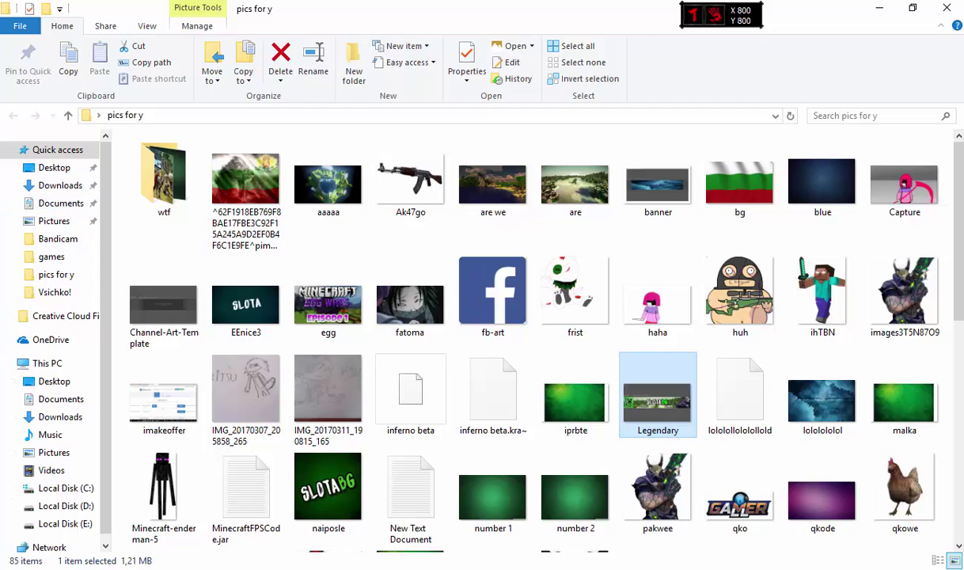
{"action": "key", "text": "alt+Tab"}
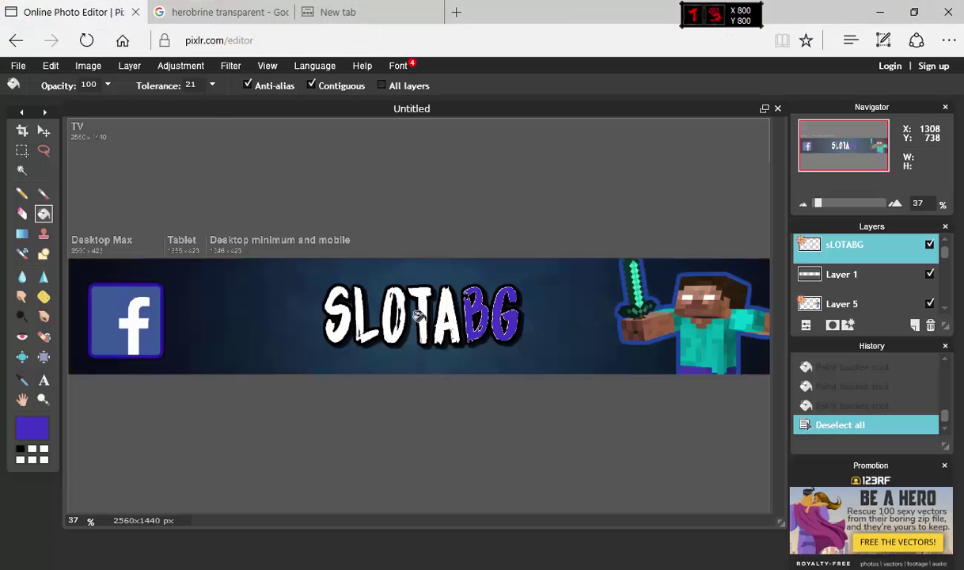